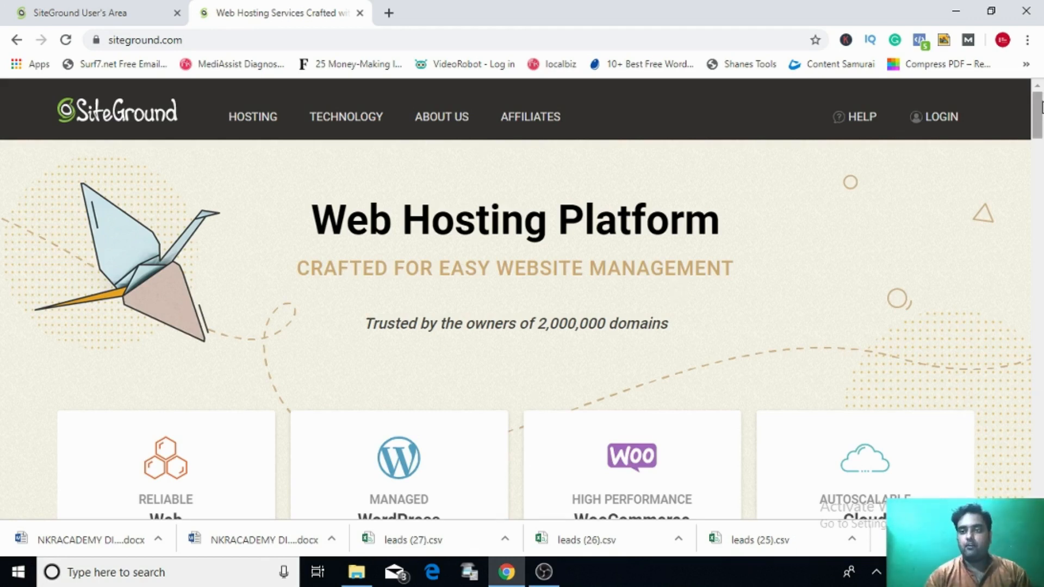
Step: Open the Web Hosting plans and examine the StartUp plan's Essential Features
drag(1039, 108, 1039, 136)
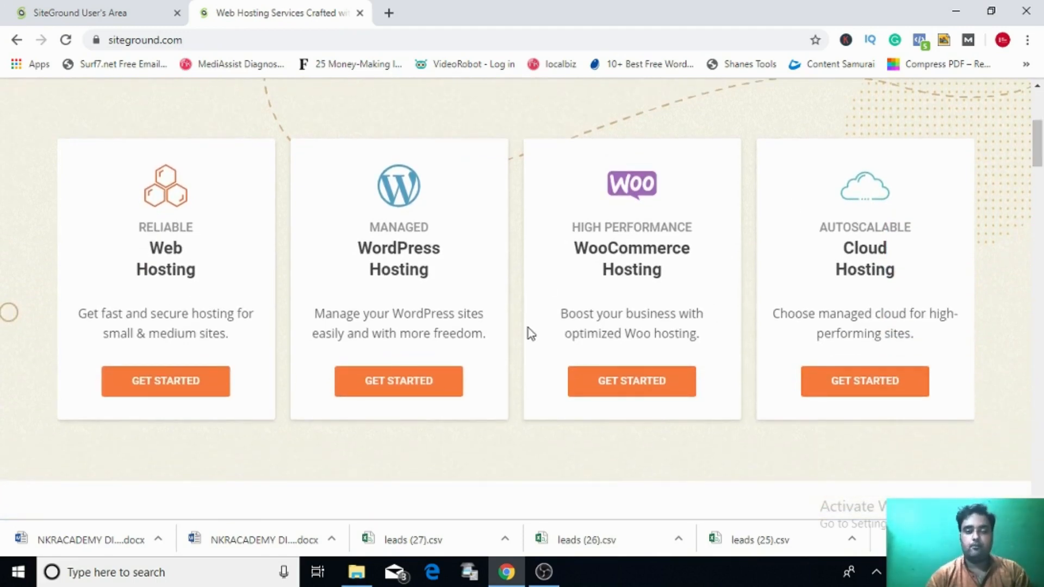
click(176, 384)
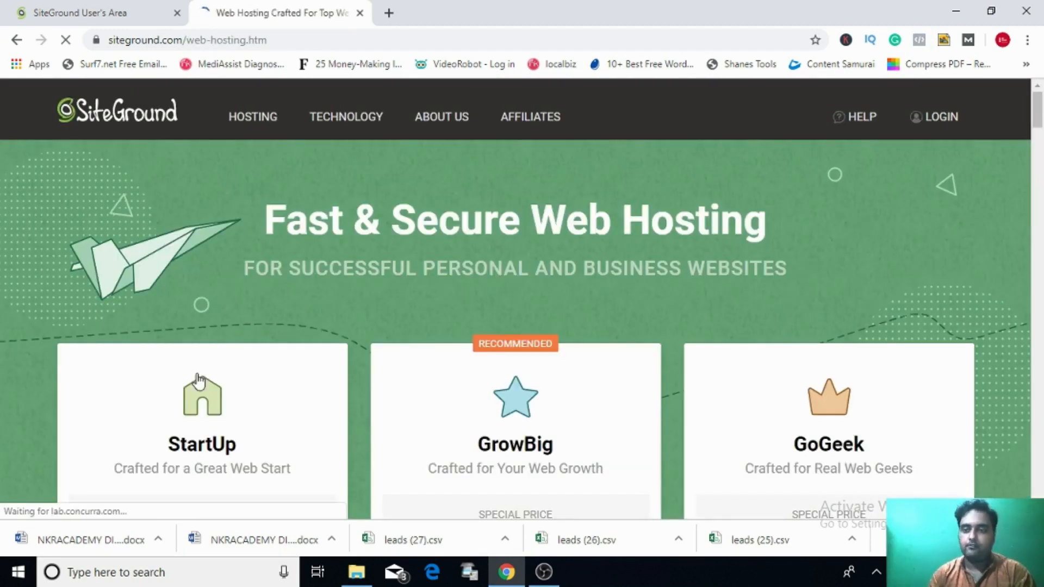
drag(1037, 124, 1039, 146)
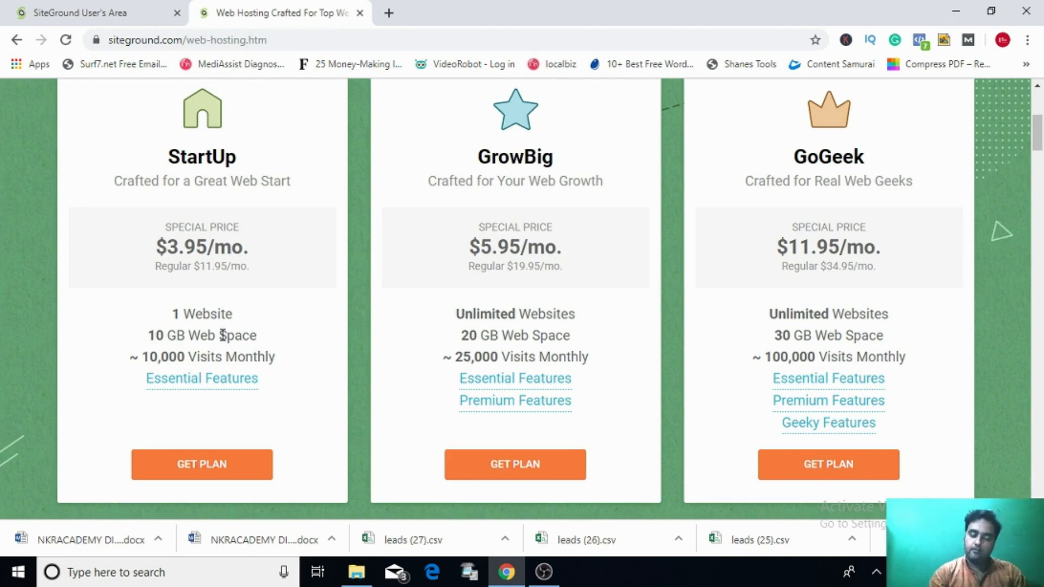
mouse_move(203, 387)
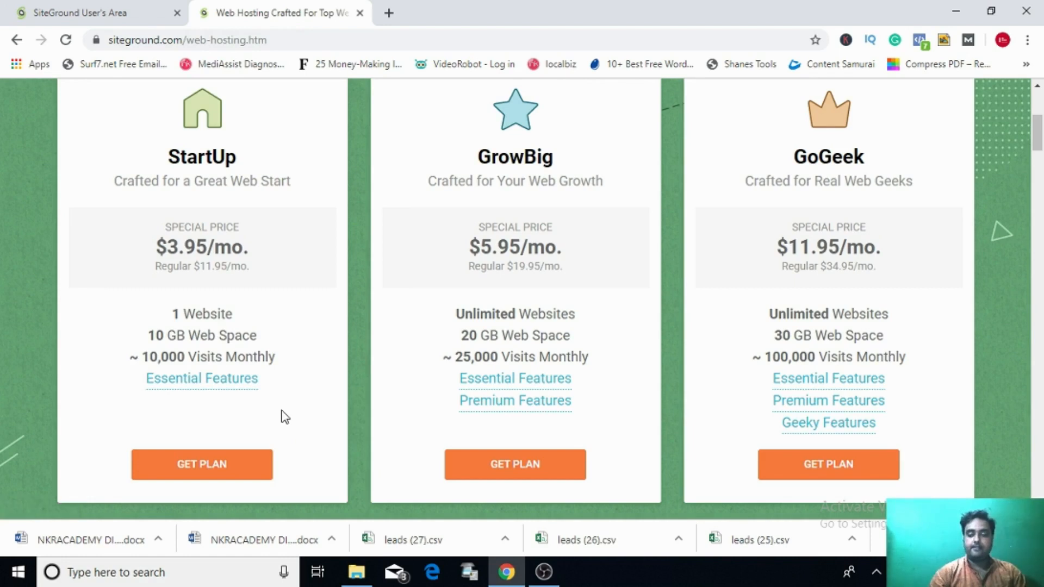
scroll(1040, 133, down, 3)
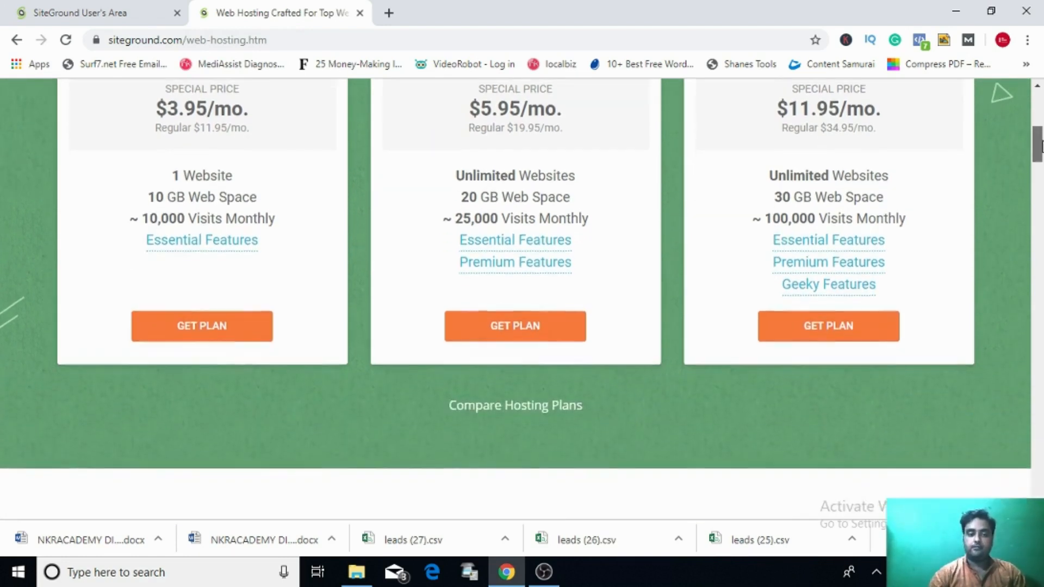
mouse_move(165, 219)
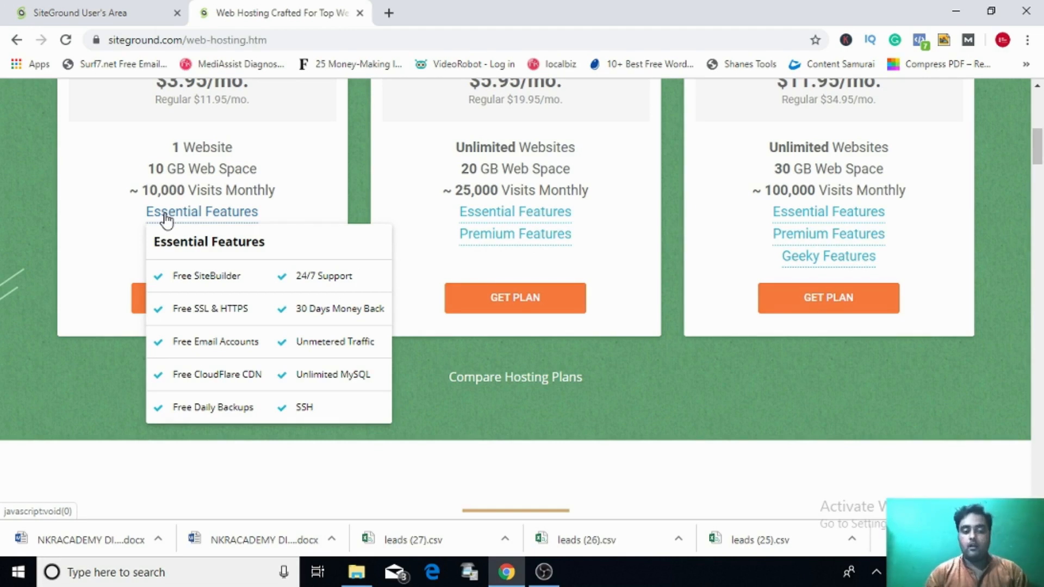
Step: Open the StartUp plan's order form and examine the plan comparison and available hosting periods
click(181, 304)
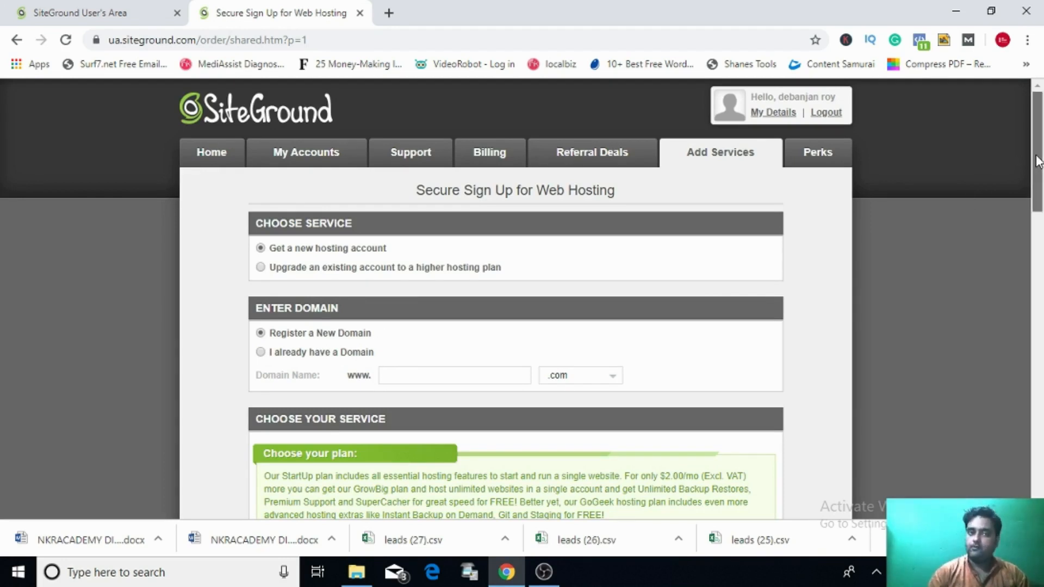
drag(1038, 161, 1040, 263)
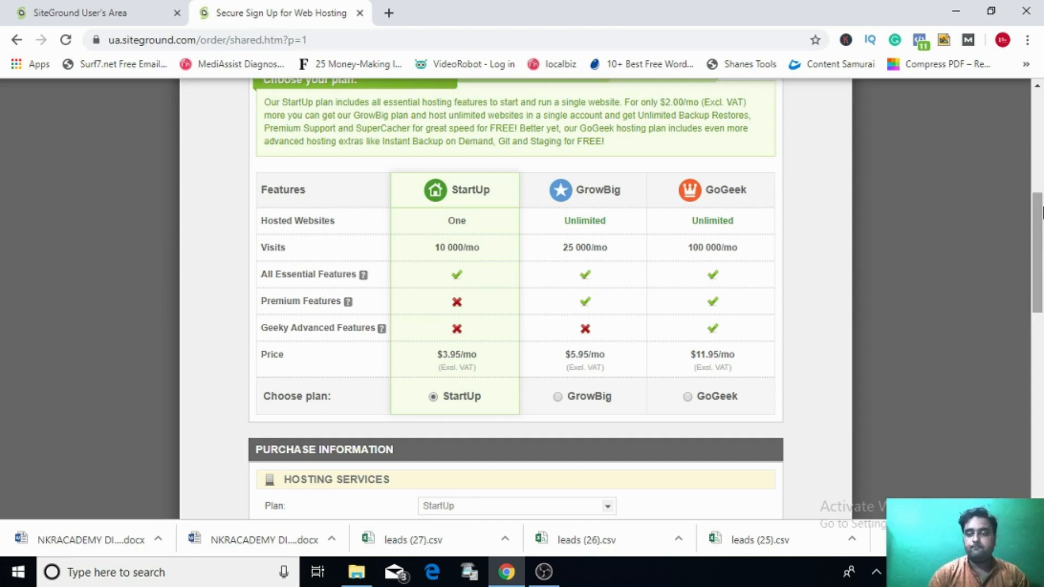
drag(1039, 226, 1039, 326)
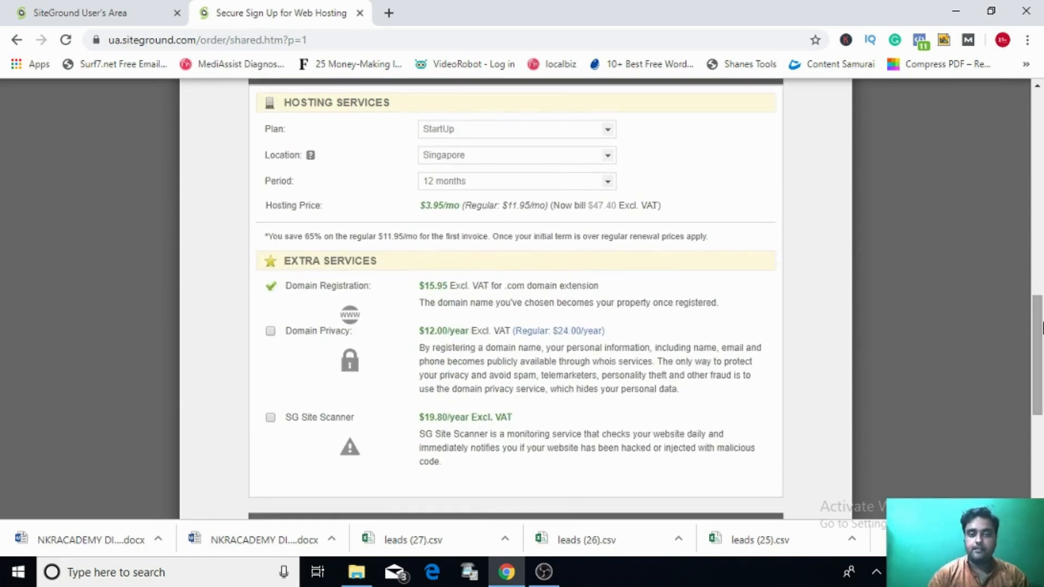
click(608, 188)
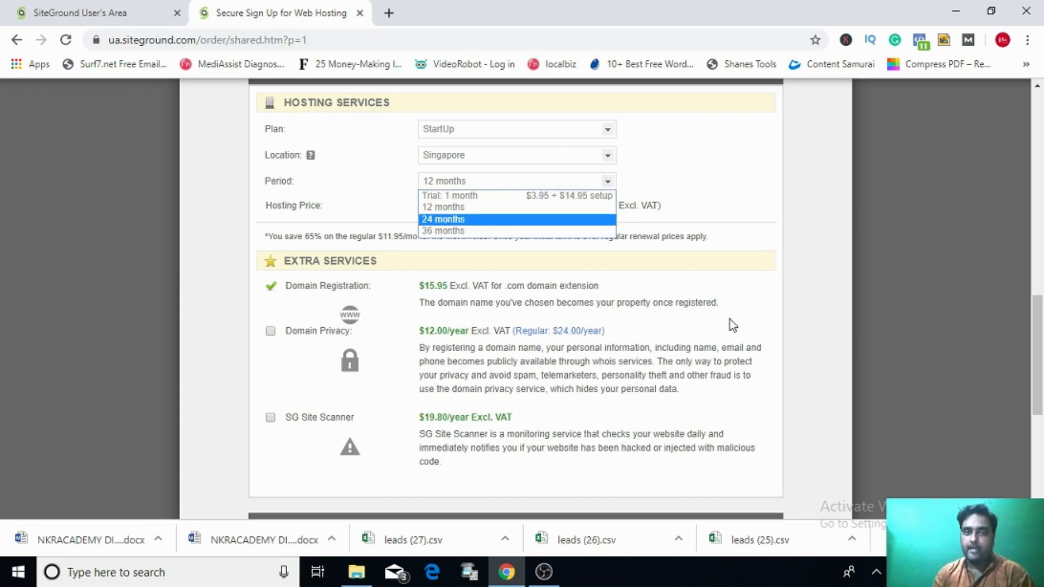
click(799, 255)
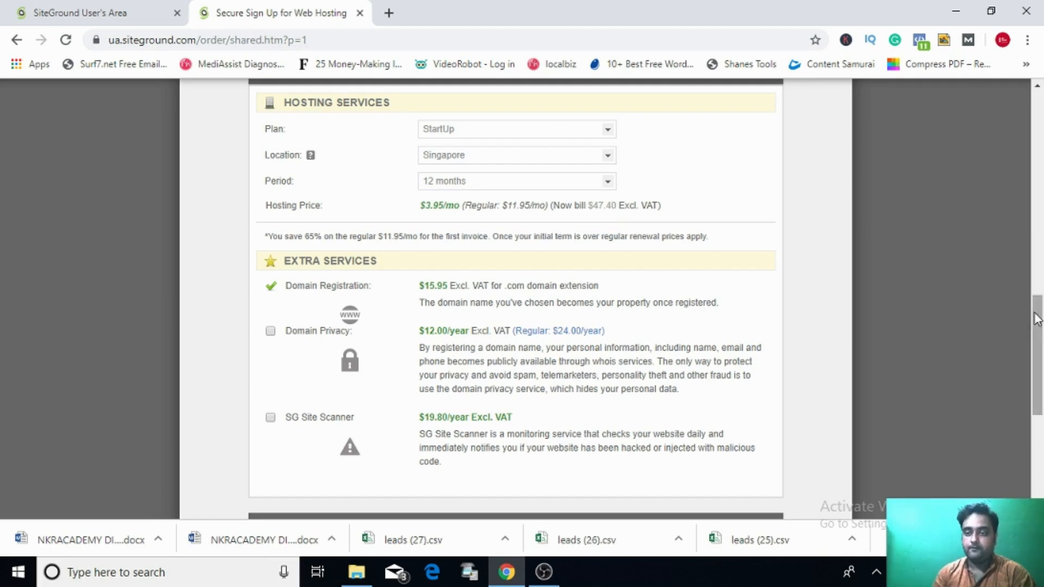
Step: Review the order's extra services and payment section, and clear the Terms of Service and Privacy Policy confirmation
drag(1038, 315, 1038, 357)
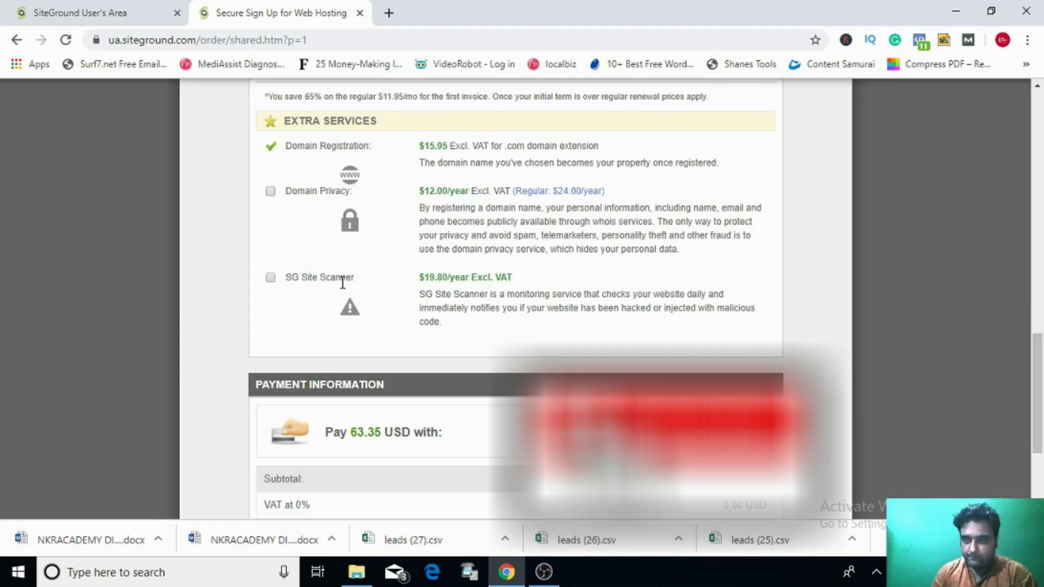
drag(1039, 345, 1037, 409)
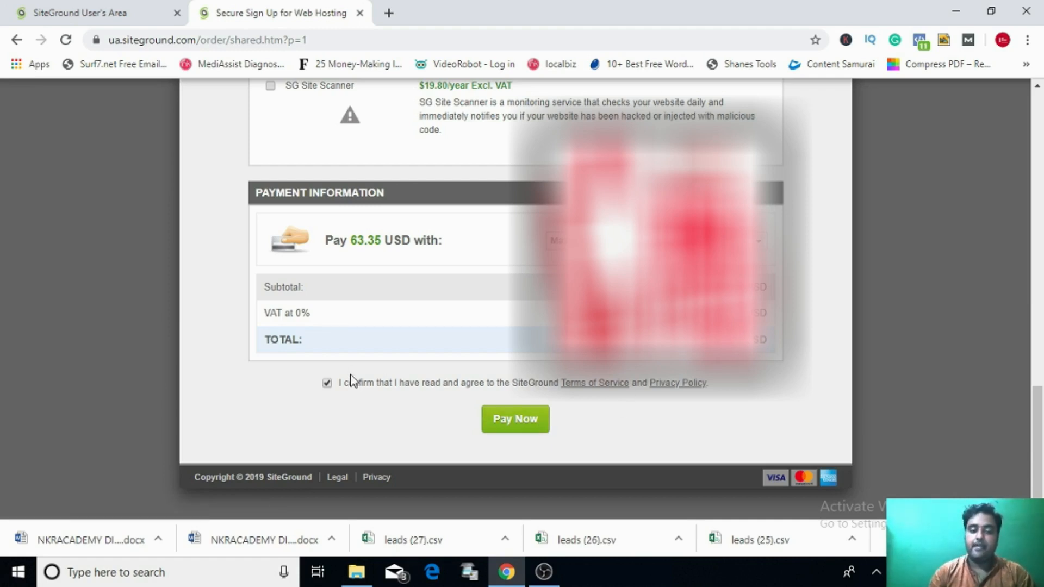
click(326, 383)
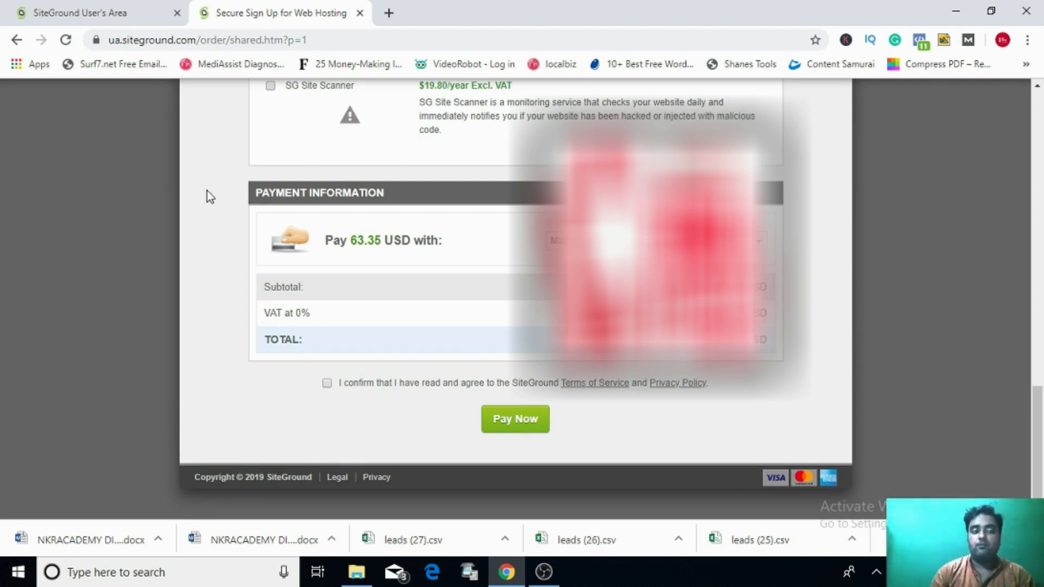
Step: Return to the SiteGround User's Area, enter the nkracademy.com account's cPanel, and open its Subdomains tool
click(126, 16)
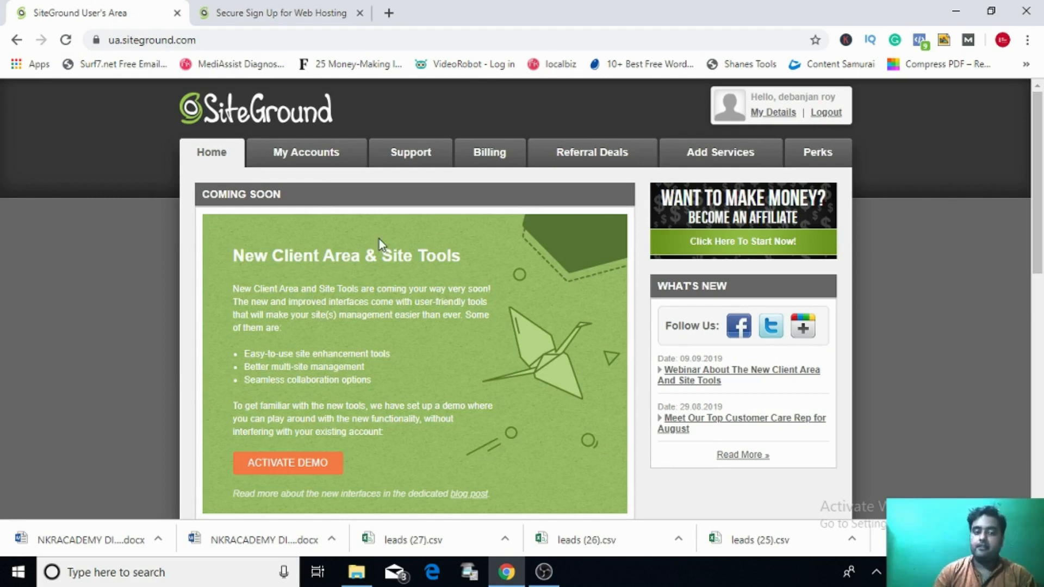
click(324, 163)
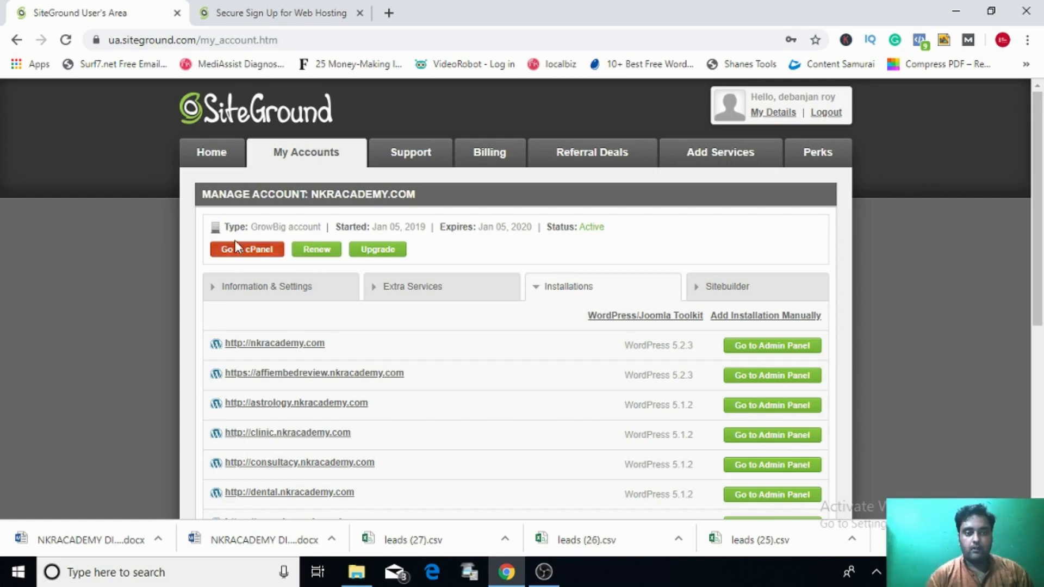
click(228, 265)
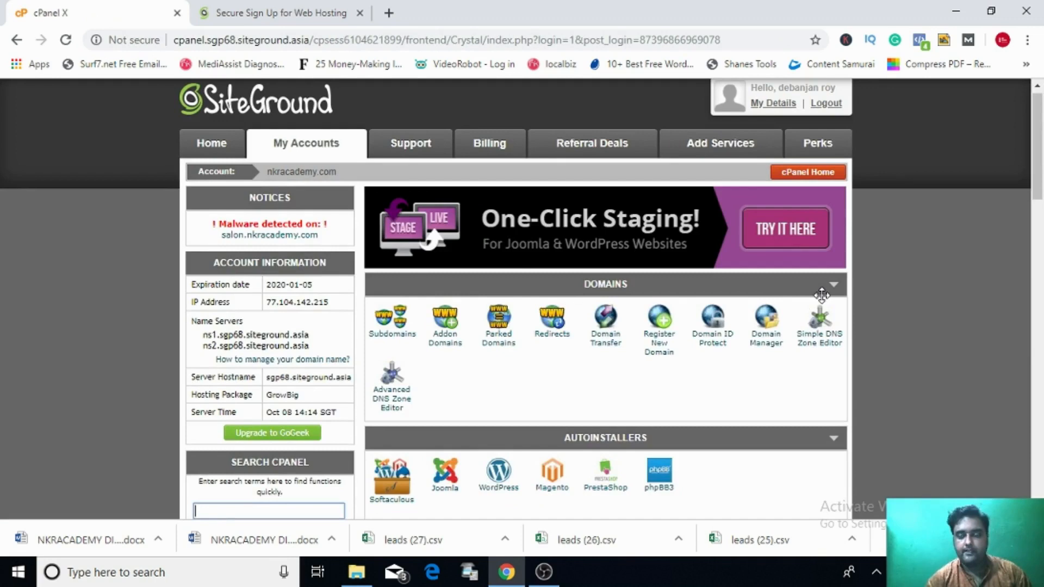
scroll(1039, 156, down, 2)
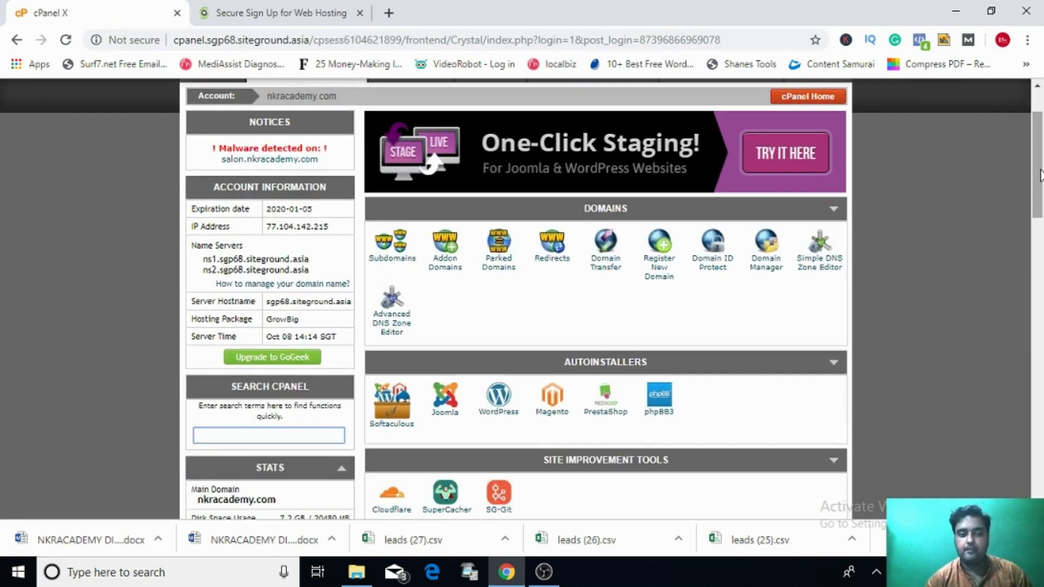
click(396, 251)
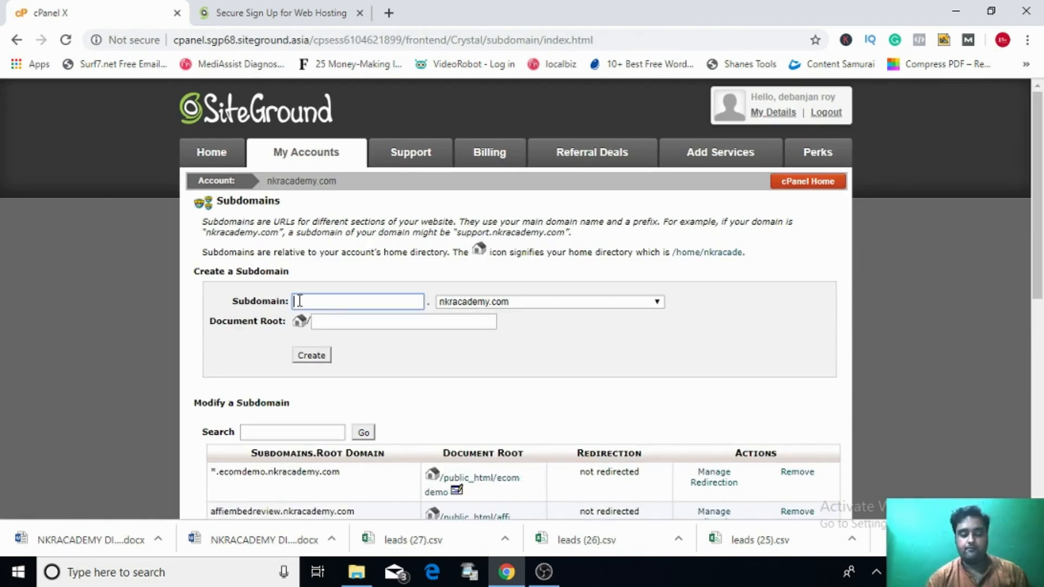
Step: Try to create the subdomain ecomdemo under nkracademy.com, and return to the subdomain form
text(ecom)
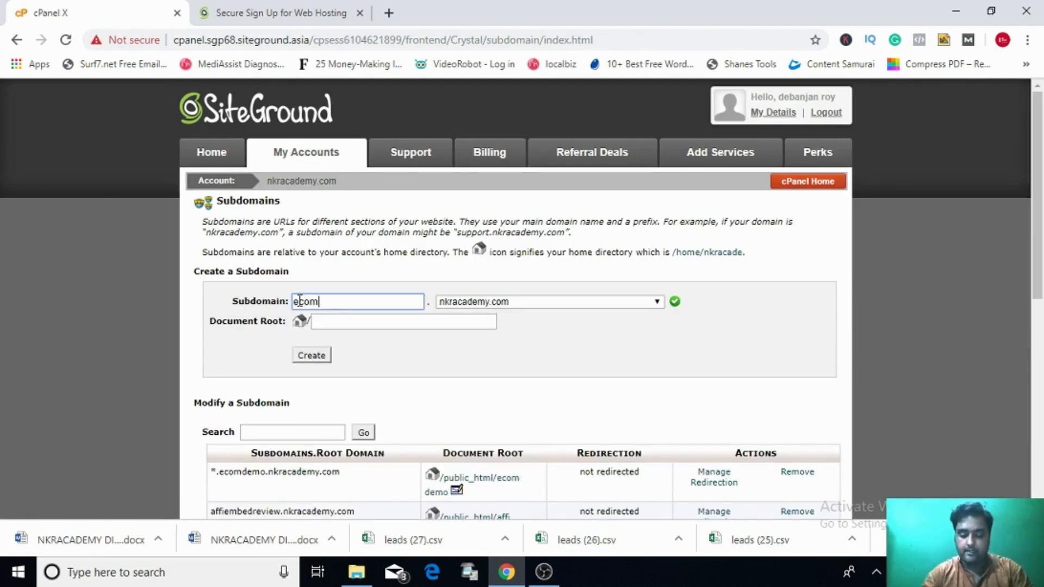
text(demo)
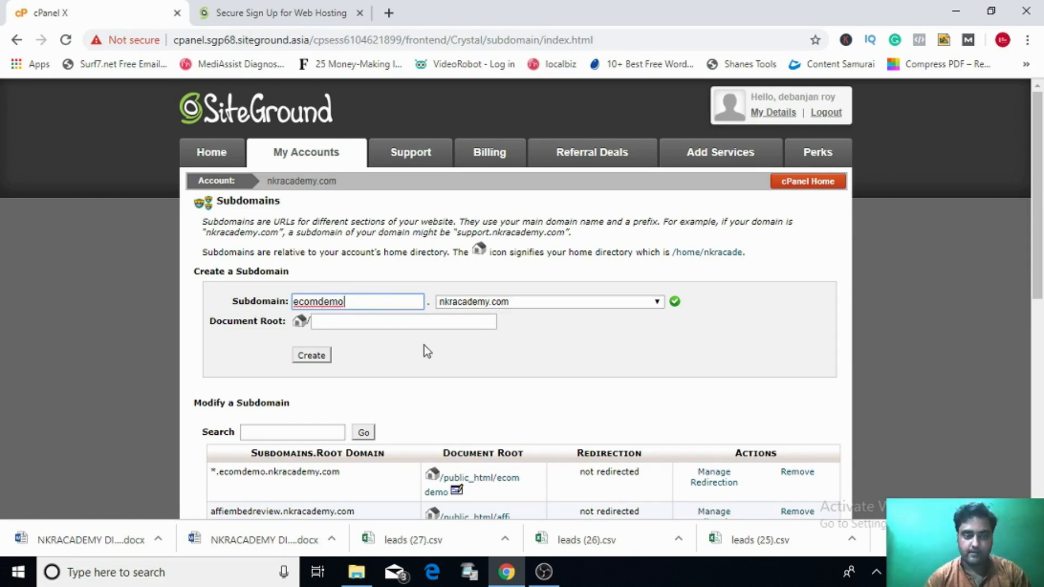
click(310, 358)
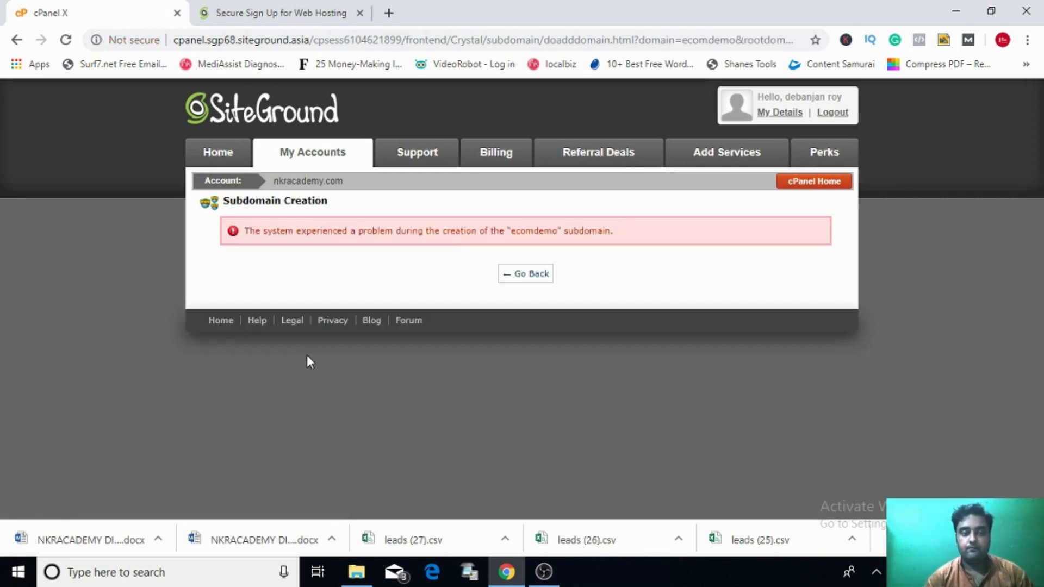
click(531, 278)
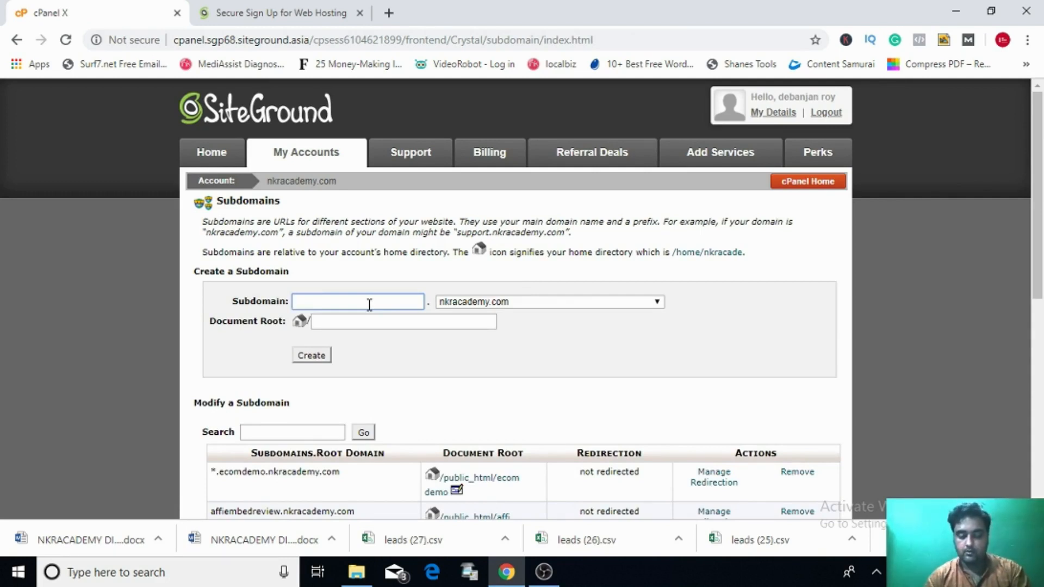
Step: Create the subdomain ecommercedemo under nkracademy.com
text(e)
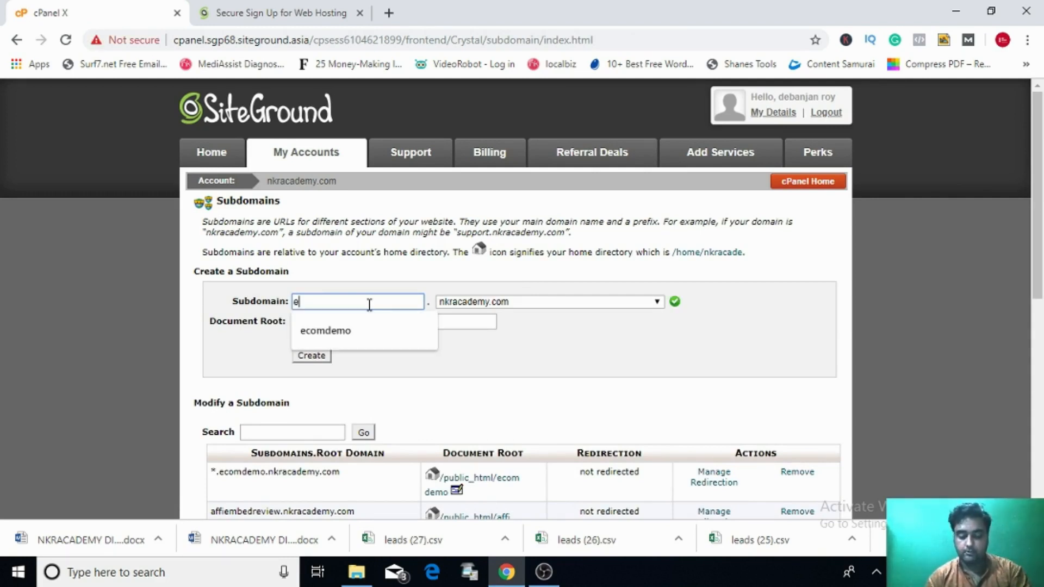
text(commercedemo)
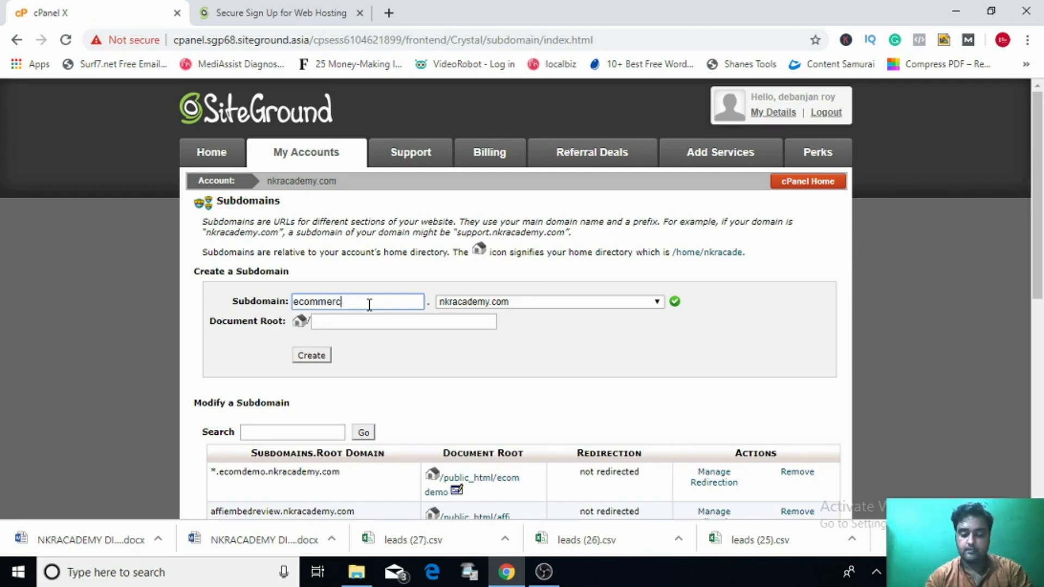
click(323, 356)
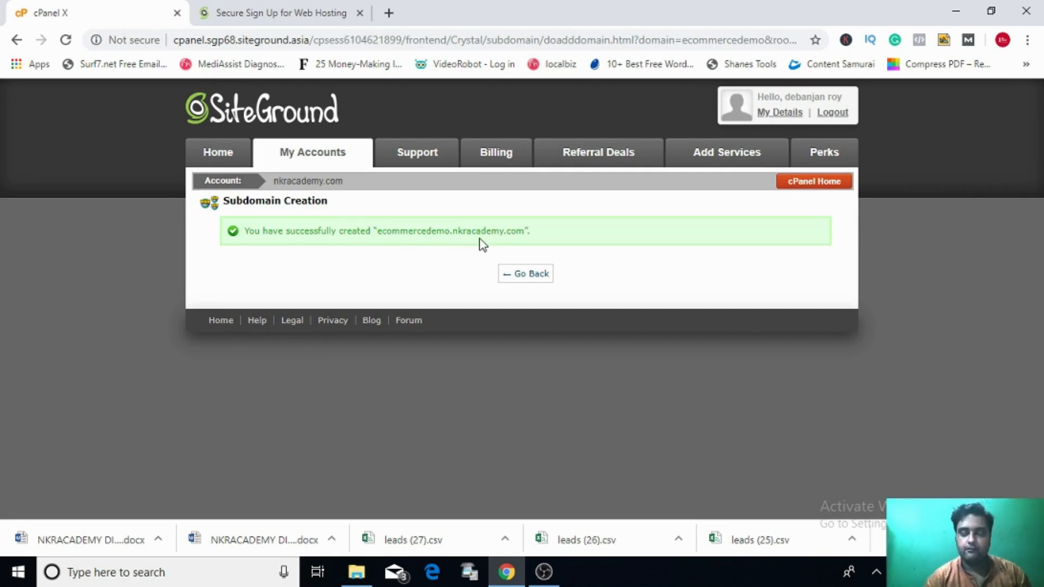
Step: Return to the cPanel home and open the Let's Encrypt SSL manager from the security tools
click(795, 187)
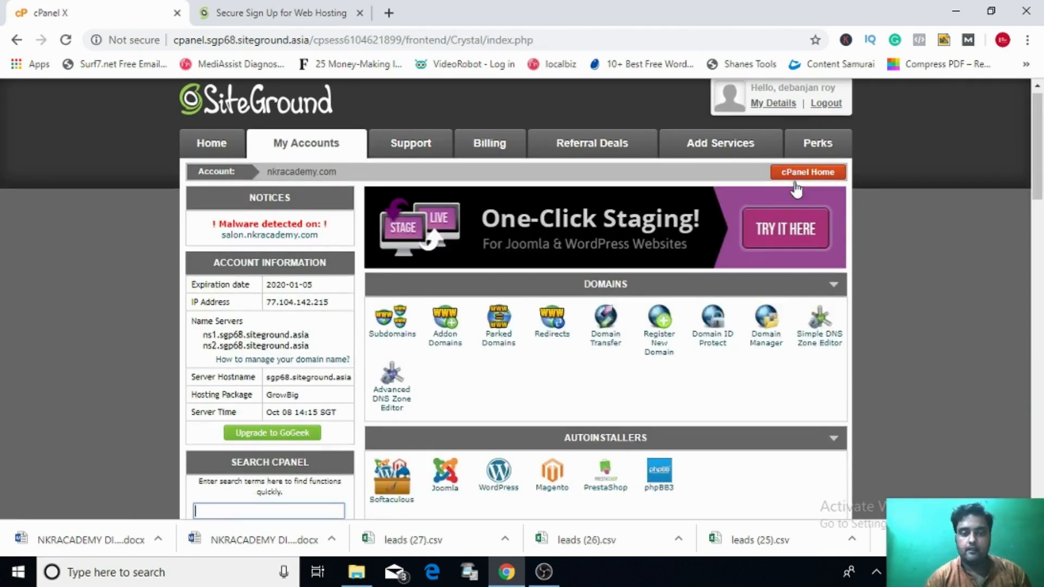
drag(1040, 163, 1039, 467)
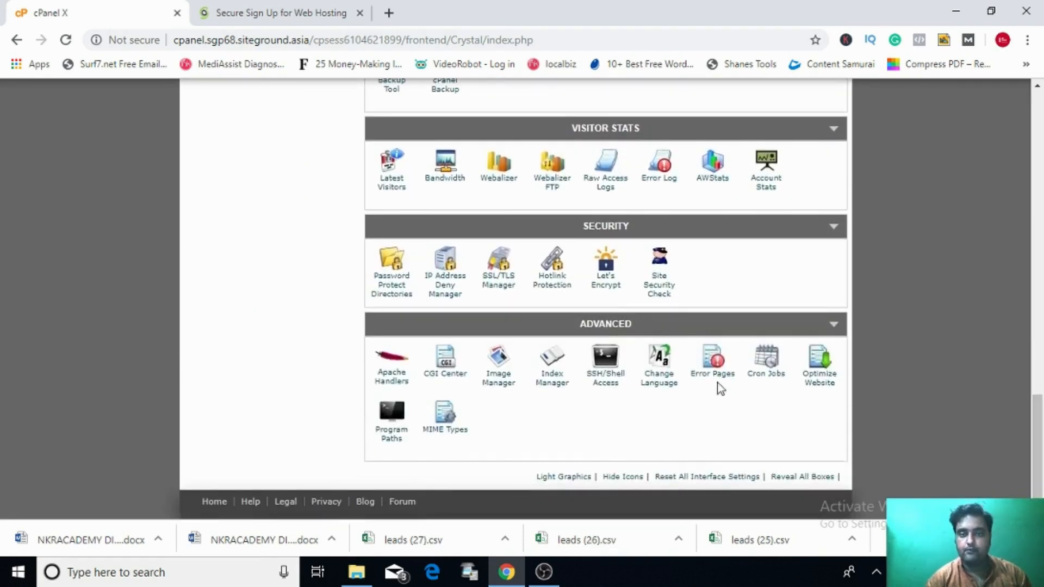
click(607, 276)
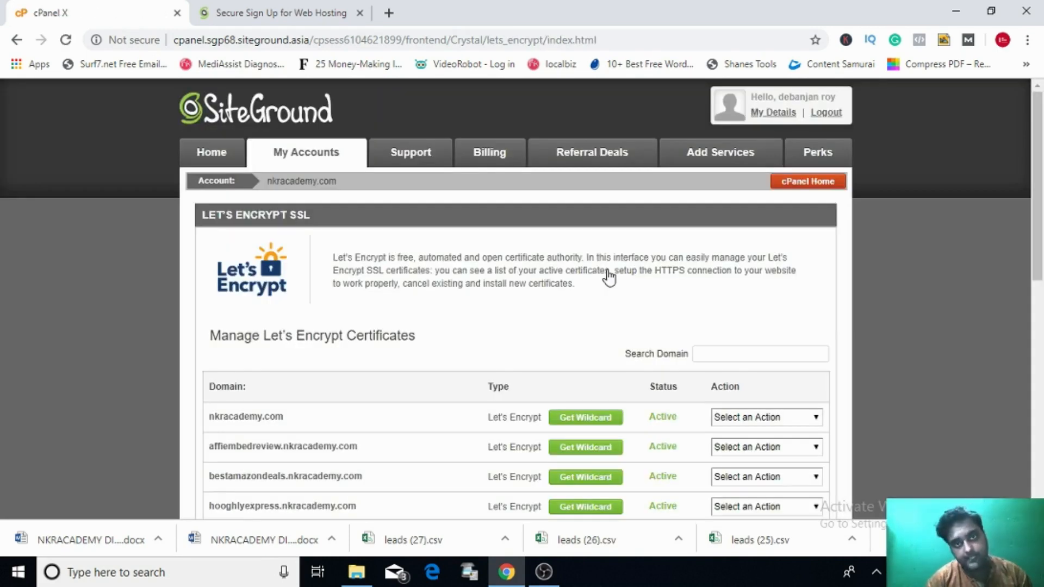
Step: Install a new Let's Encrypt SSL certificate for ecommercedemo.nkracademy.com
drag(1038, 187, 1013, 412)
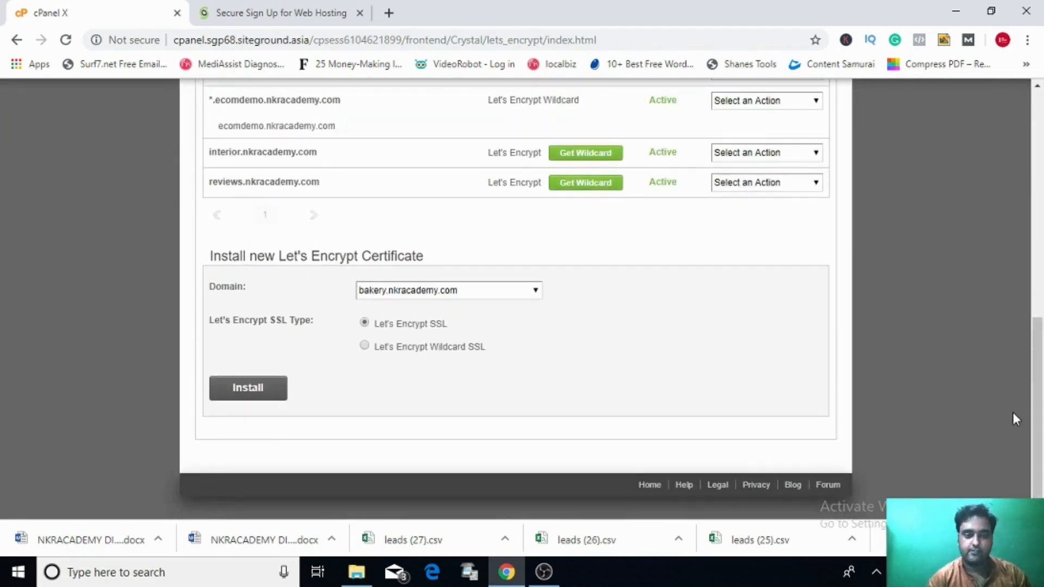
click(534, 293)
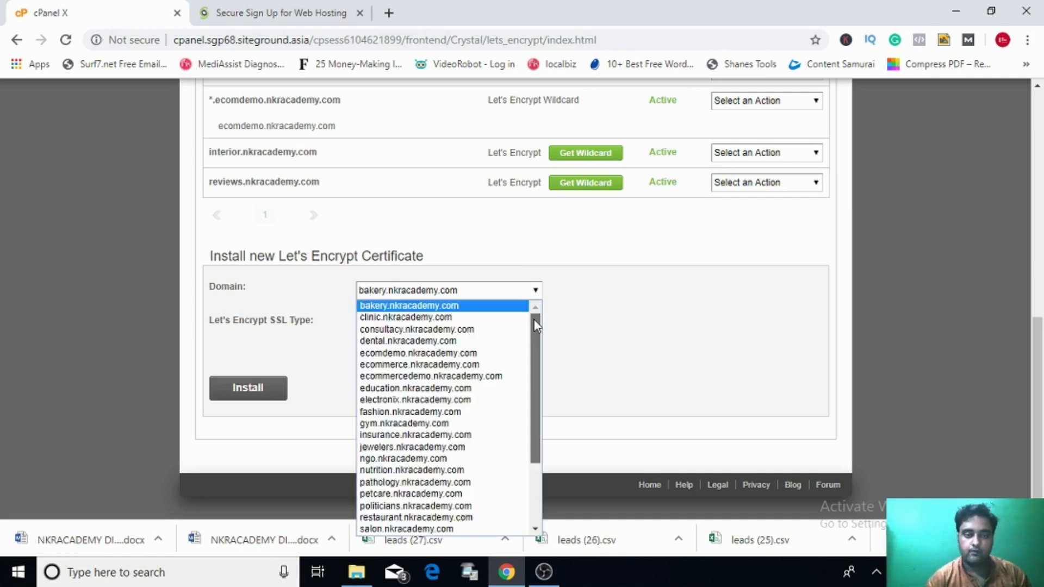
drag(534, 321, 530, 391)
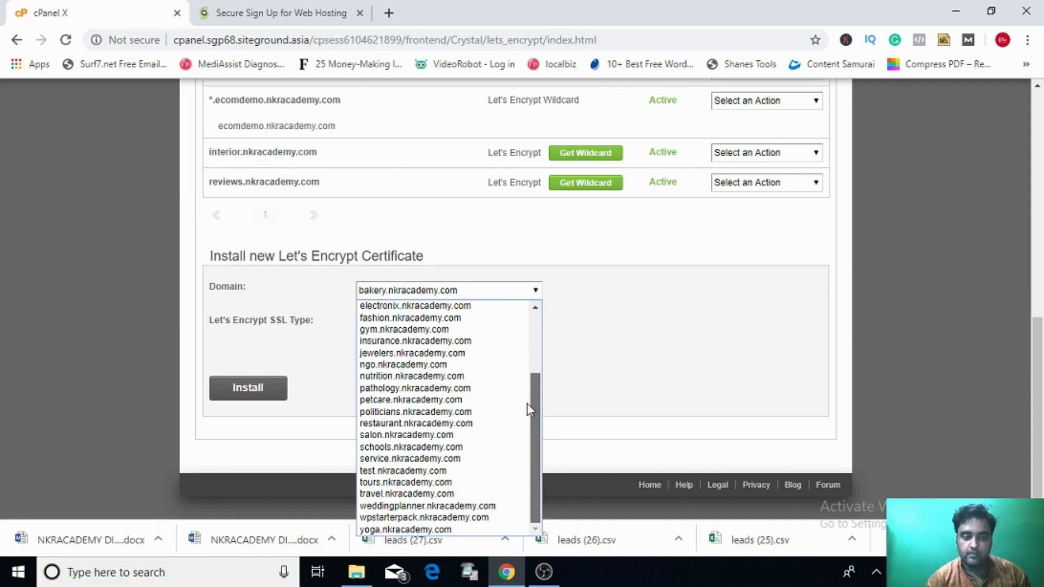
scroll(530, 392, up, 2)
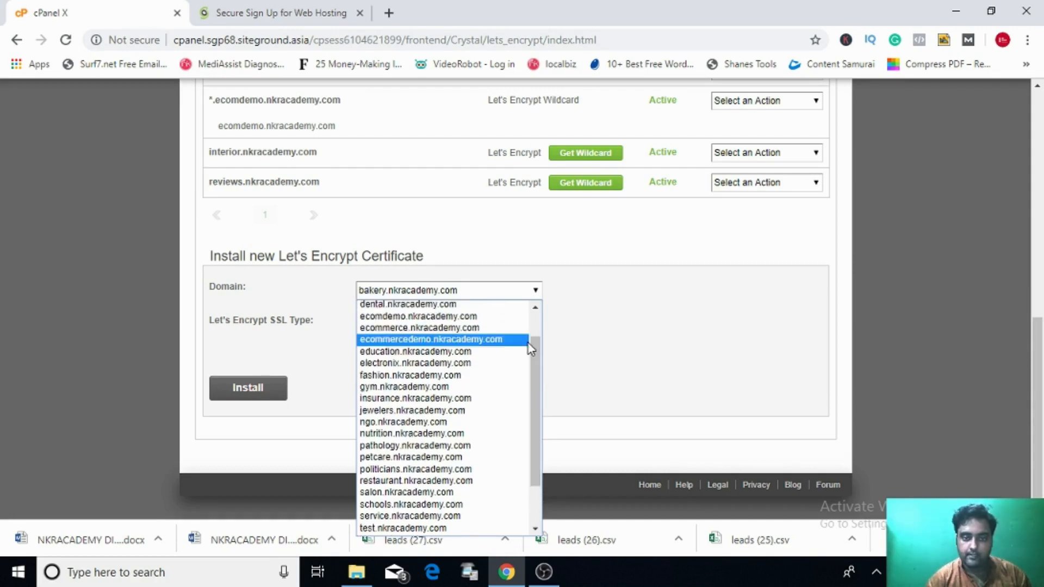
click(431, 342)
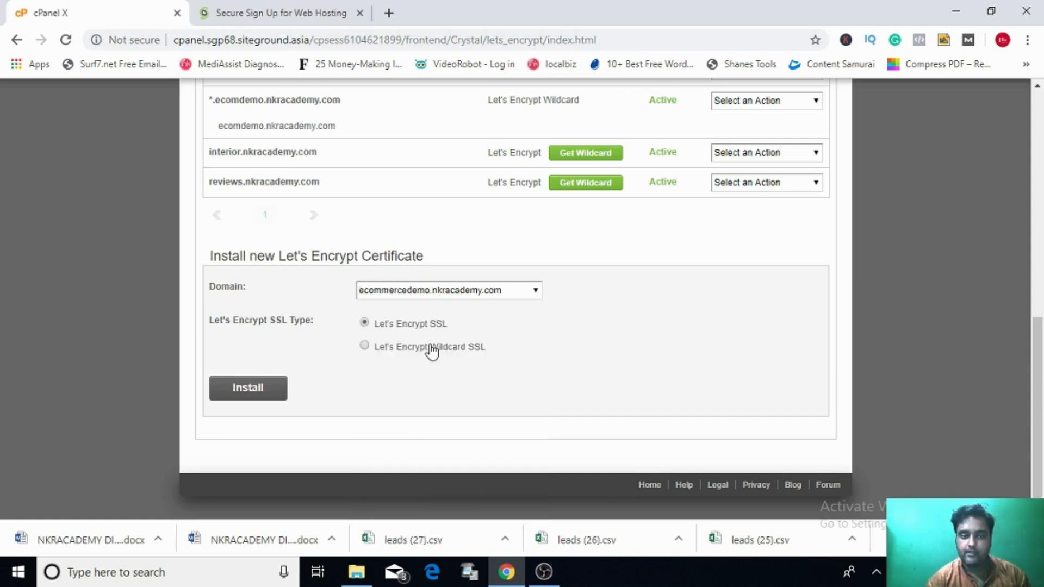
click(251, 394)
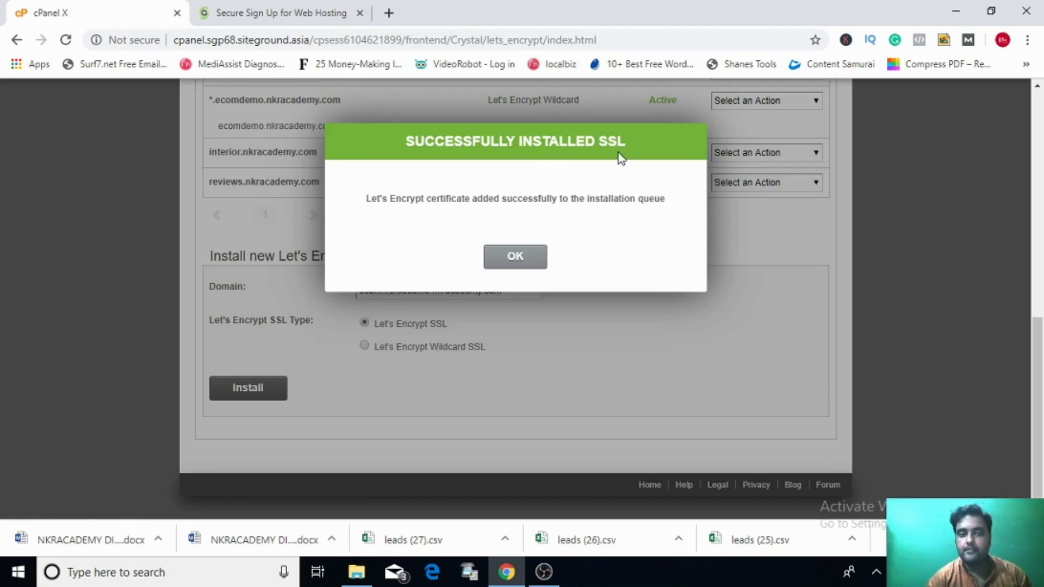
Step: Dismiss the SSL installation confirmation and return to the cPanel home
click(515, 260)
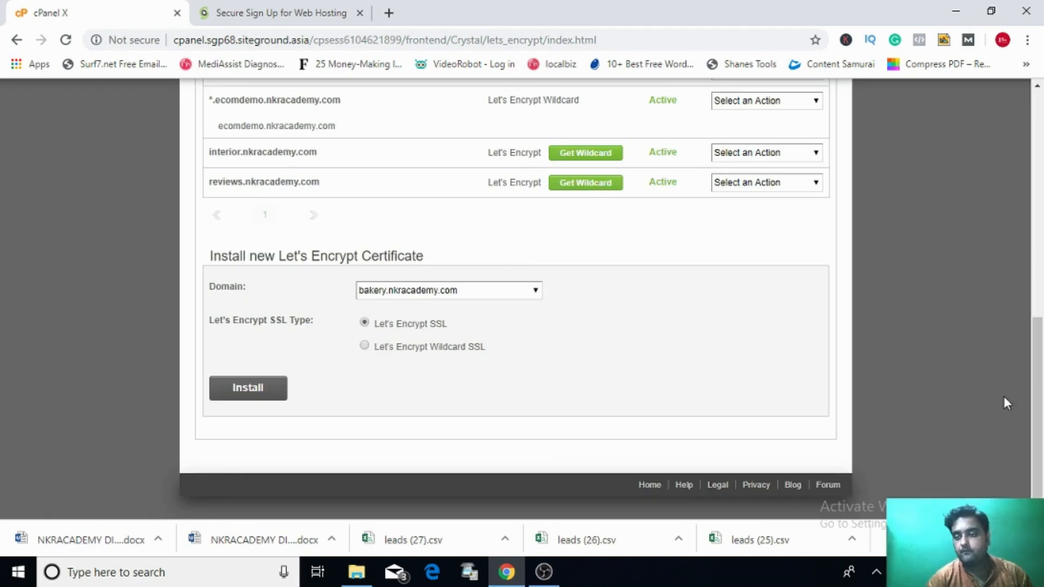
drag(1036, 359, 1024, 253)
scroll(1024, 253, up, 5)
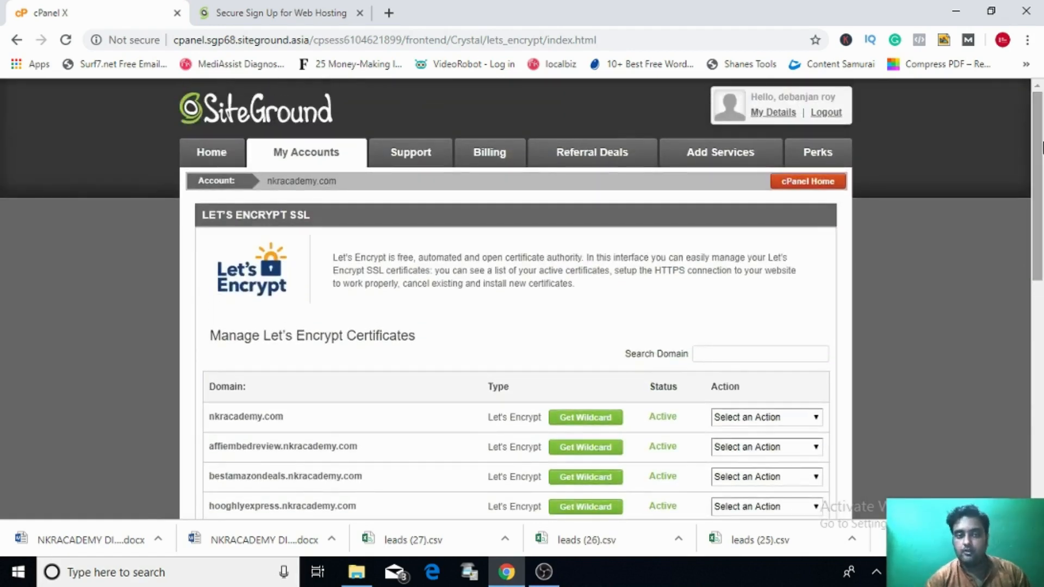
click(809, 183)
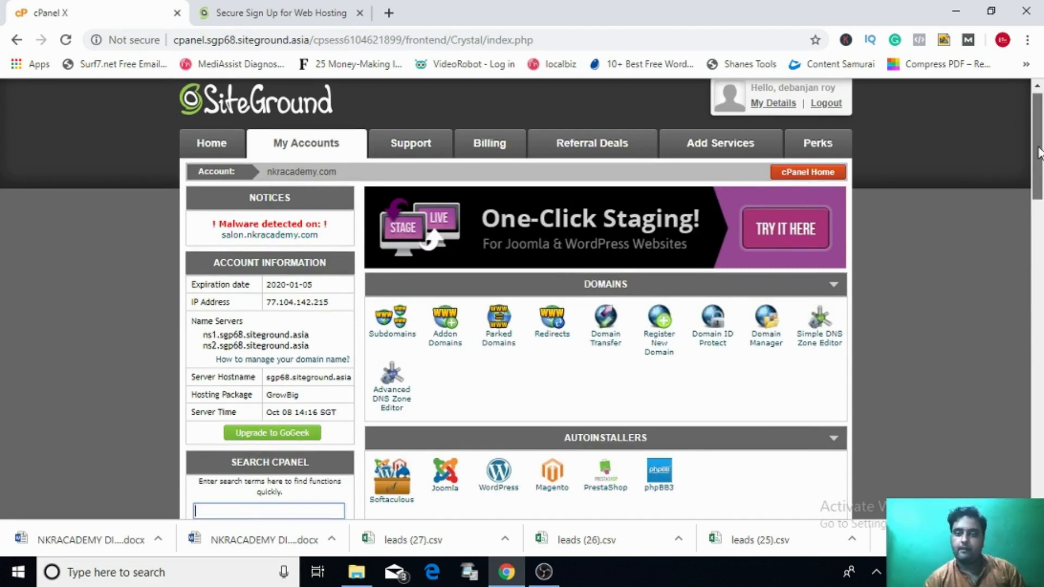
Step: Open the WordPress autoinstaller and start a new installation in Softaculous
scroll(1039, 152, down, 5)
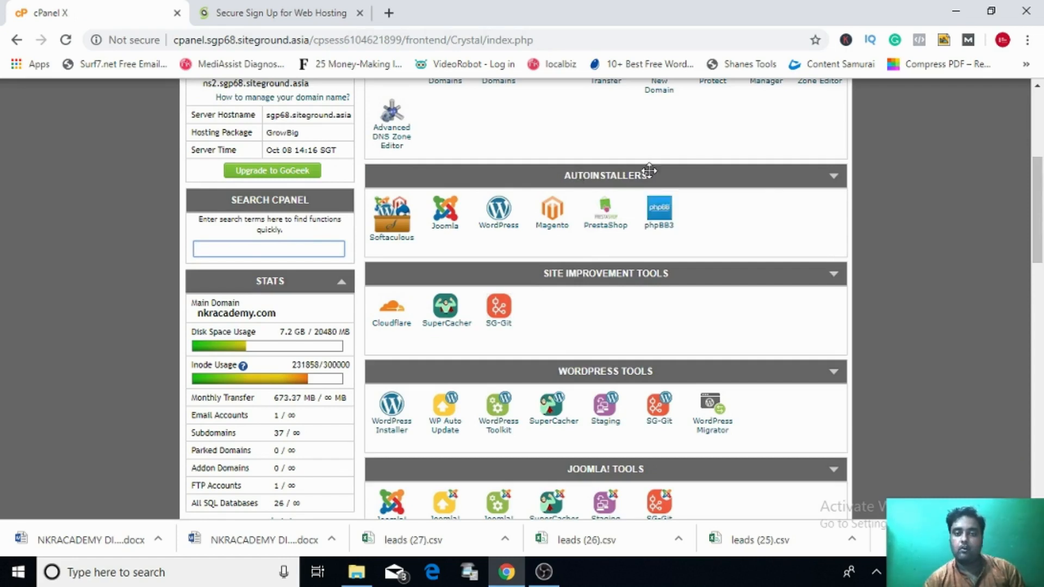
click(505, 228)
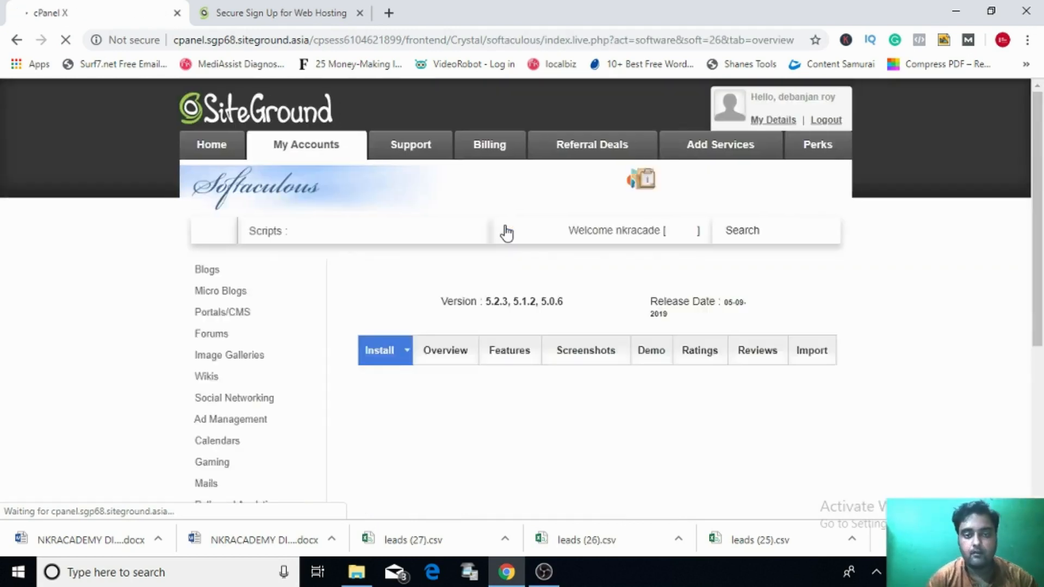
drag(1041, 120, 1029, 182)
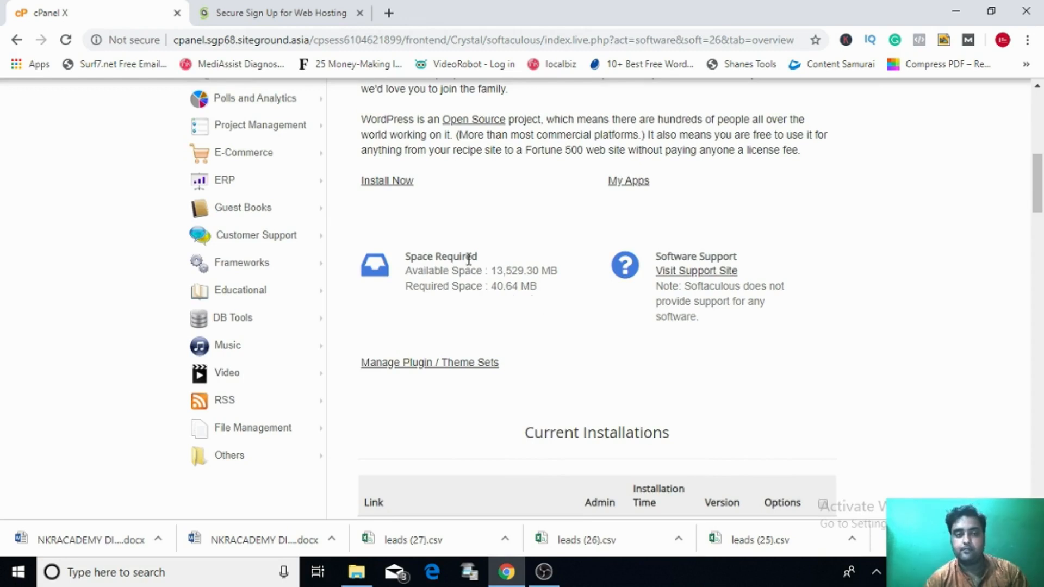
click(395, 185)
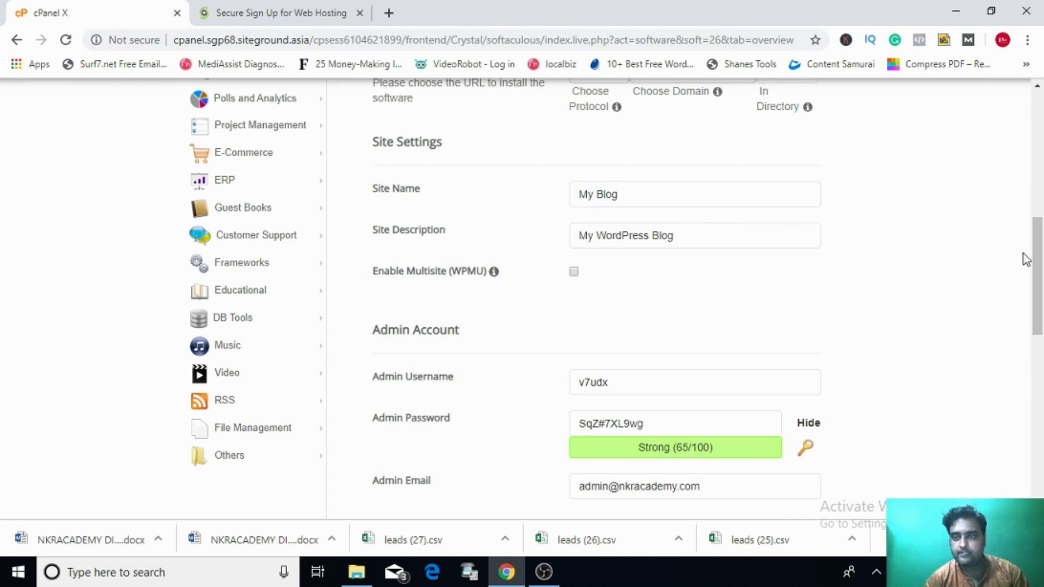
drag(1036, 255, 1020, 186)
click(620, 309)
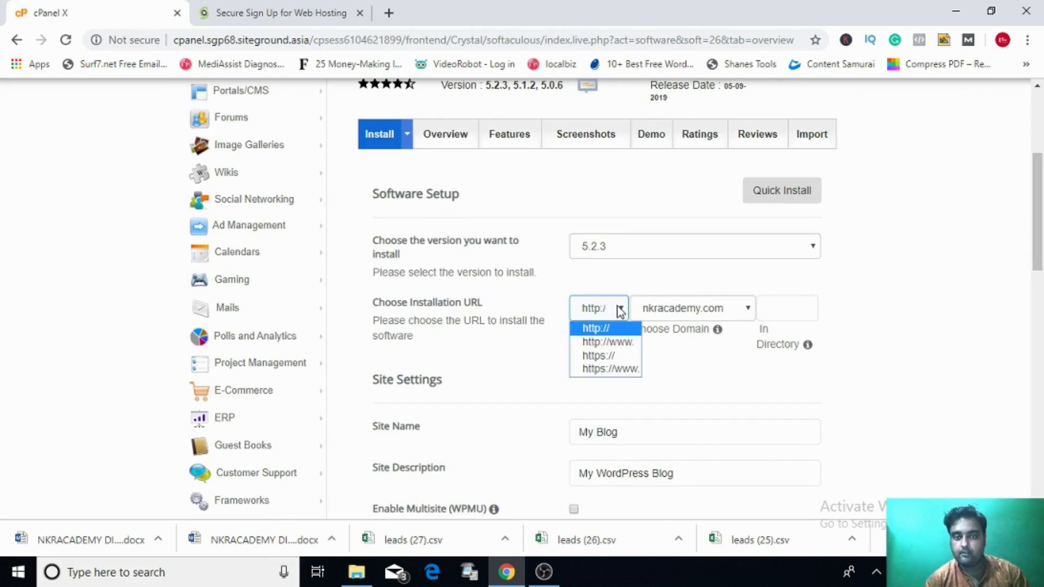
click(612, 356)
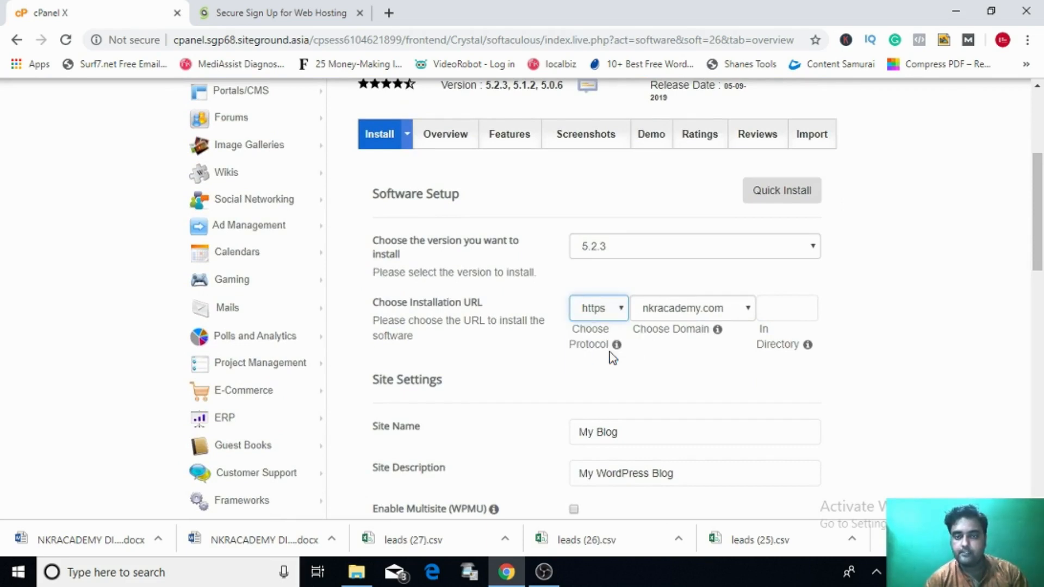
click(748, 308)
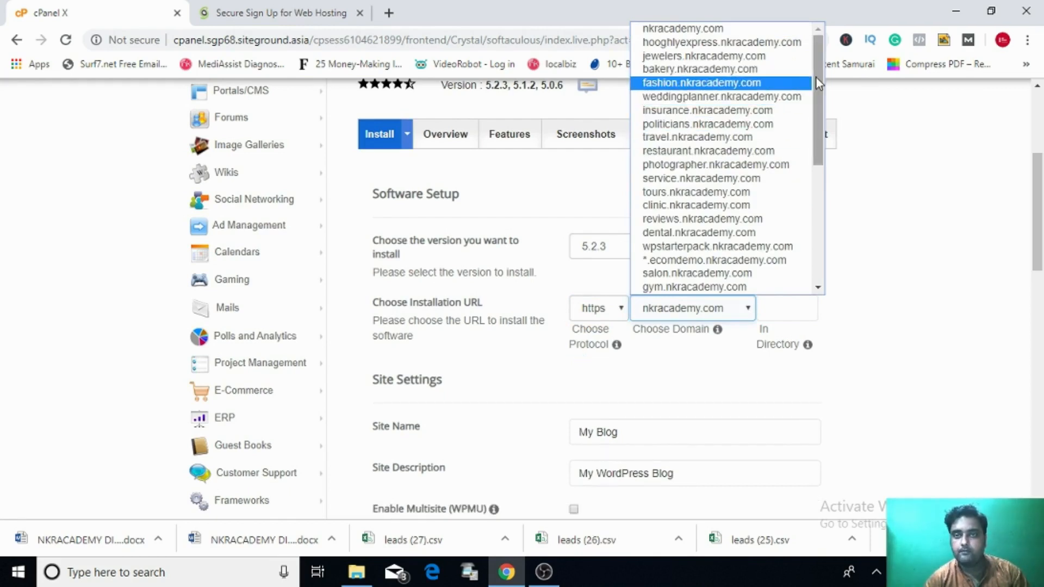
drag(816, 78, 821, 201)
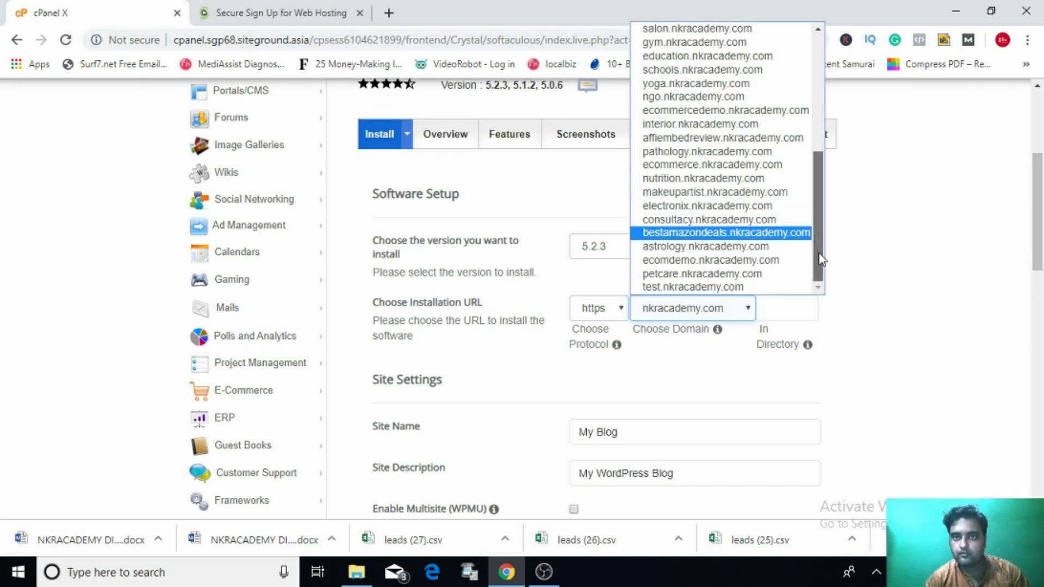
click(768, 111)
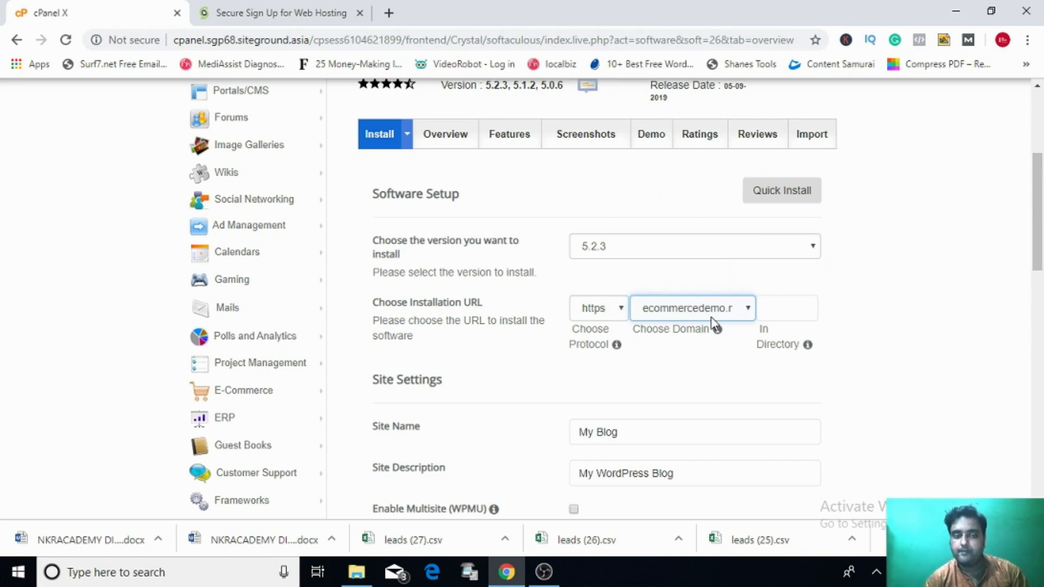
Step: Set the site name to "Ecommerce Demo" and the site description to "Tutorial Site"
click(660, 431)
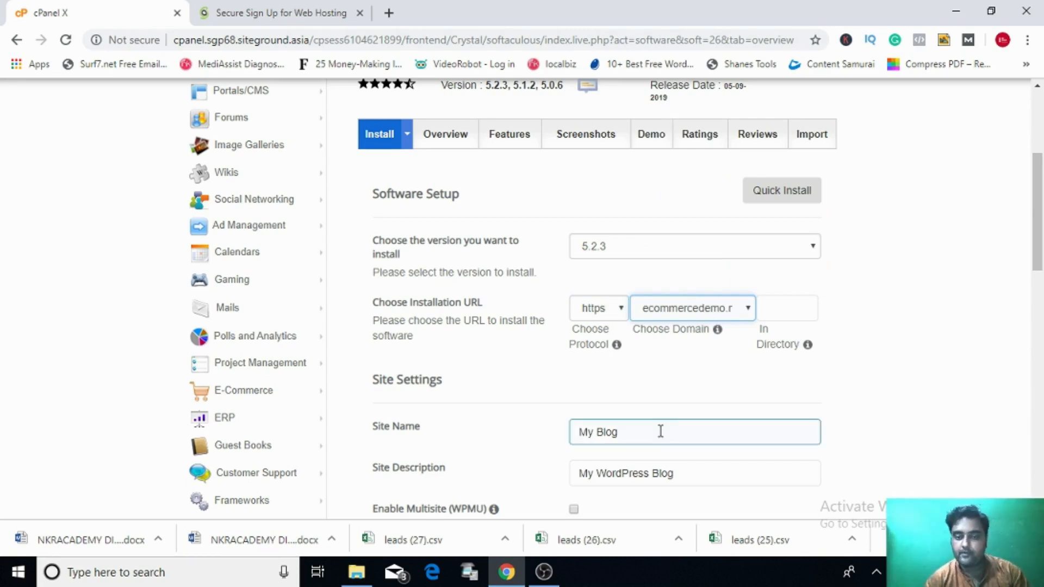
drag(652, 432, 565, 443)
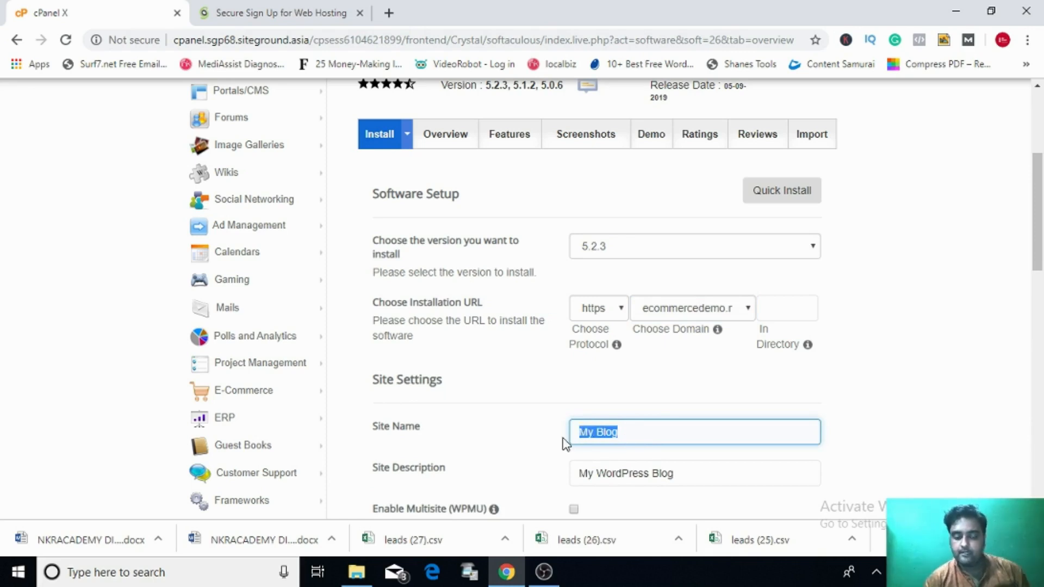
text(Ecom)
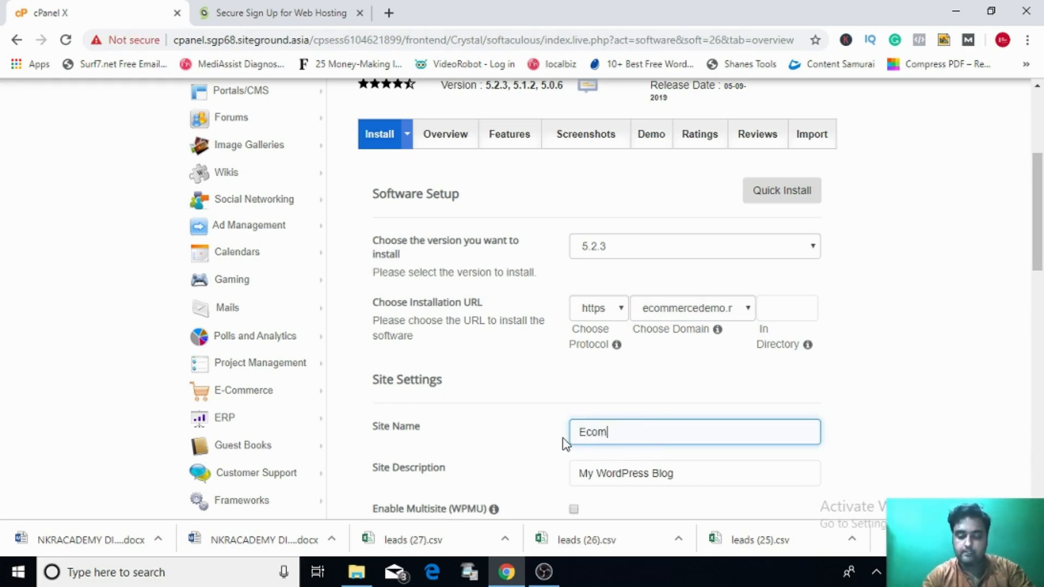
text(merce Demo)
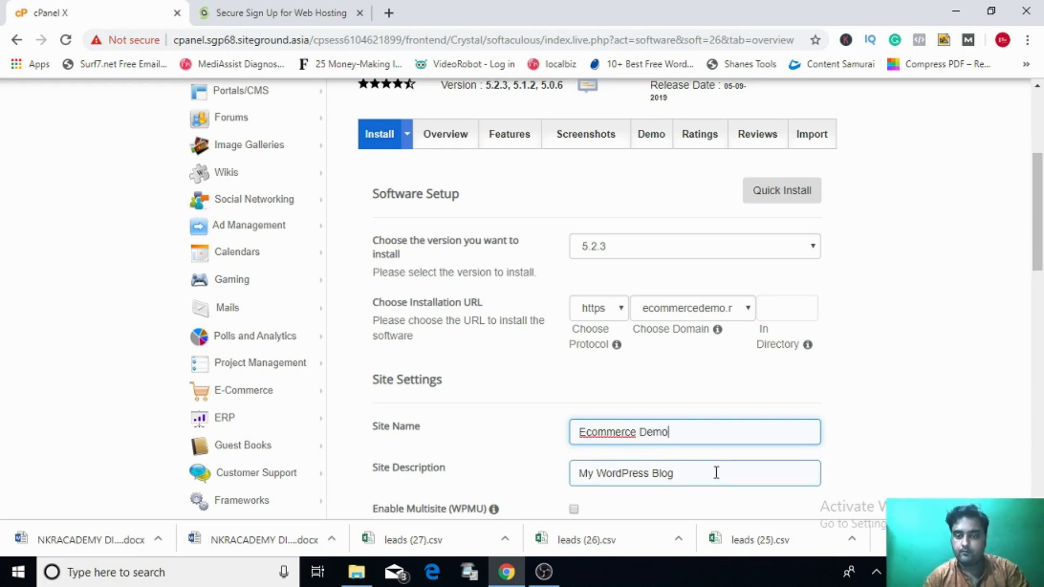
drag(716, 472, 568, 472)
text(T)
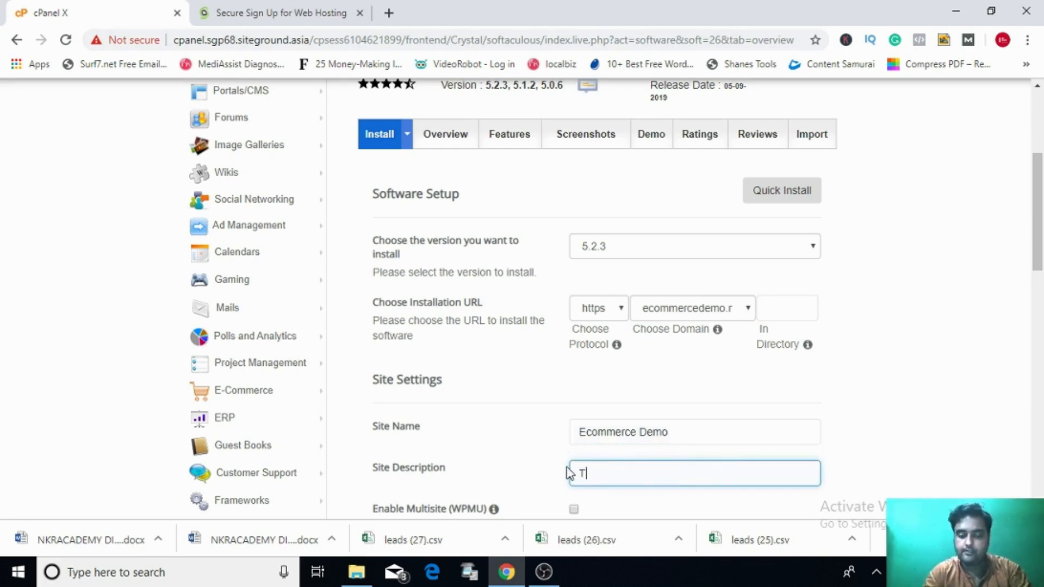
text(utorial Site)
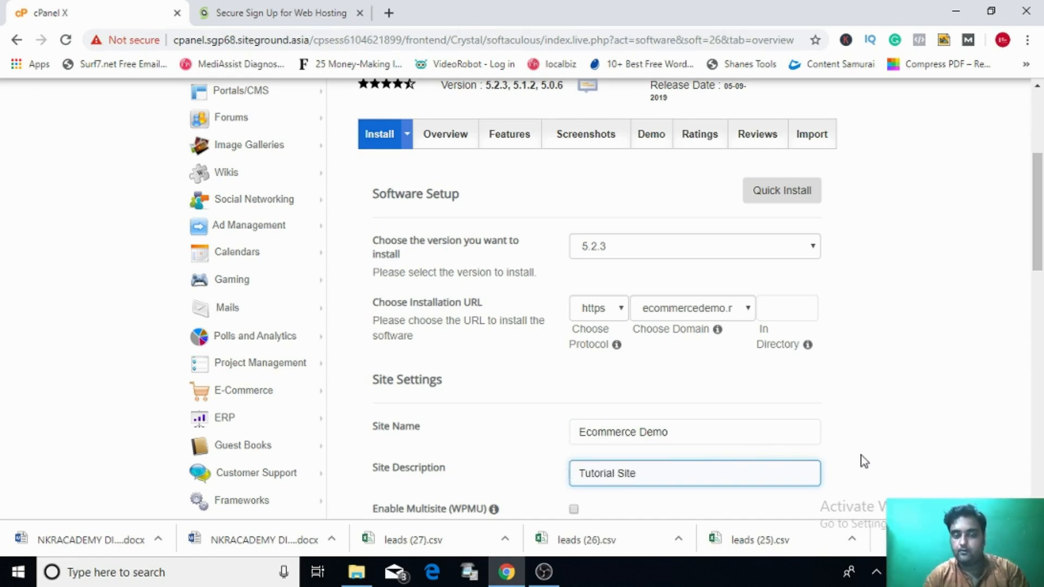
Step: Set the admin username of the WordPress installation to admin
scroll(1039, 237, down, 7)
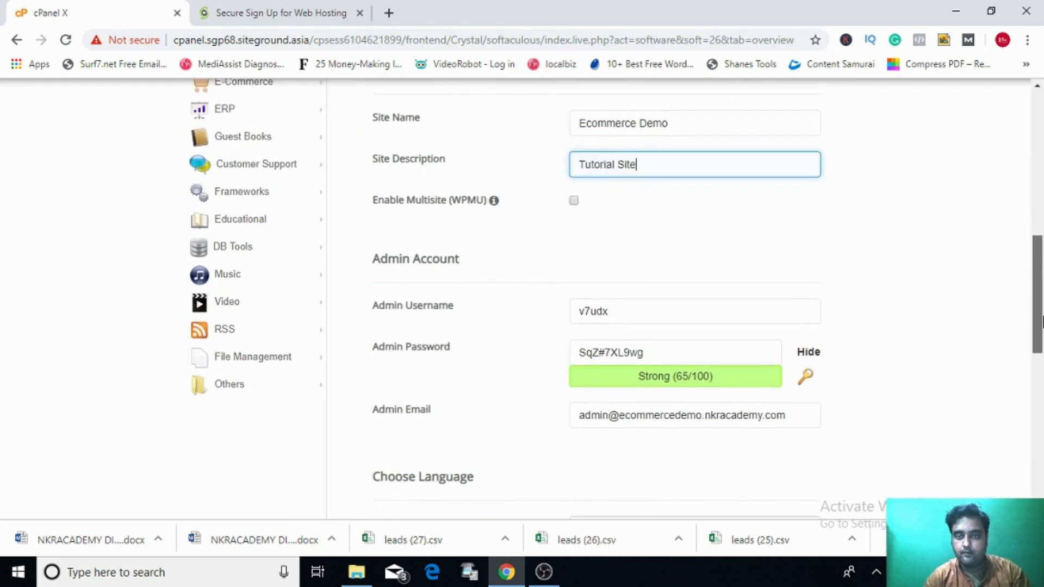
click(682, 256)
double_click(682, 256)
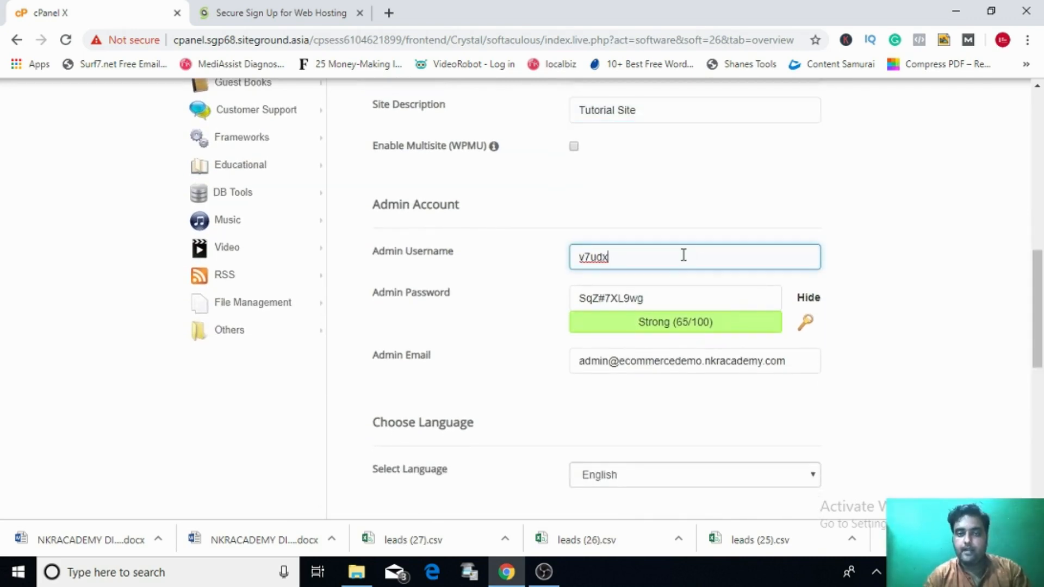
text(admin)
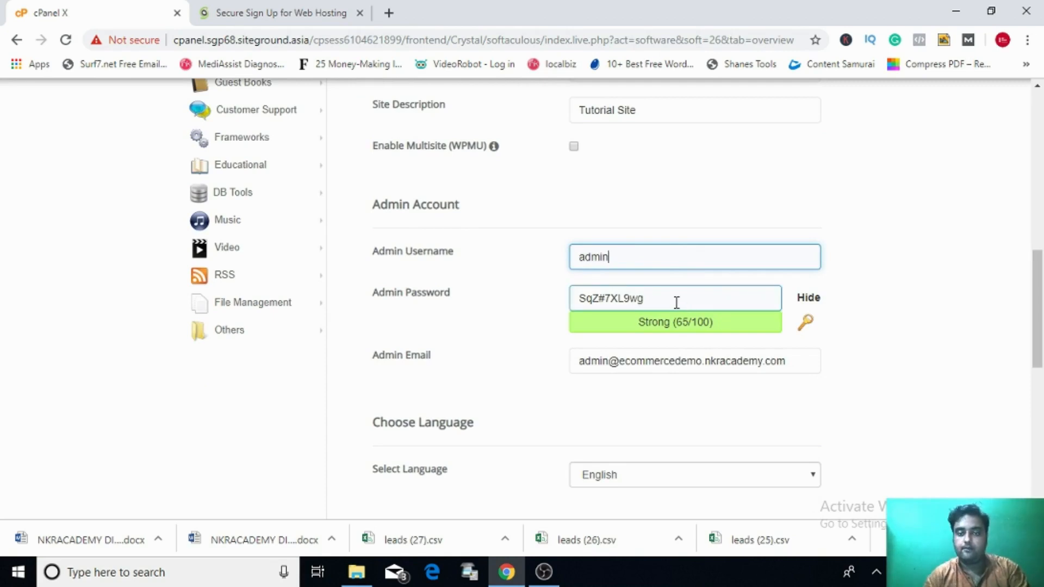
Step: Replace the suggested admin password with the chosen admin account password
drag(676, 300, 565, 298)
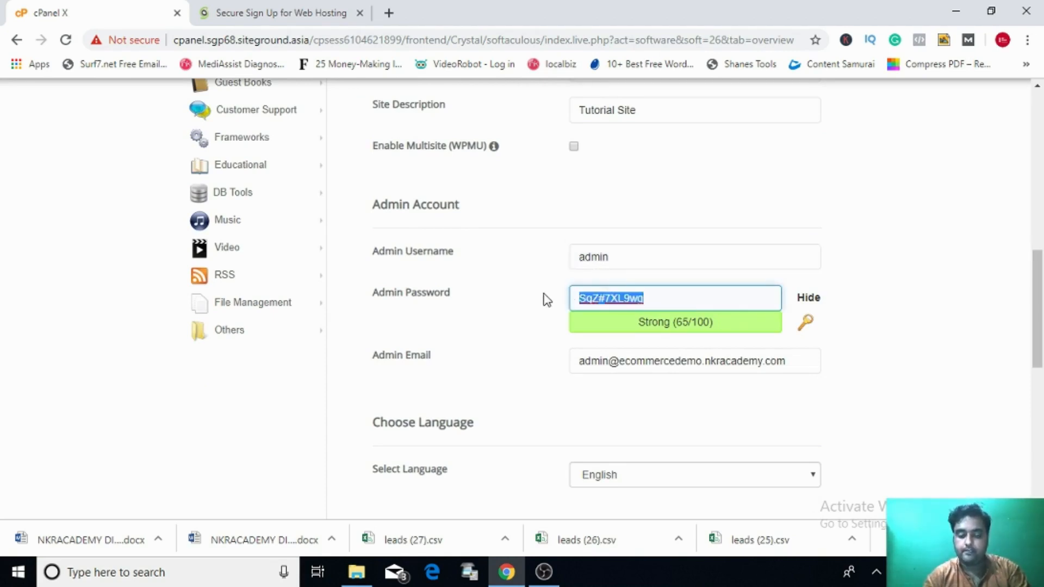
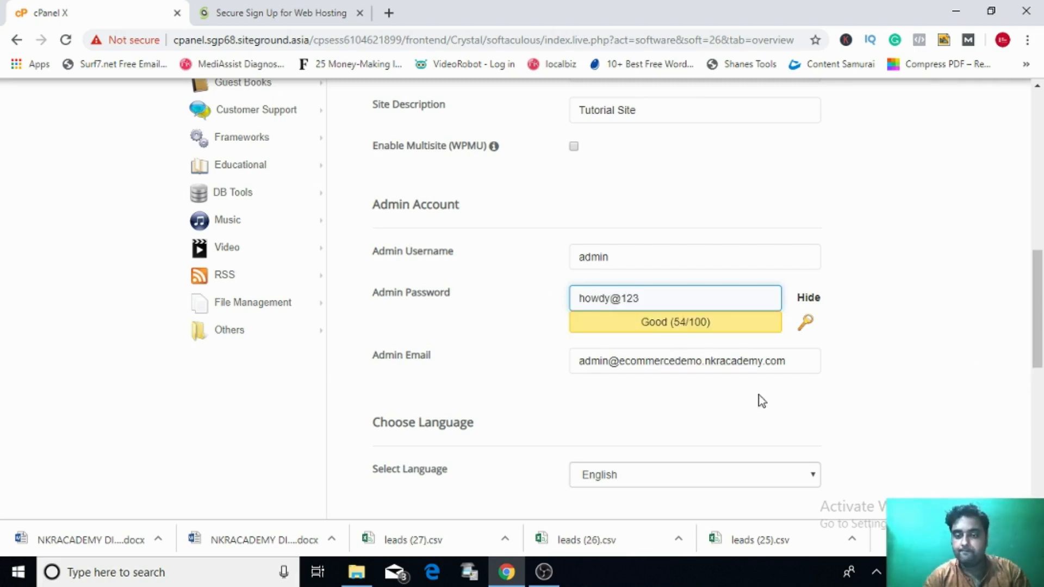
Step: Replace the default admin email with the site owner's e-mail address
drag(789, 361, 557, 363)
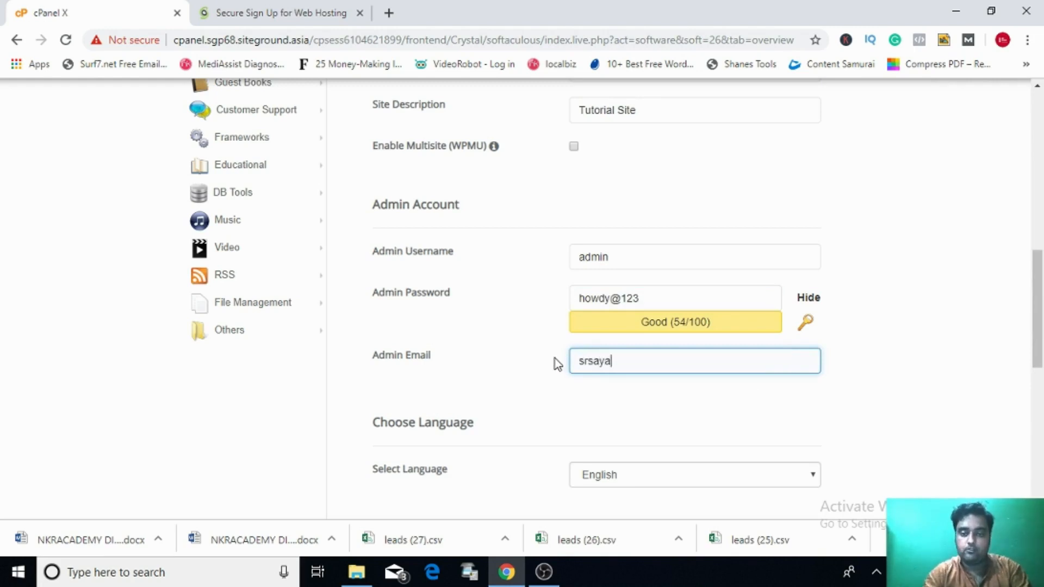
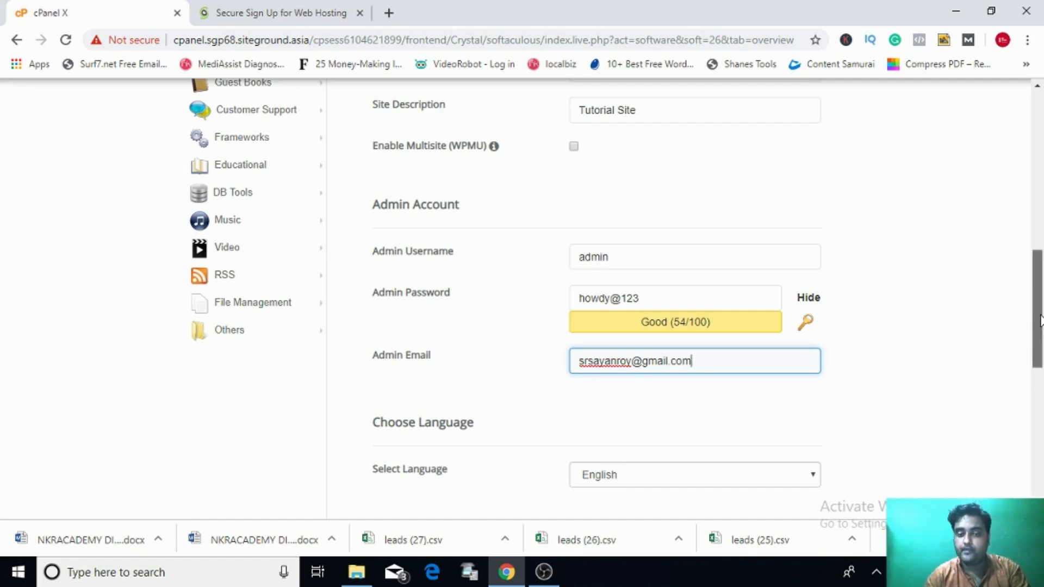
Step: Enable the Limit Login Attempts (Loginizer) plugin, run the WordPress installation and dismiss the connection alert
scroll(1040, 354, down, 3)
drag(1042, 362, 1039, 418)
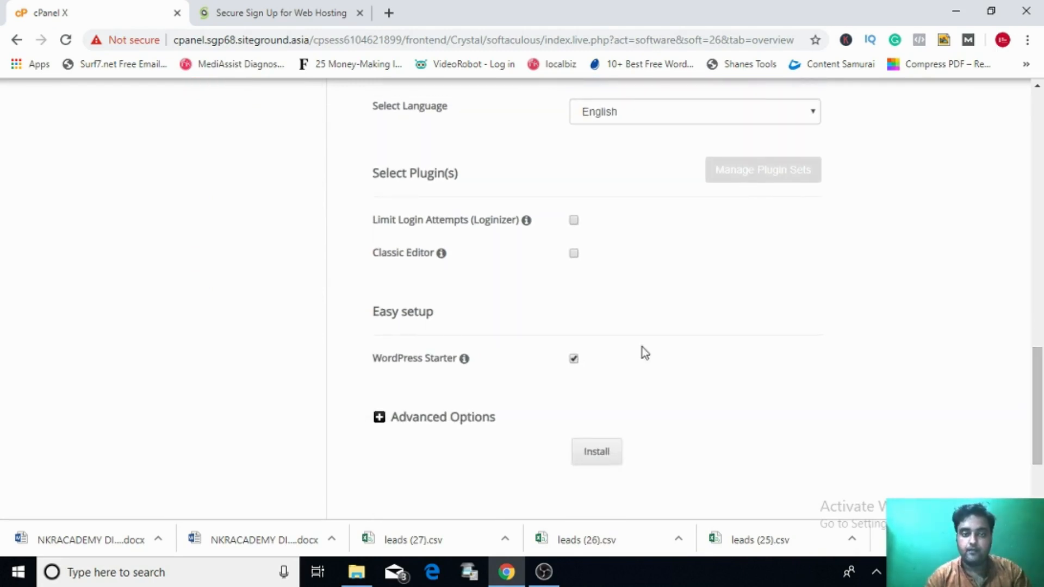
mouse_move(526, 220)
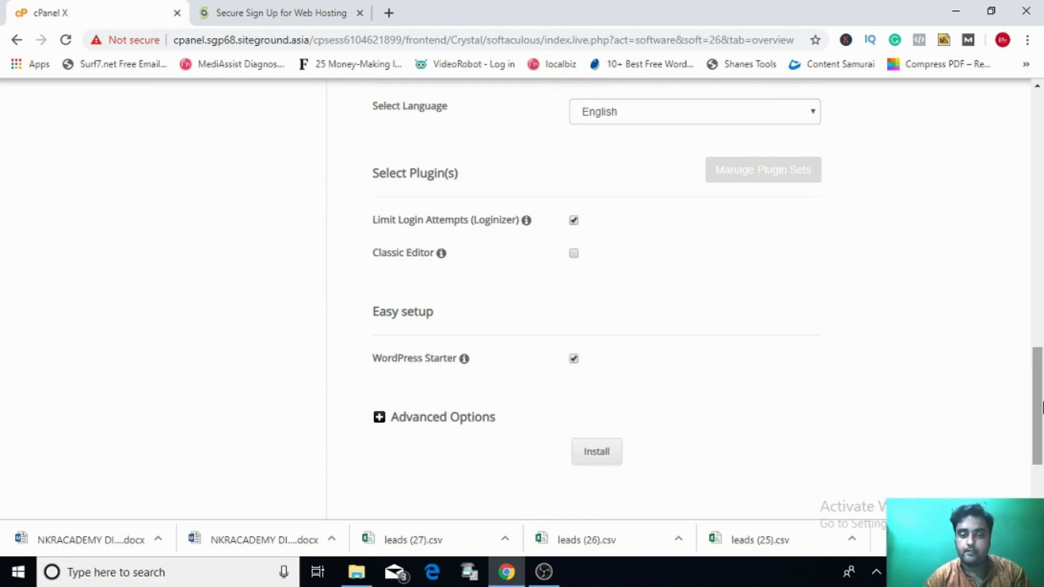
scroll(804, 391, down, 1)
click(595, 401)
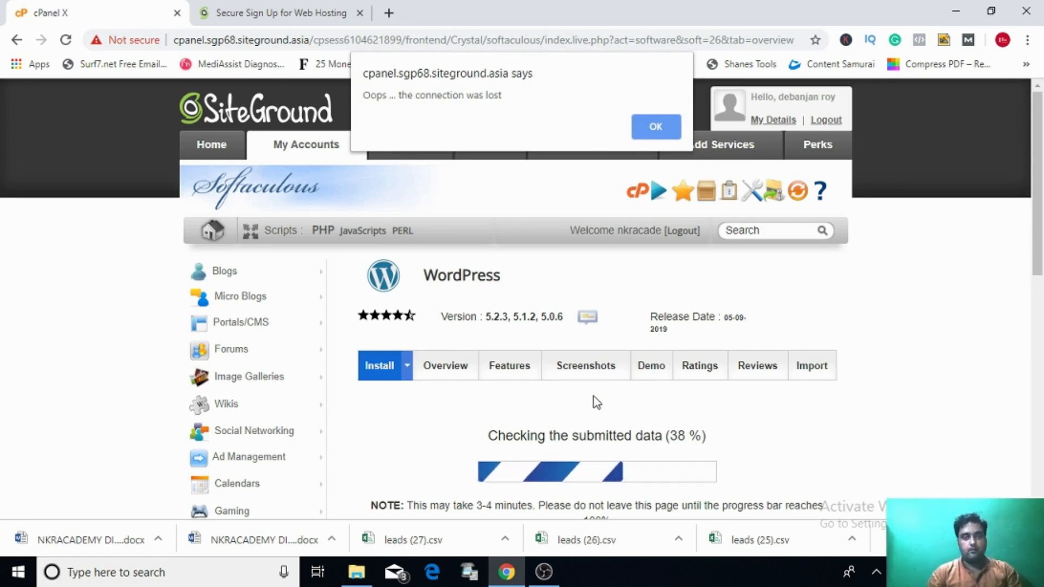
click(653, 125)
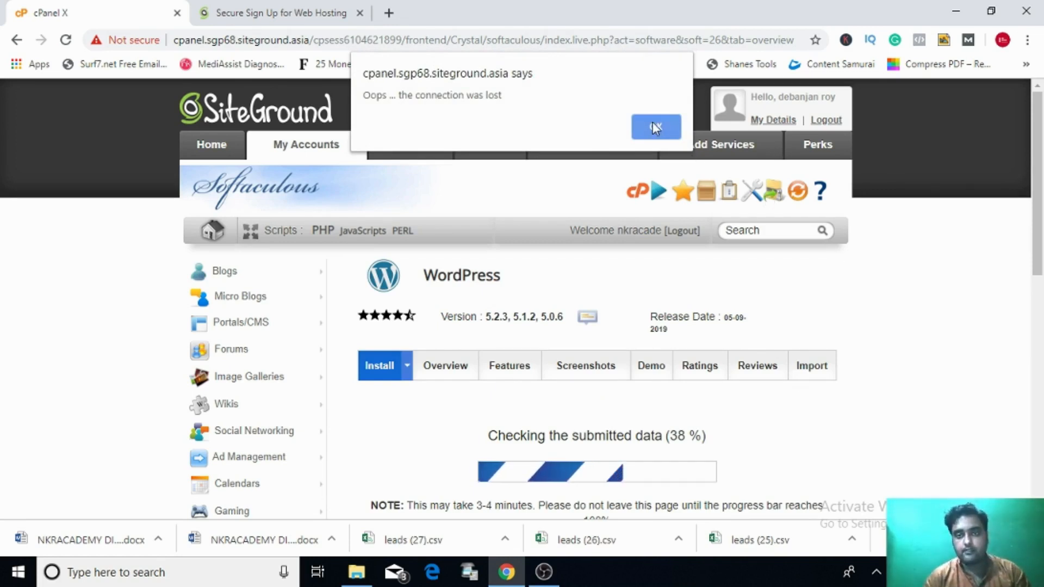
Step: Open ecommercedemo.nkracademy.com in a new browser tab
click(388, 13)
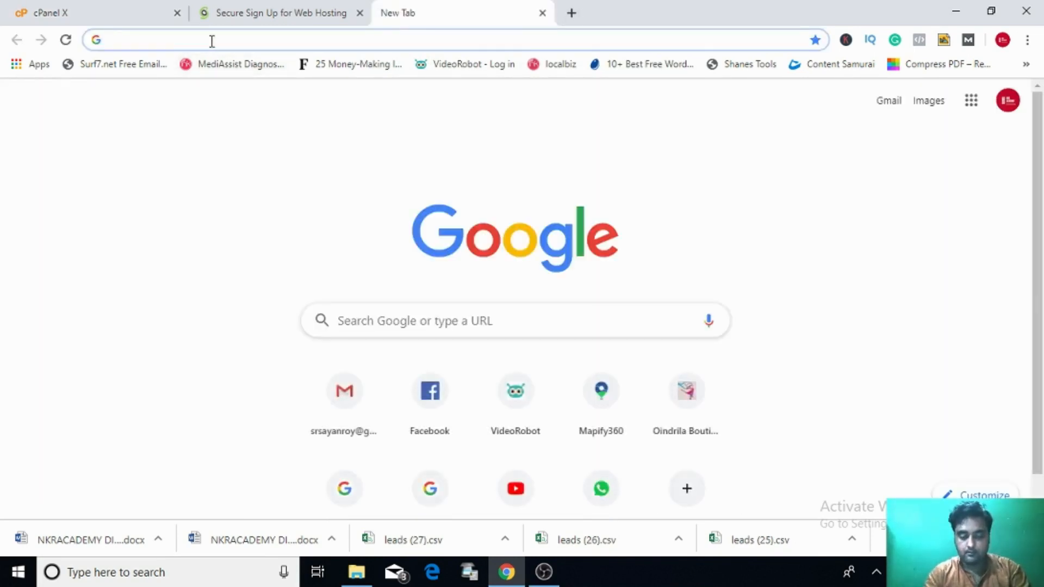
text(ecommercedemo.nkracademy.com)
key(Return)
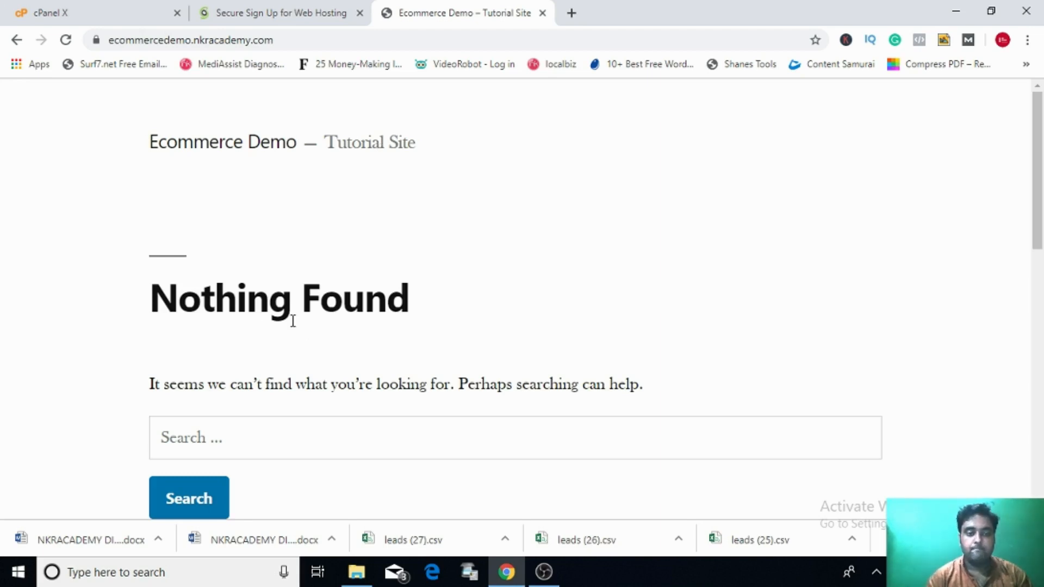
Step: Open the WordPress admin login page by adding /wp-admin to the ecommercedemo.nkracademy.com address
click(320, 46)
click(320, 45)
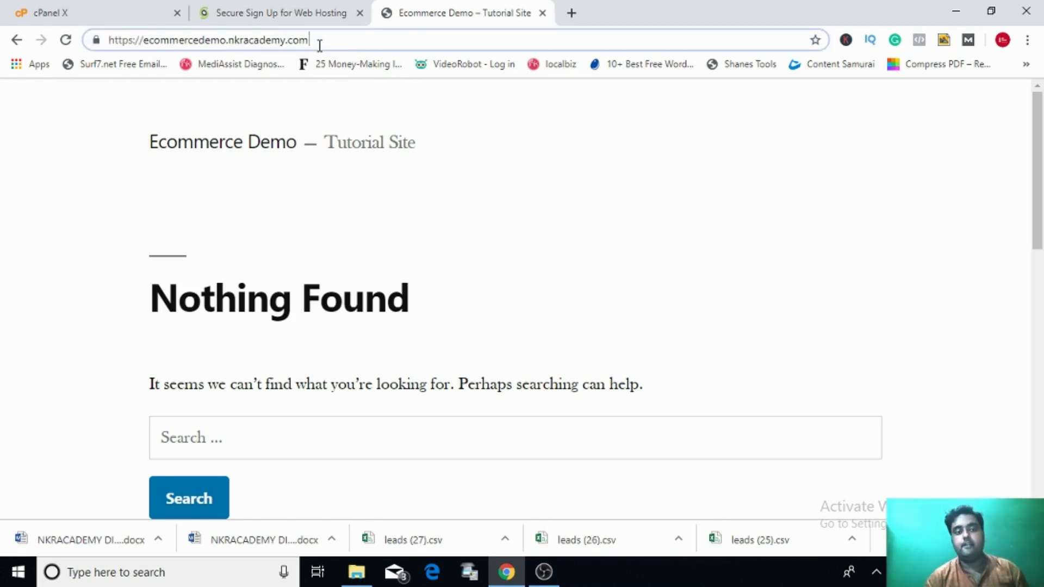
text(/wp-a)
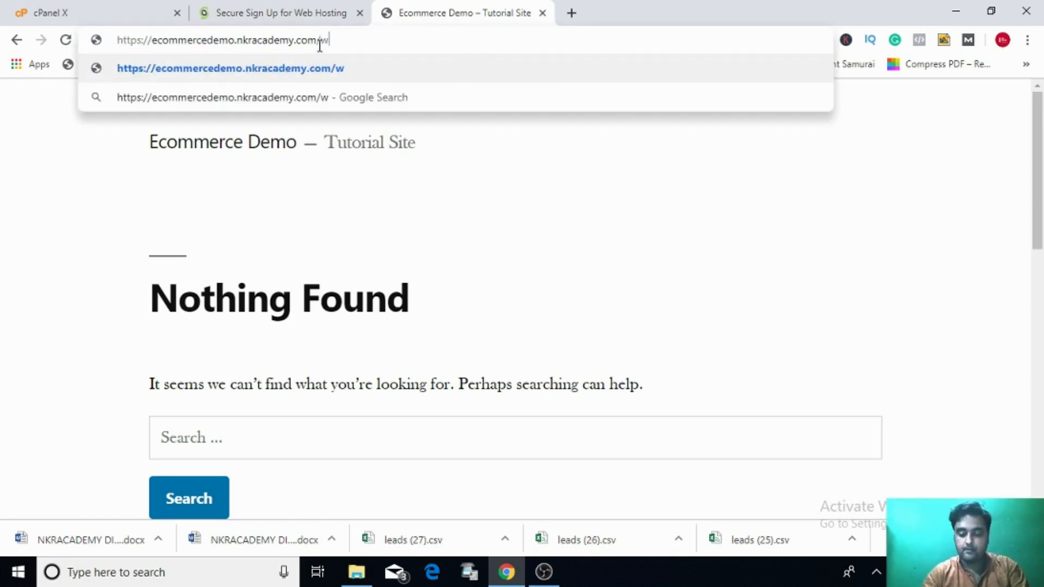
text(n)
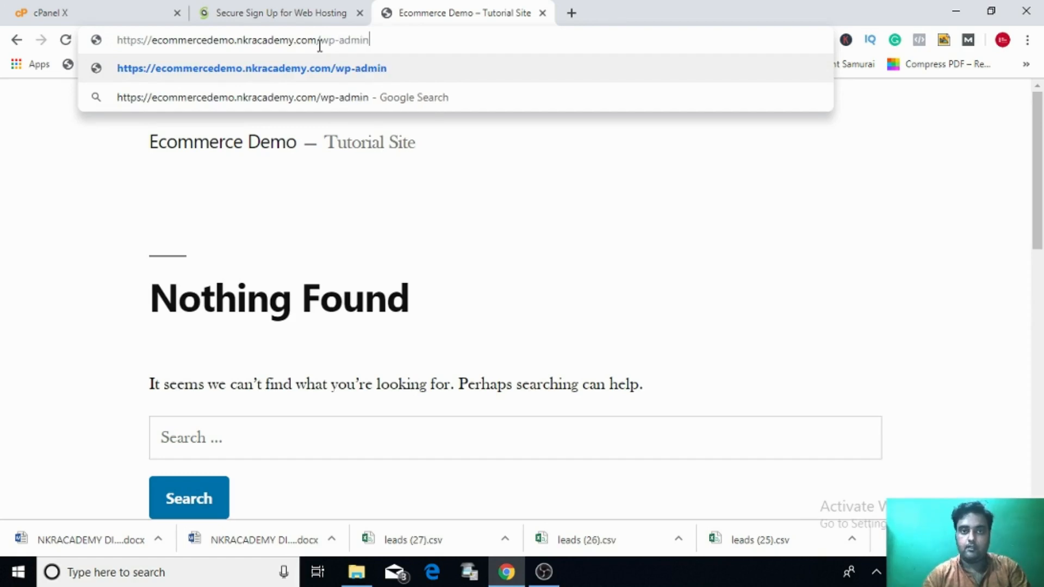
key(Return)
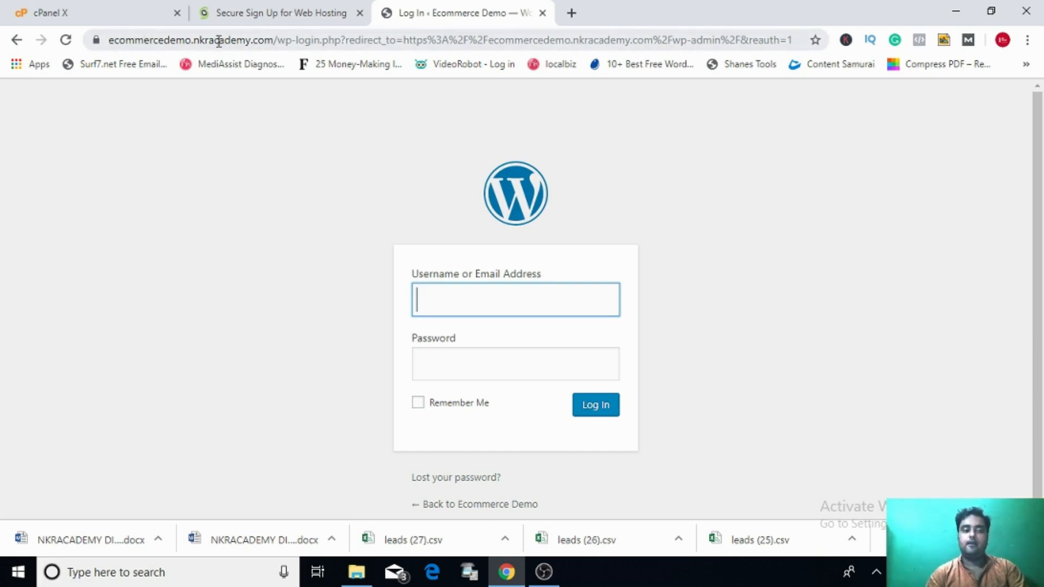
Step: Replace the long login address with ecommercedemo.nkracademy.com/wp-admin and load the login page again
click(279, 40)
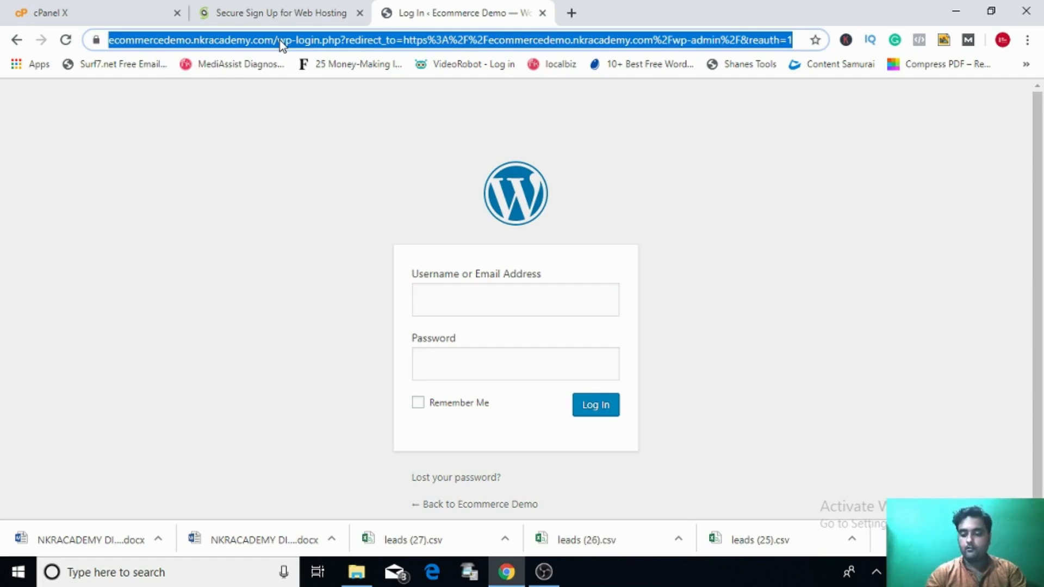
key(BackSpace)
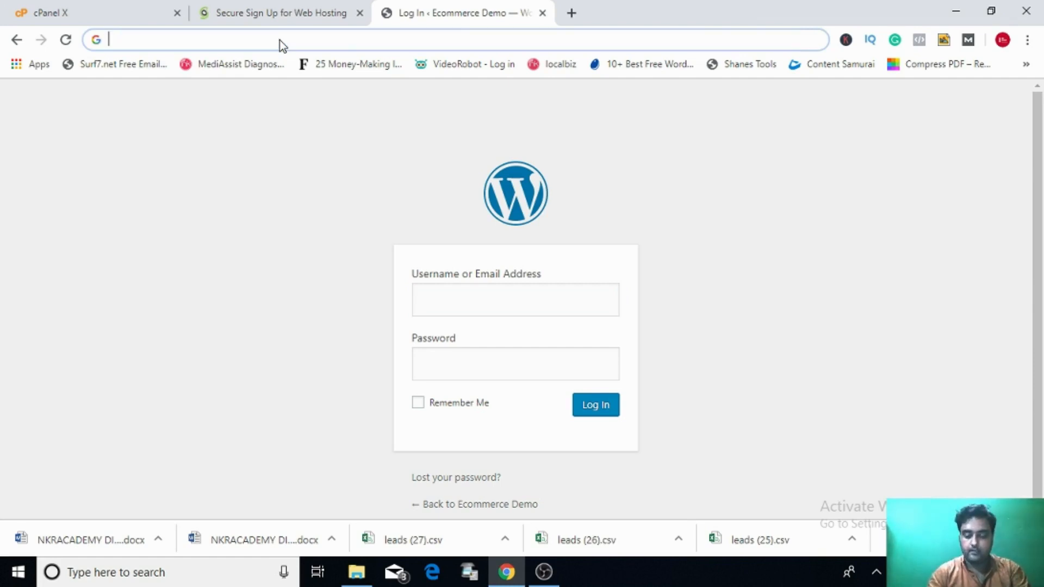
text(ecom)
key(Right)
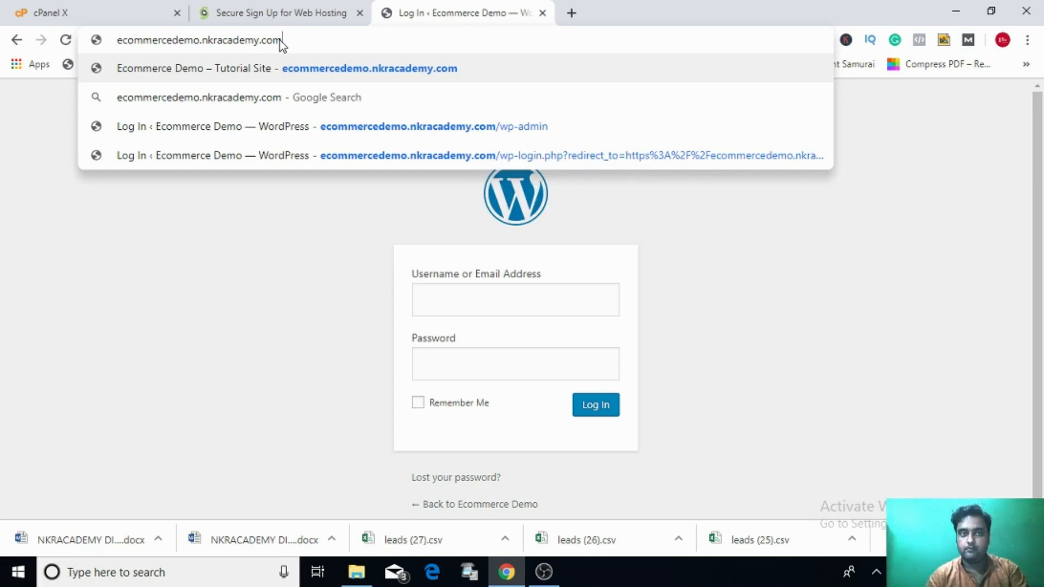
text(/wp-admin)
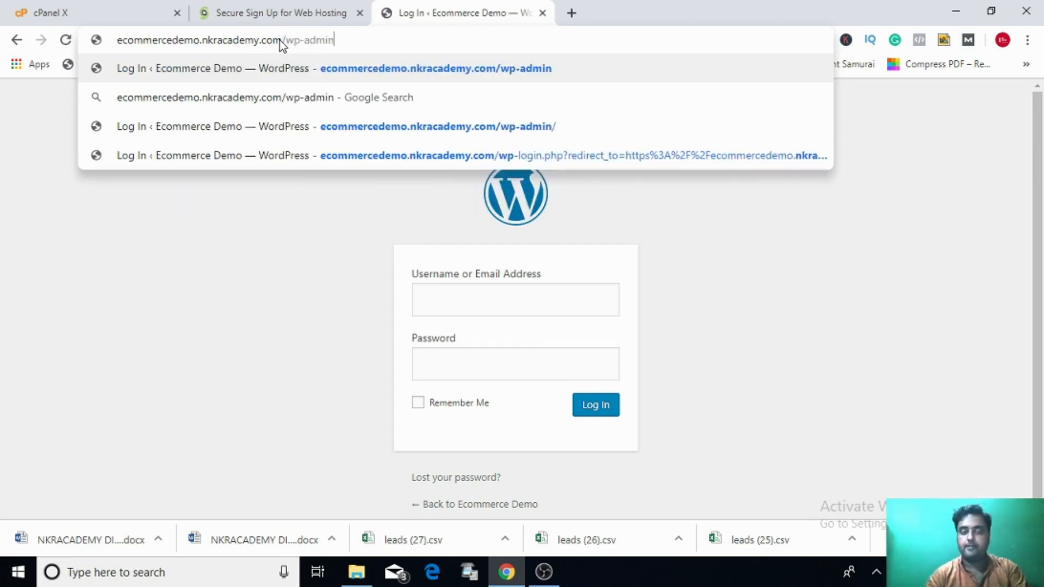
key(Return)
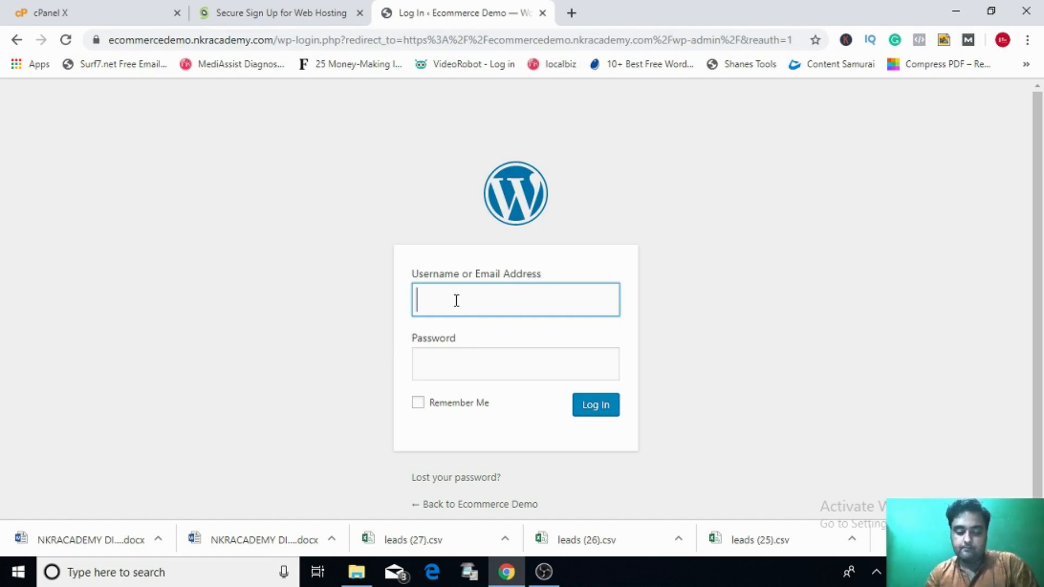
Step: Log in to WordPress with the username admin and the admin account password
text(admin)
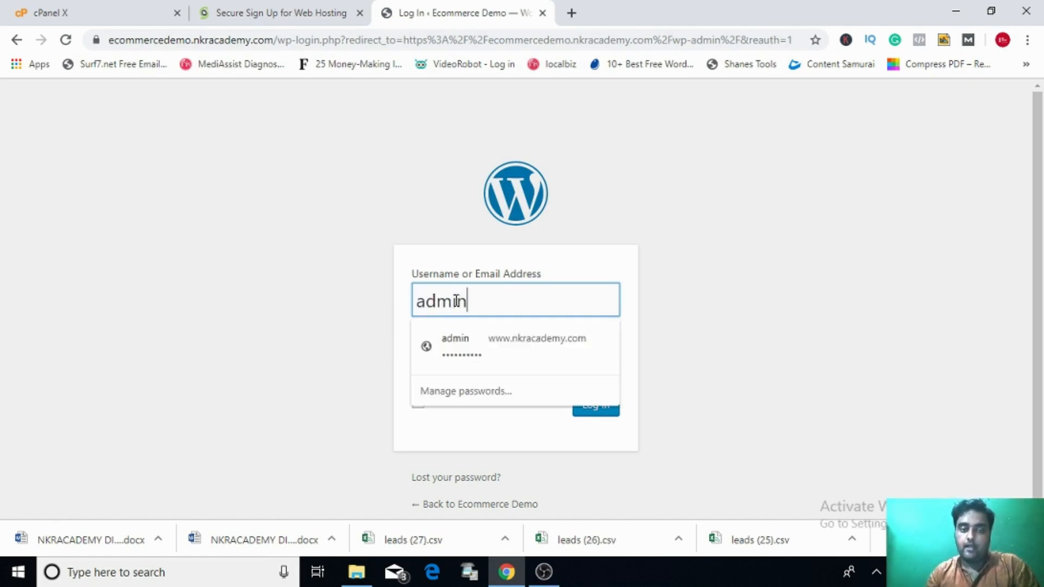
click(687, 279)
click(498, 376)
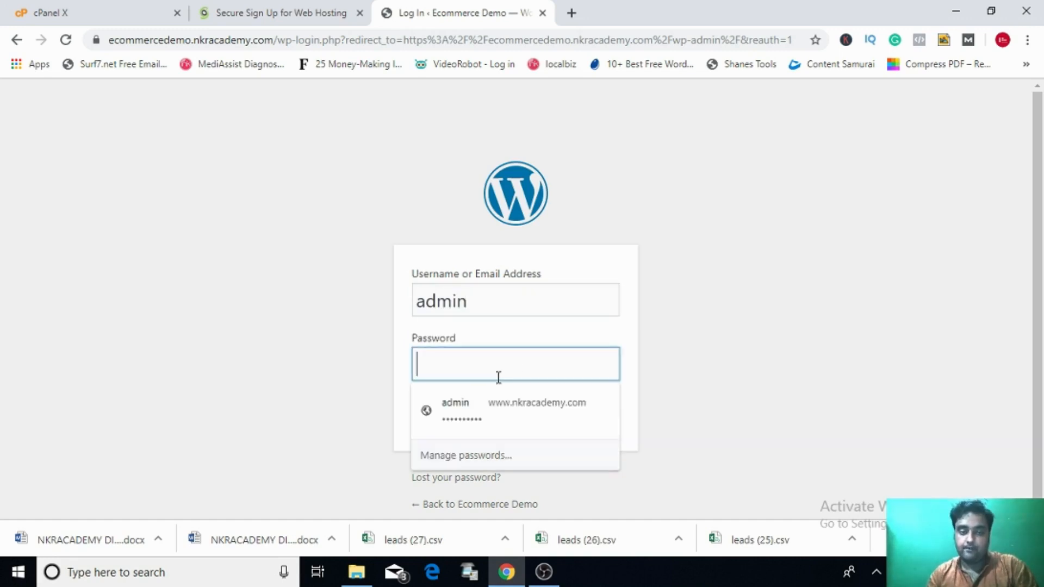
text(*********)
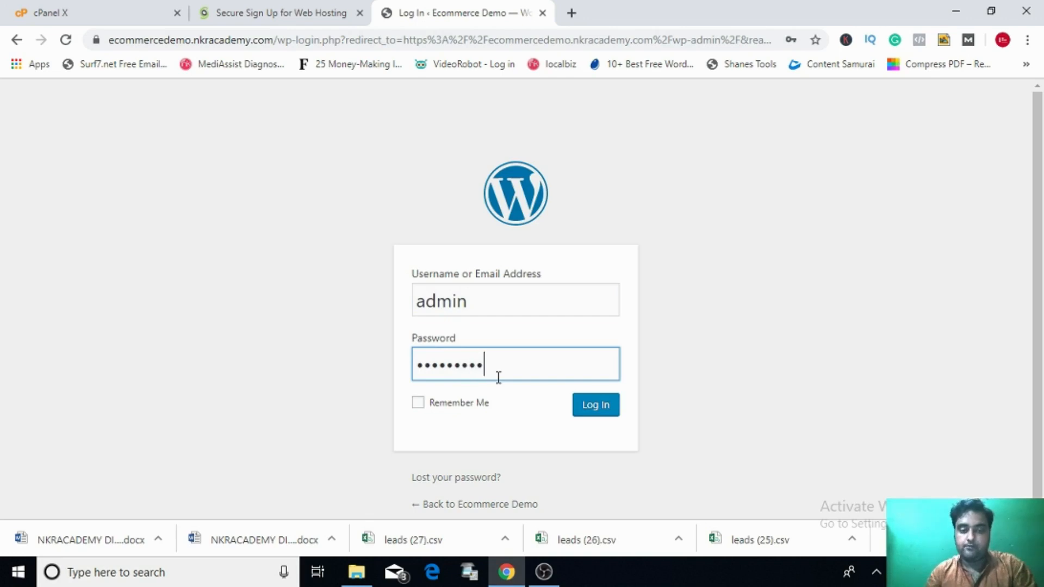
click(590, 404)
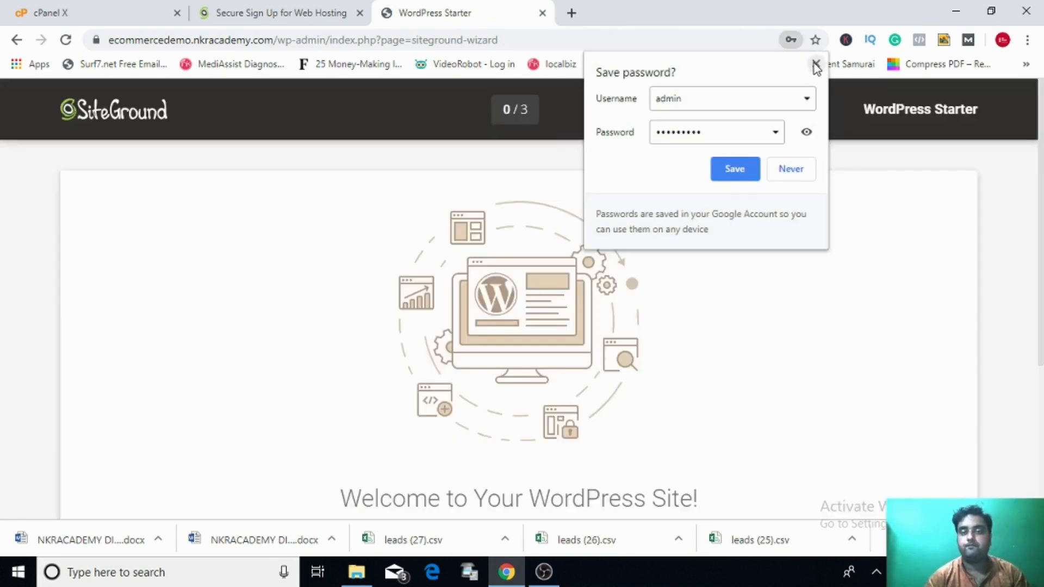
Step: Dismiss the browser's save-password offer and exit the SiteGround WordPress Starter wizard to the dashboard
click(815, 65)
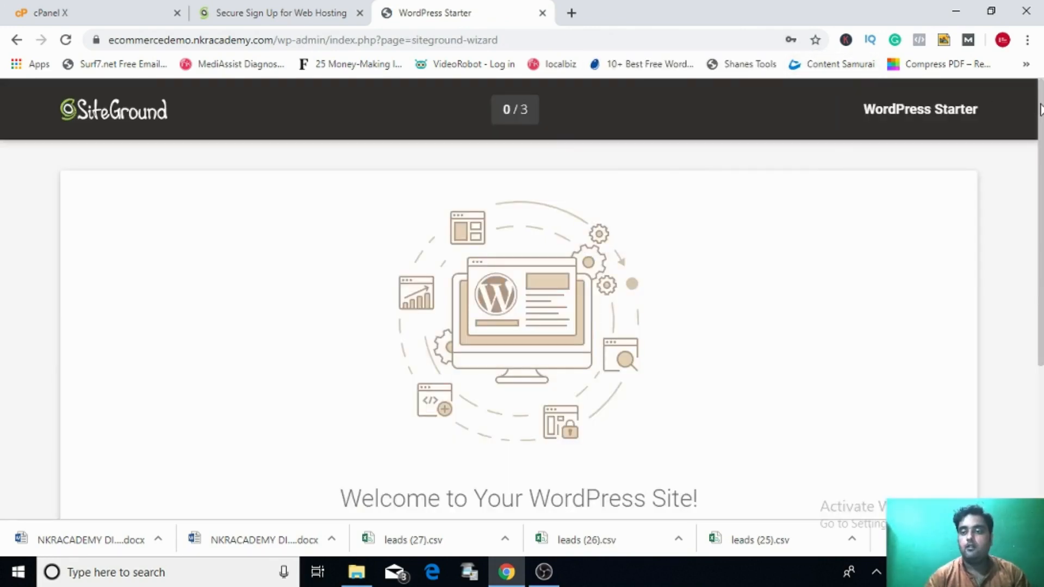
scroll(1040, 108, down, 4)
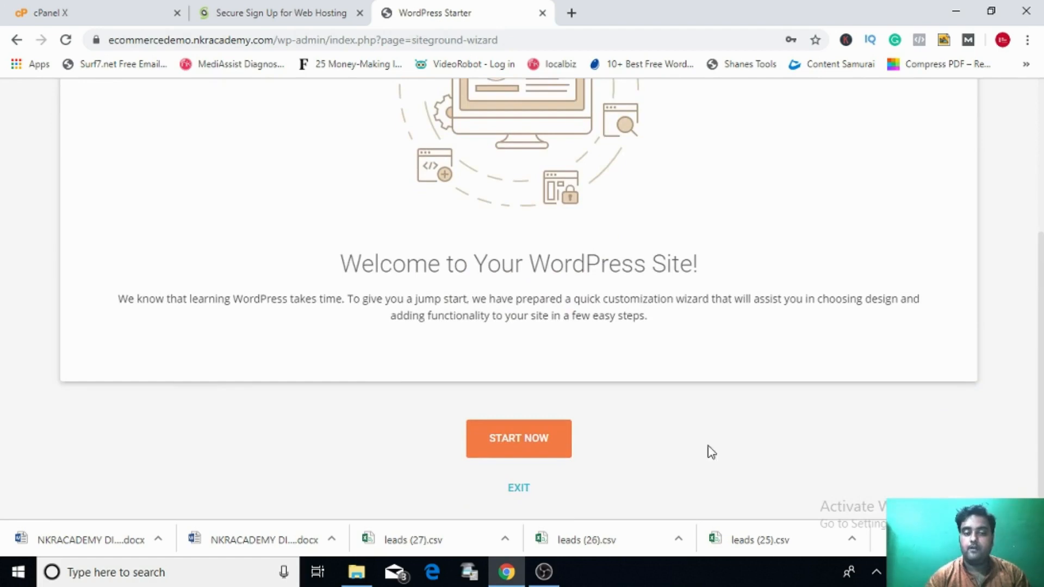
click(518, 488)
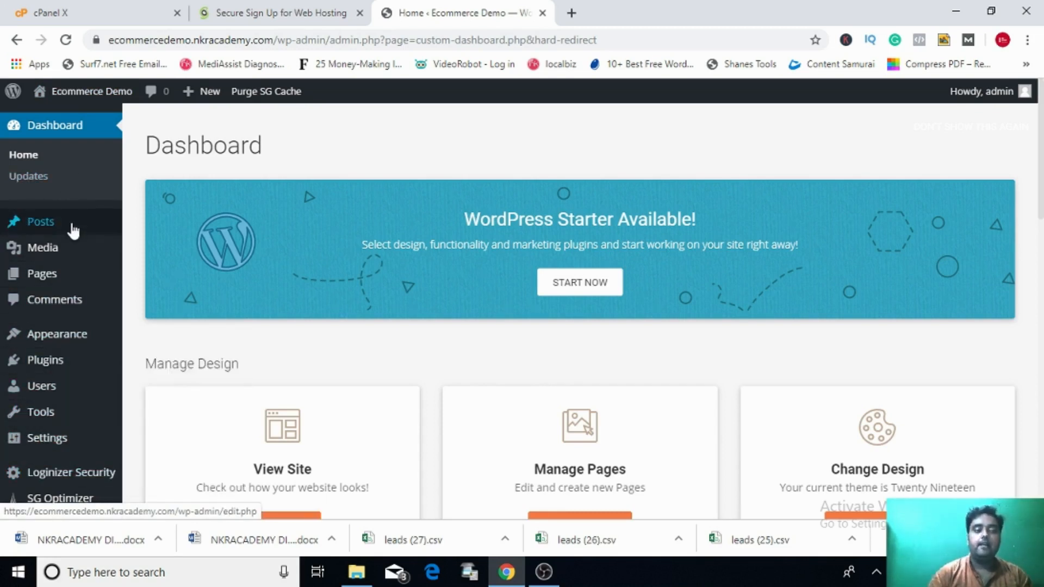
Step: Look over the WordPress dashboard and open the page of installed themes
mouse_move(84, 413)
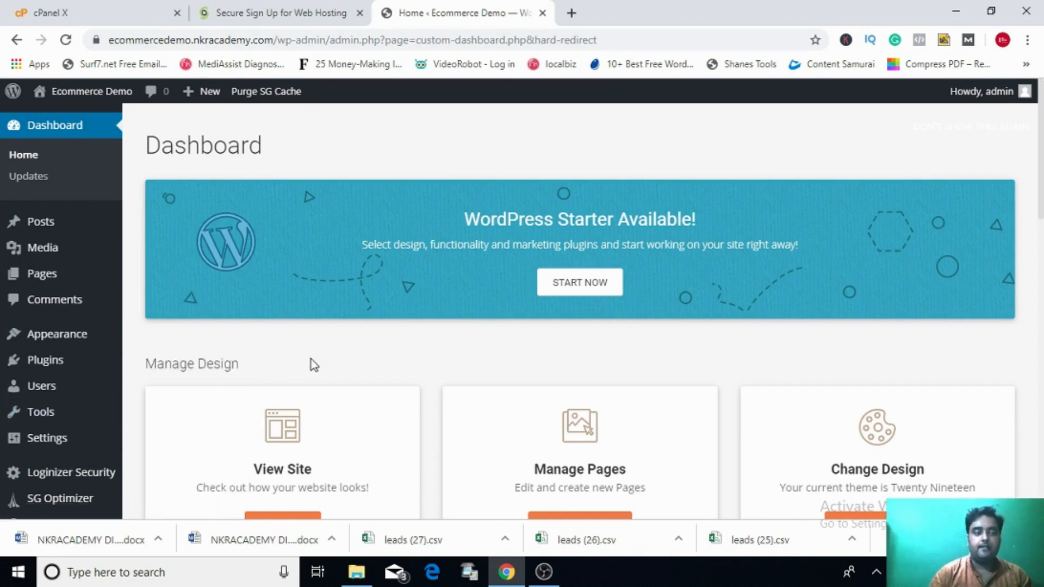
drag(1041, 209, 1035, 272)
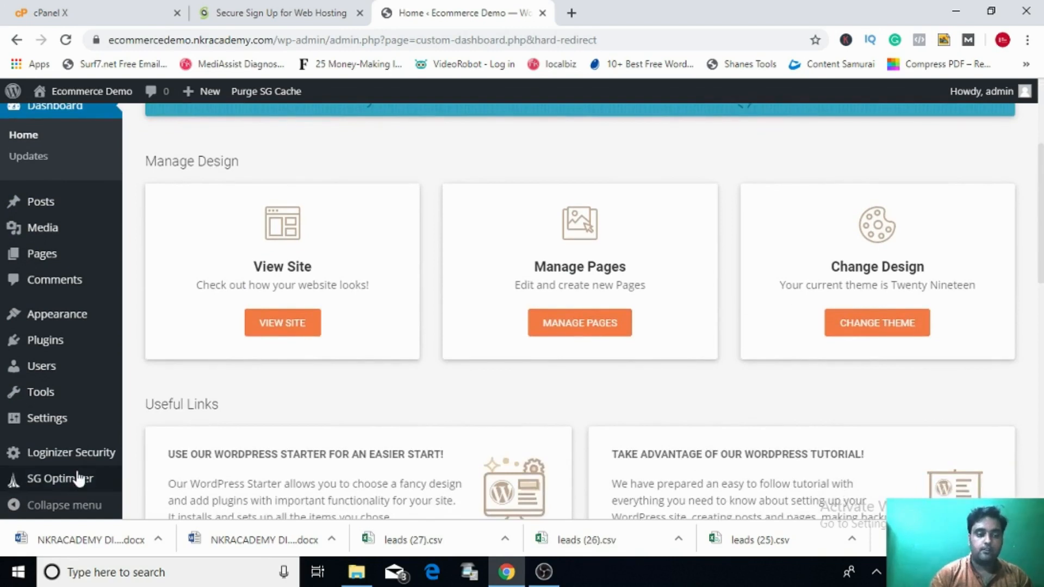
mouse_move(75, 389)
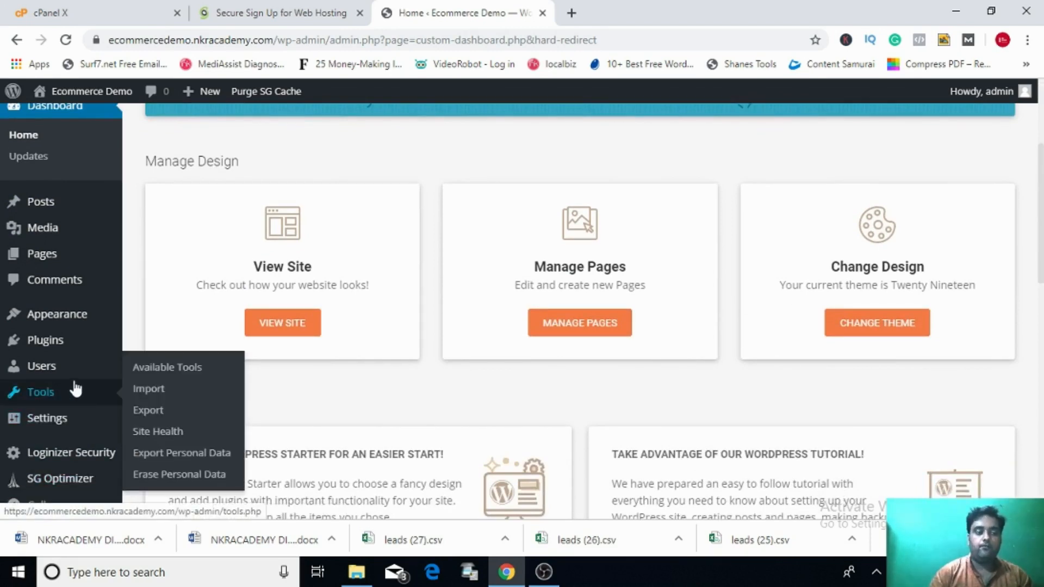
mouse_move(83, 321)
click(139, 319)
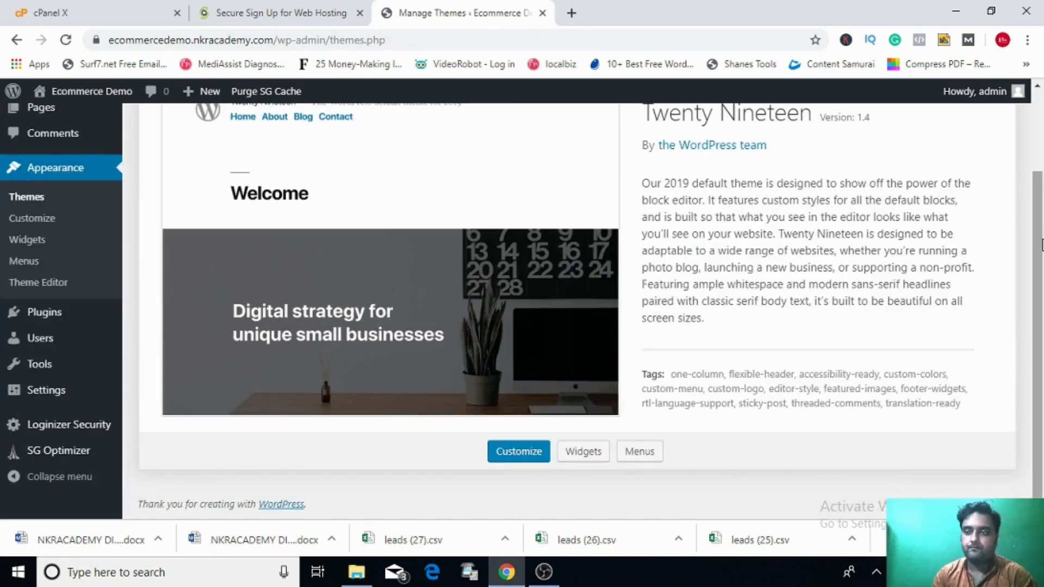
drag(1040, 245, 1016, 139)
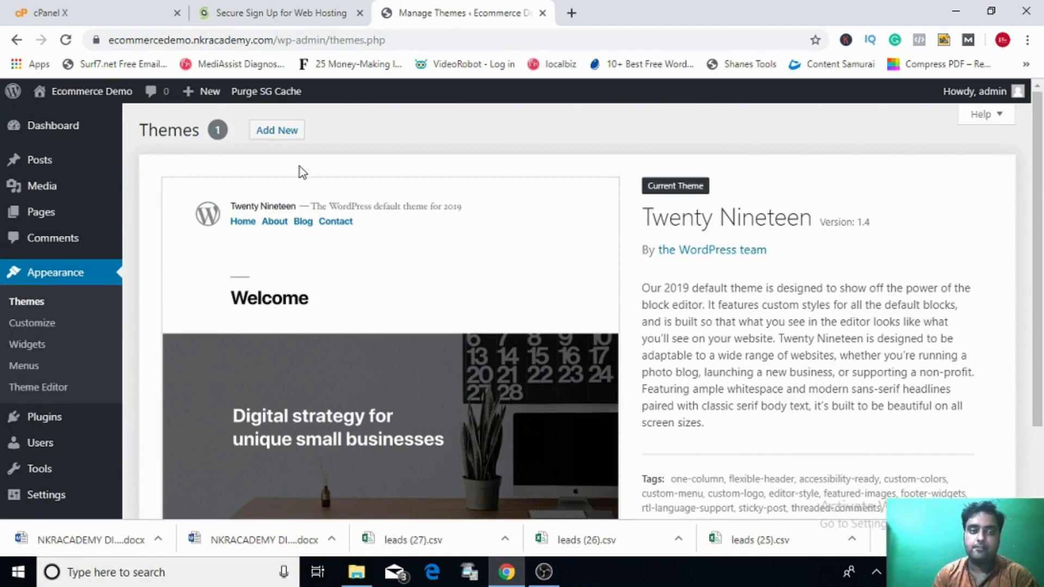
Step: Search the theme directory for "astra", then install and activate the Astra theme
click(280, 131)
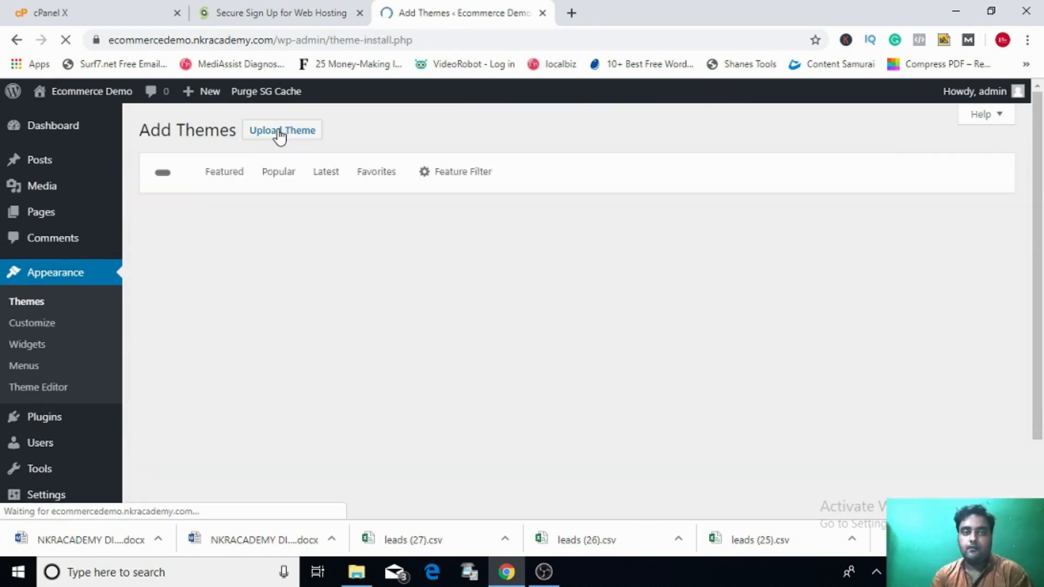
click(869, 180)
text(astra)
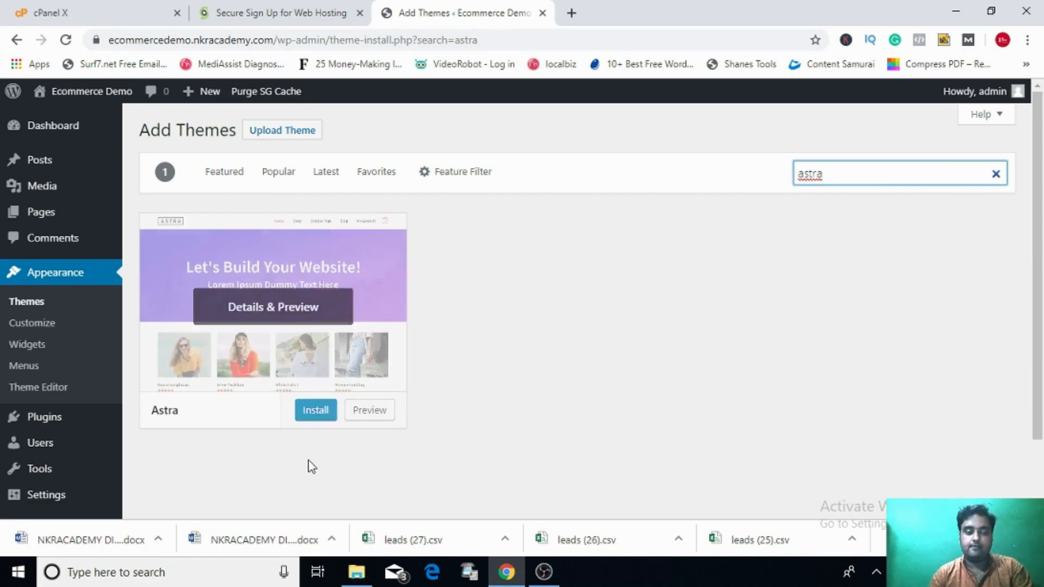
click(316, 417)
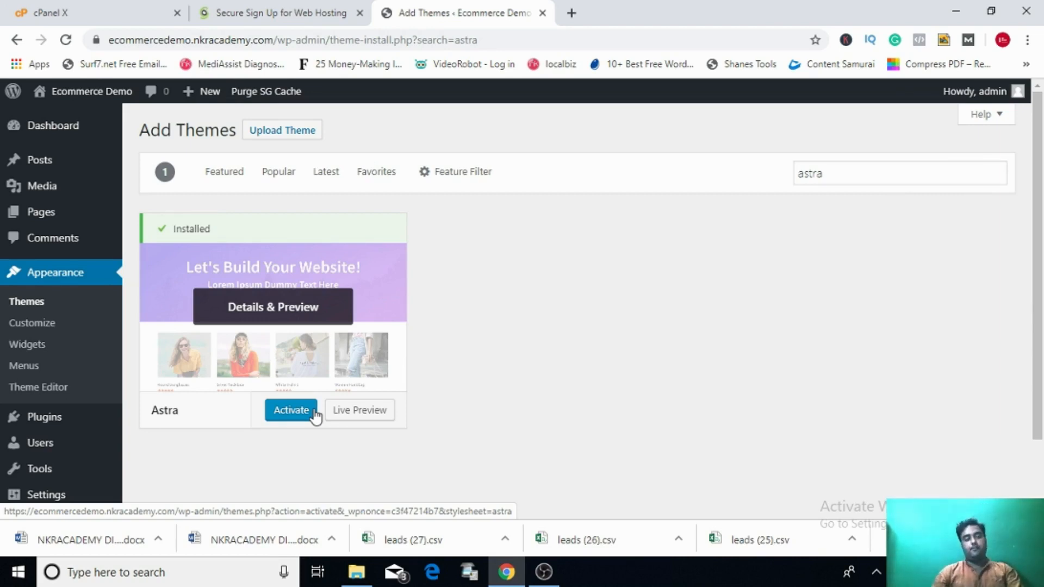
click(309, 414)
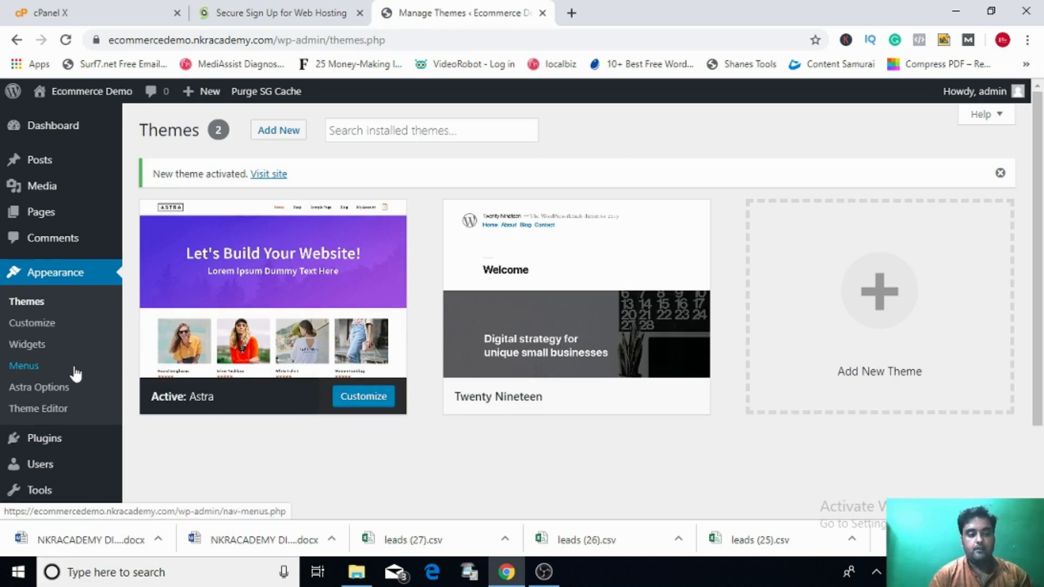
Step: Install the starter site importer plugin from the Astra Options page
click(59, 391)
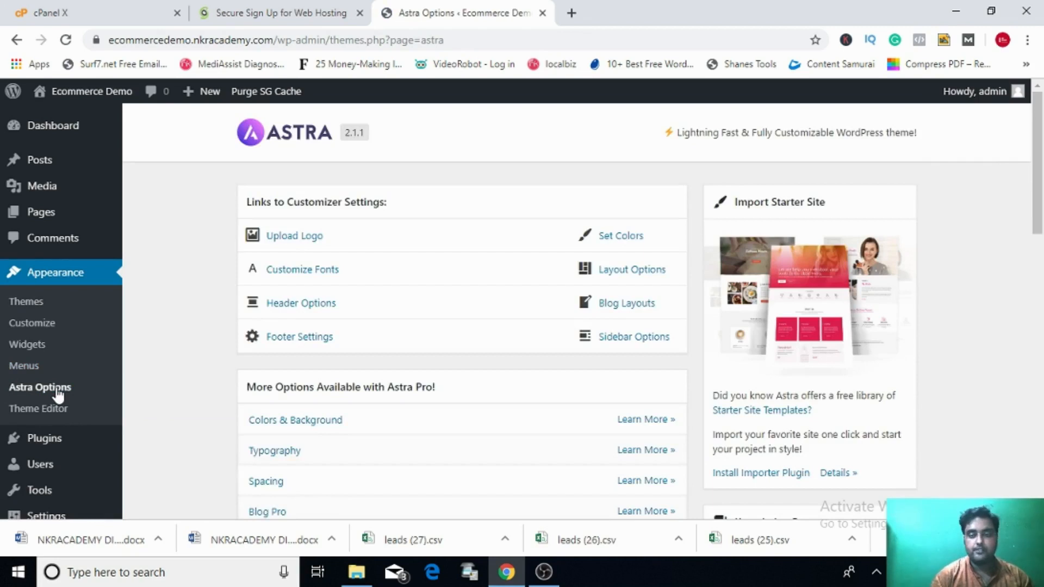
drag(1038, 228, 1041, 283)
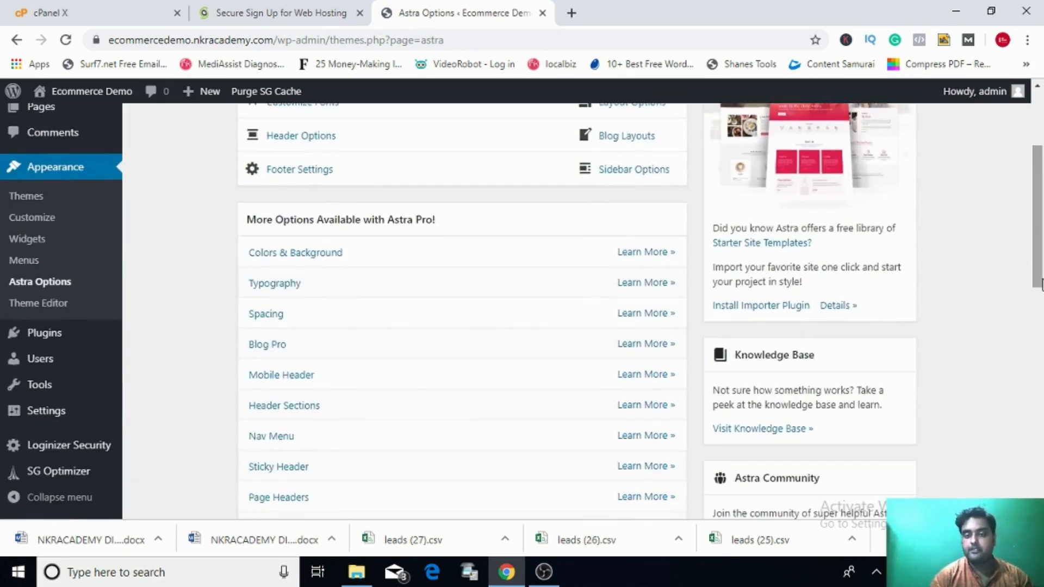
click(755, 307)
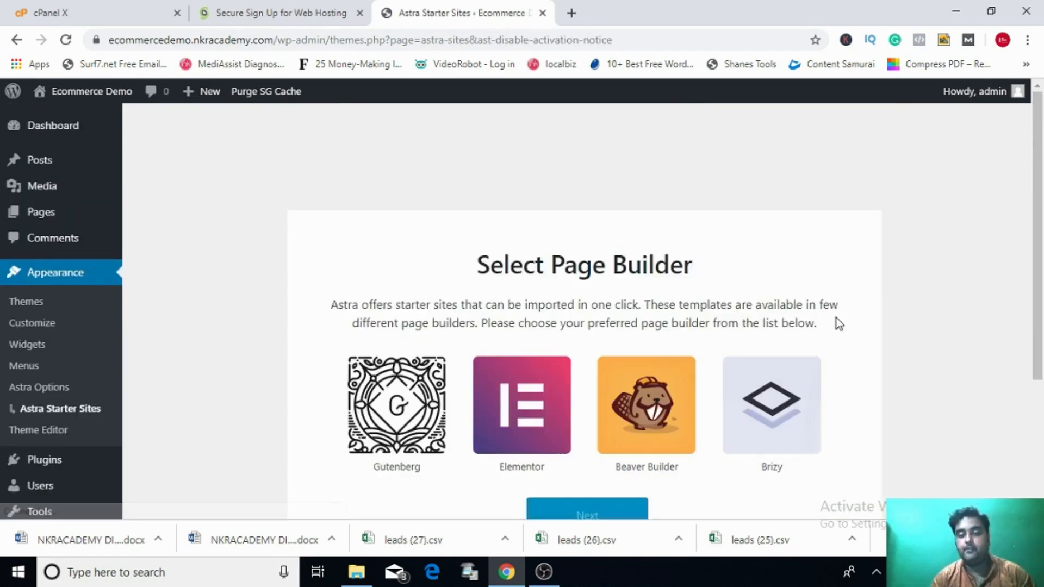
Step: Choose Elementor as the page builder for the Astra starter sites and continue to the template library
scroll(1040, 218, down, 2)
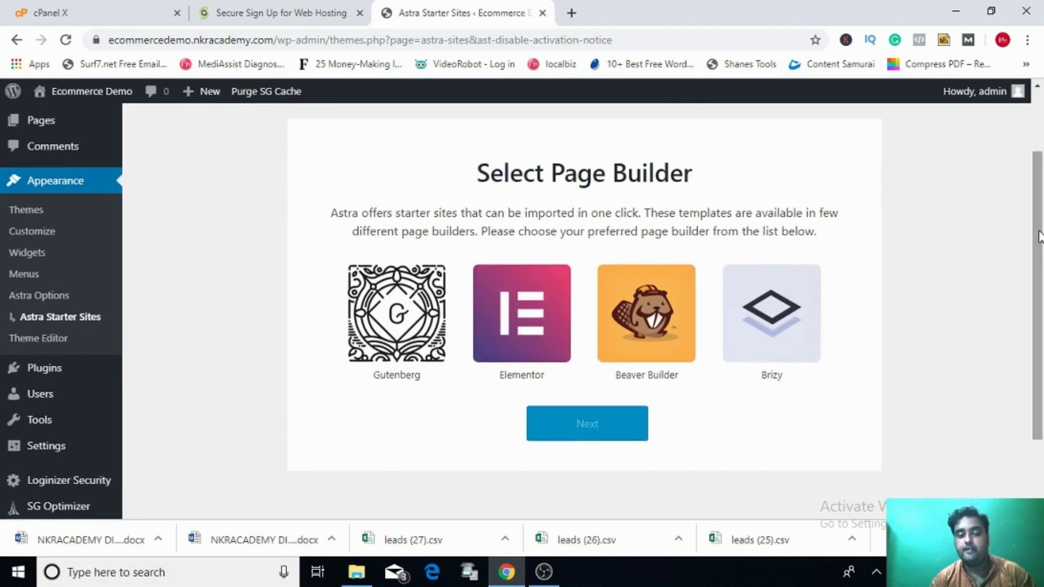
click(517, 269)
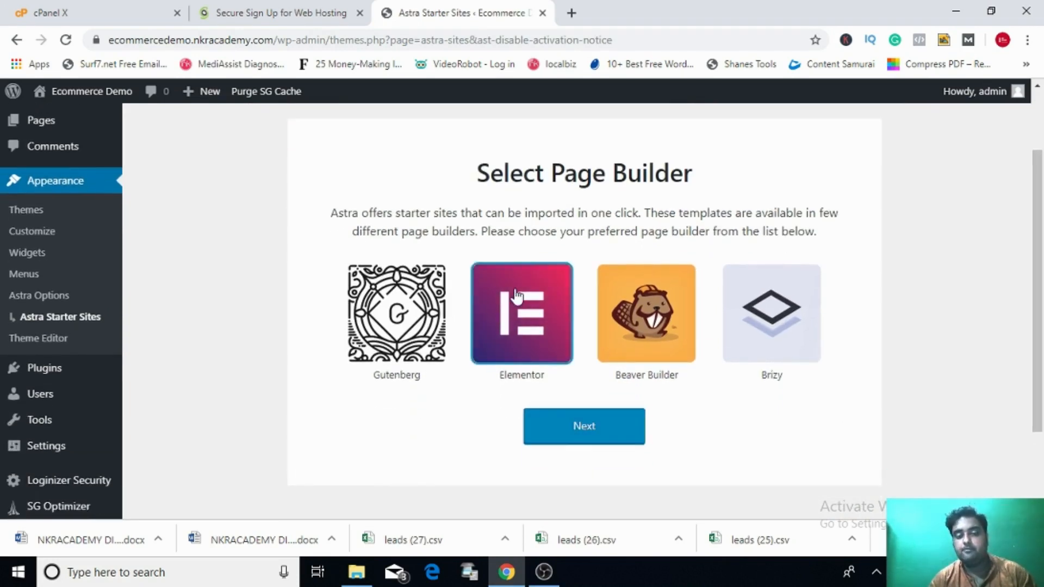
click(591, 435)
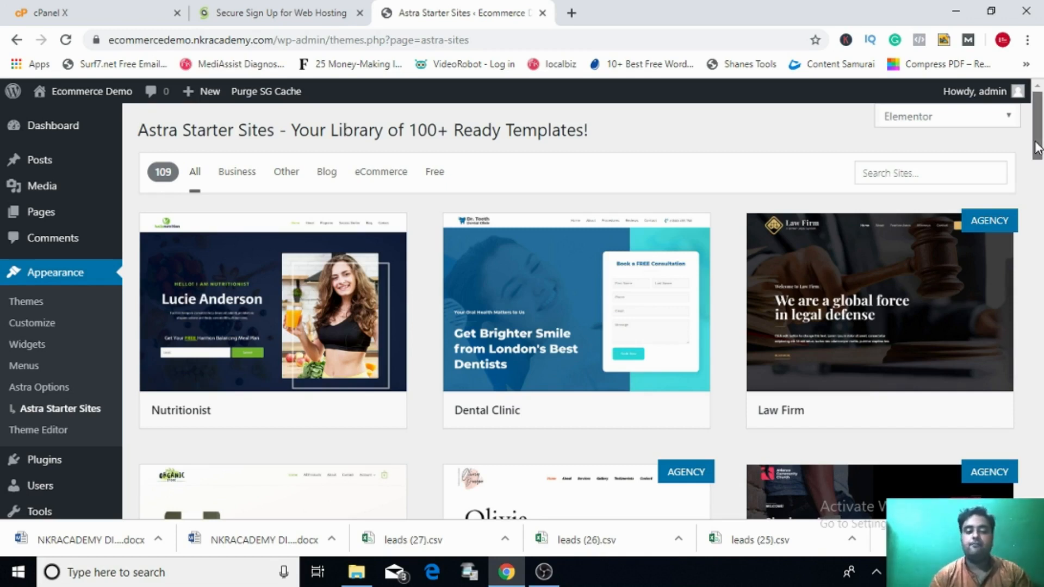
Step: Browse the Astra starter site templates and filter the library to the eCommerce category
drag(1037, 147, 1037, 153)
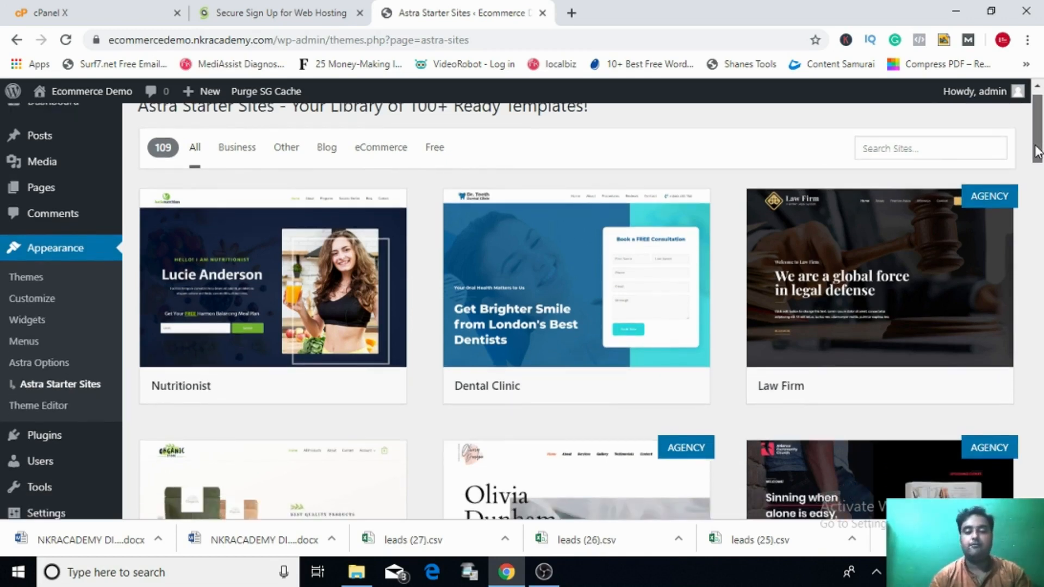
mouse_move(1037, 152)
mouse_down()
mouse_move(1037, 199)
mouse_move(1037, 157)
mouse_up()
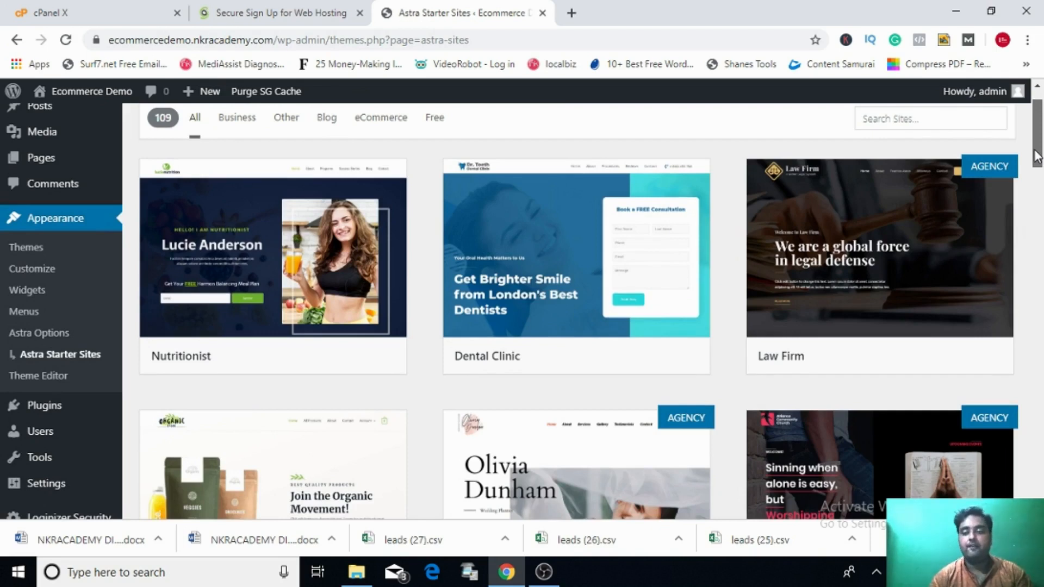
drag(1034, 150, 1028, 154)
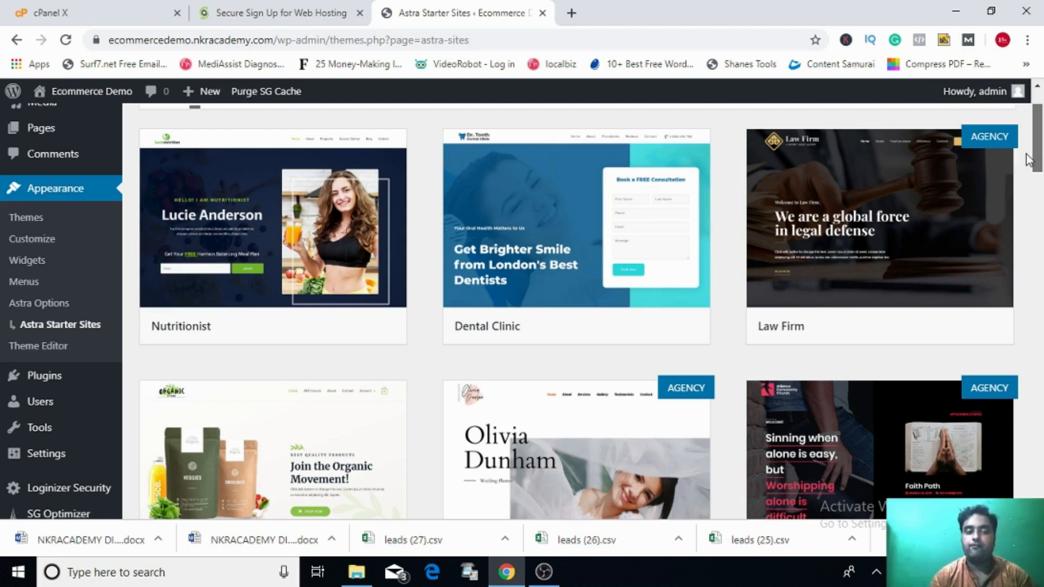
drag(1026, 160, 1040, 91)
click(379, 173)
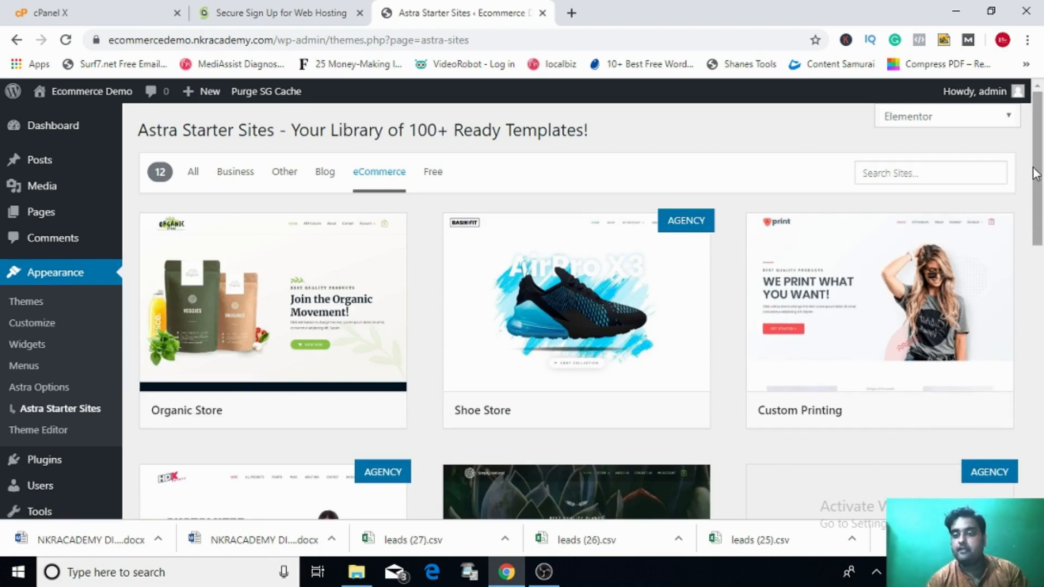
Step: Open the Brandstore eCommerce template and import the site with its required plugins, customizer settings, content and widgets
drag(1036, 172, 1041, 403)
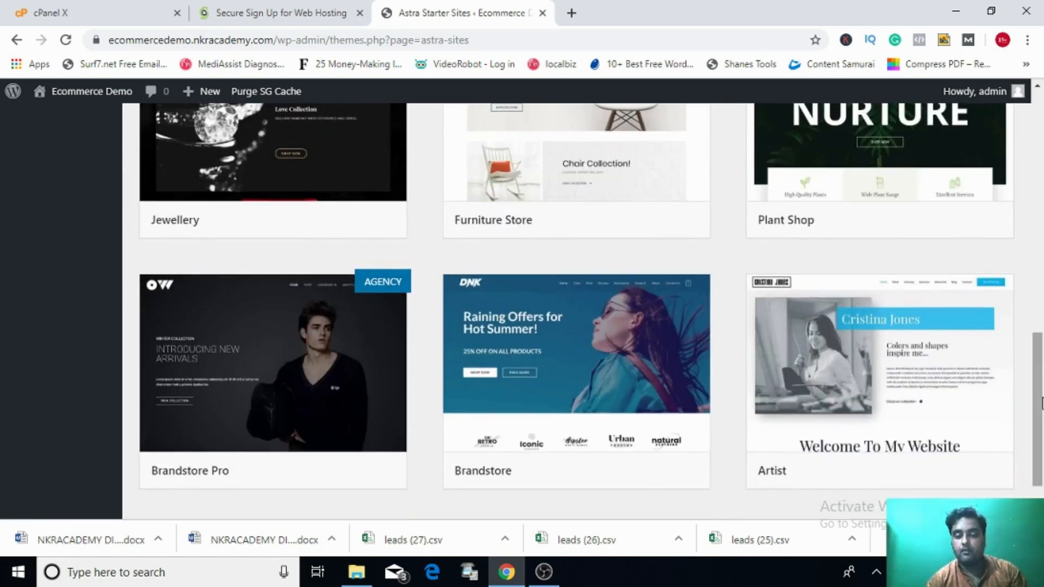
mouse_move(568, 353)
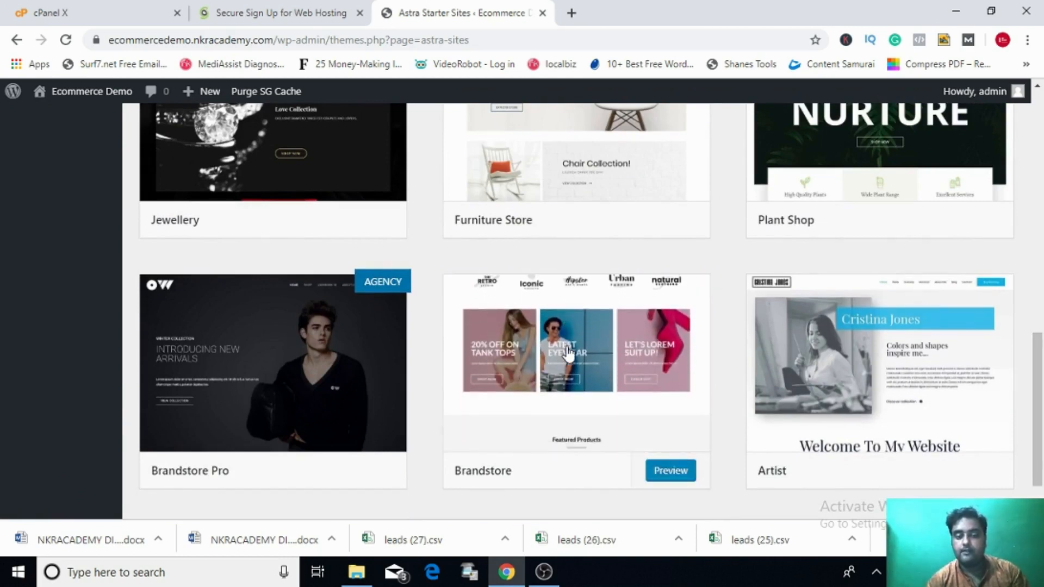
click(568, 354)
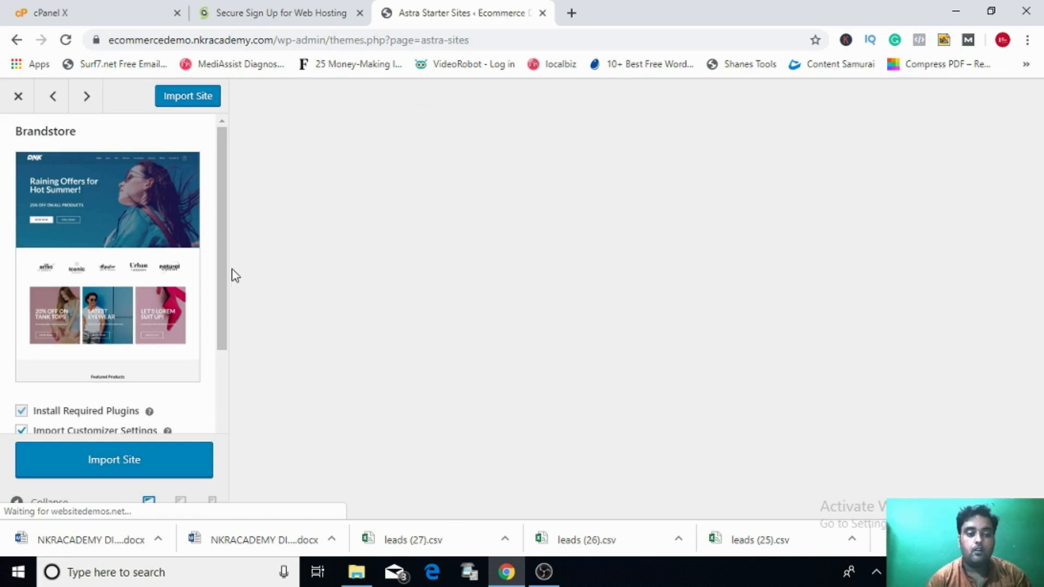
drag(221, 260, 216, 352)
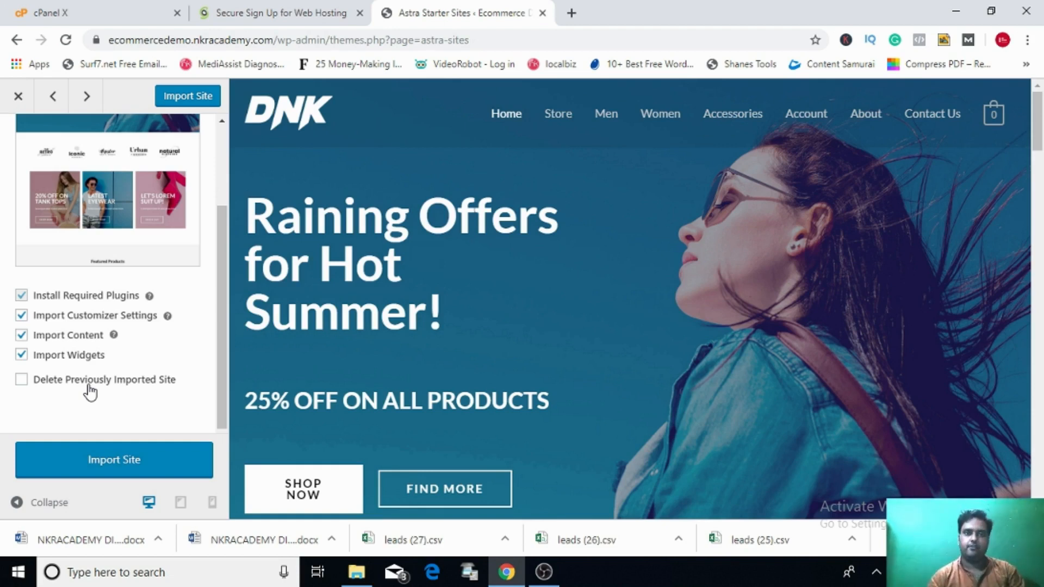
click(99, 467)
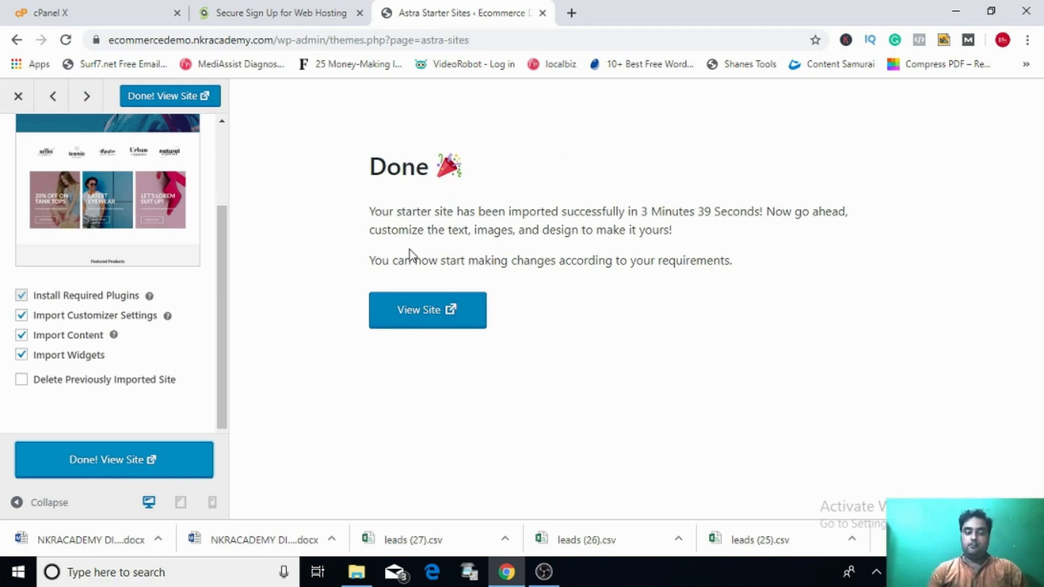
Step: View the imported site's homepage and go from it to the WordPress dashboard
click(429, 321)
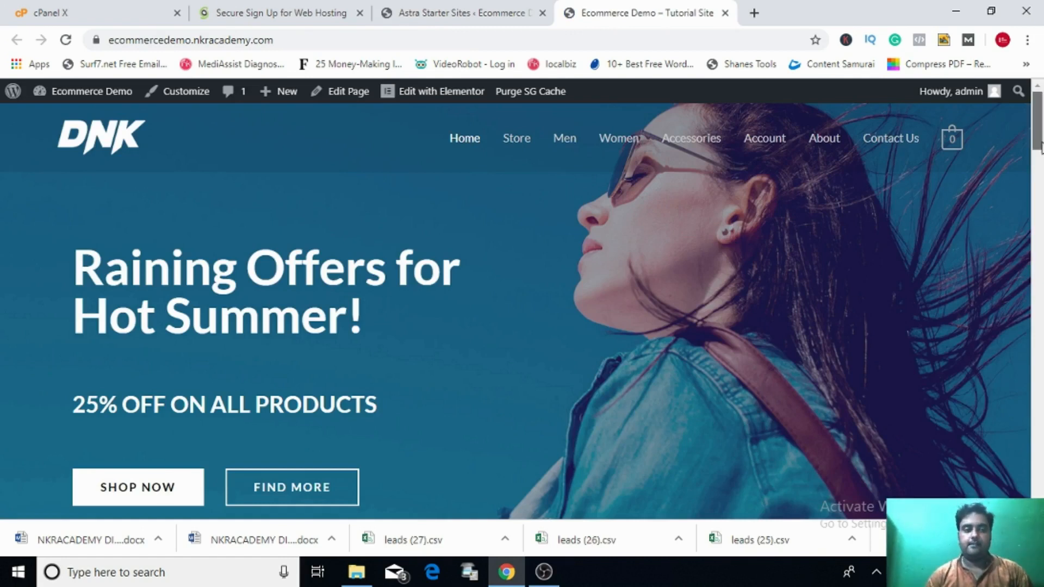
mouse_move(1040, 146)
mouse_down()
mouse_move(1031, 270)
mouse_move(1041, 487)
mouse_move(1041, 141)
mouse_up()
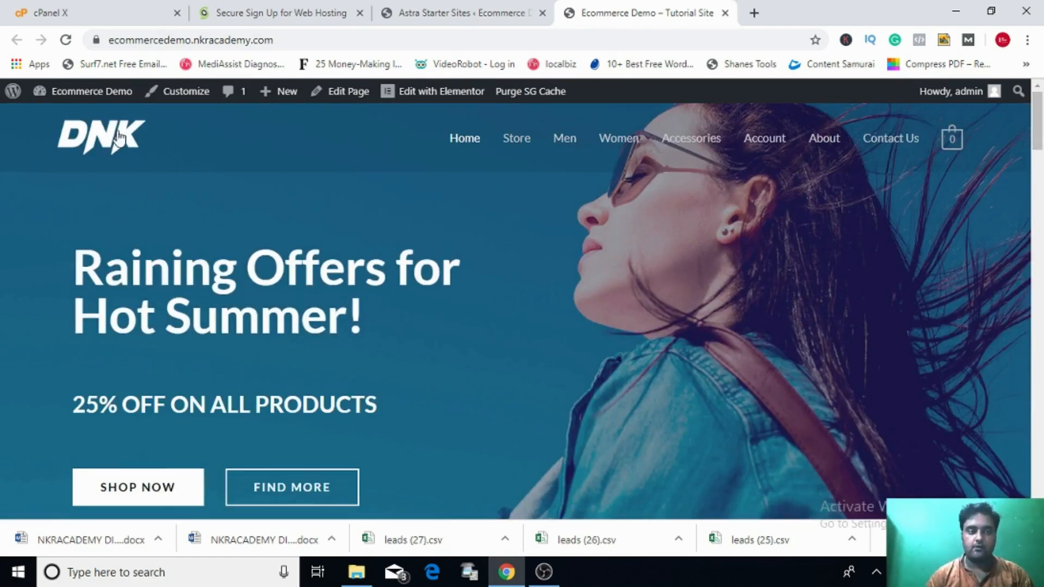
mouse_move(72, 93)
click(61, 124)
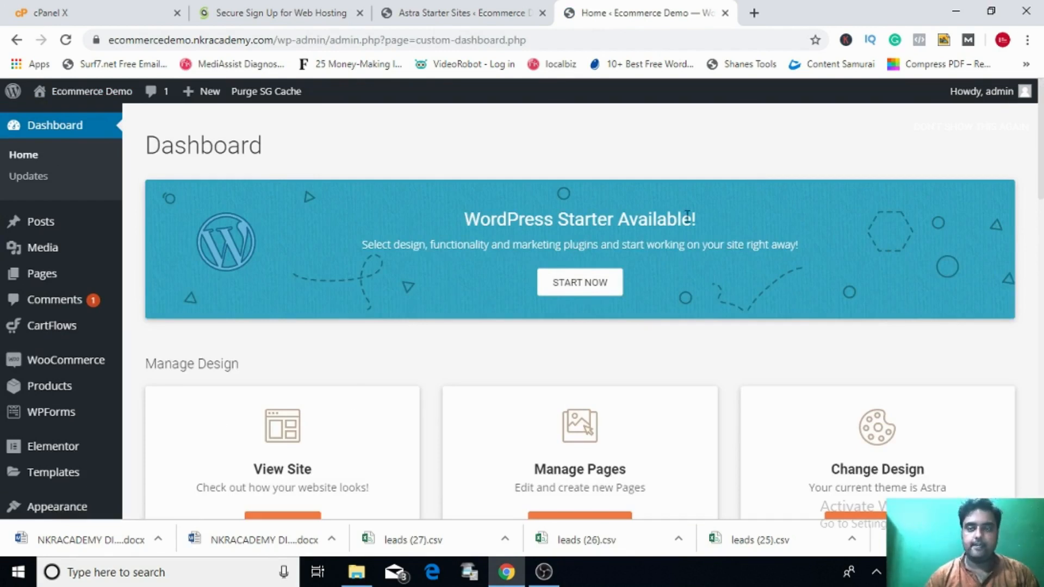
Step: Allow anyone to register under Membership in the WordPress general settings and save the changes
drag(1041, 146, 1041, 333)
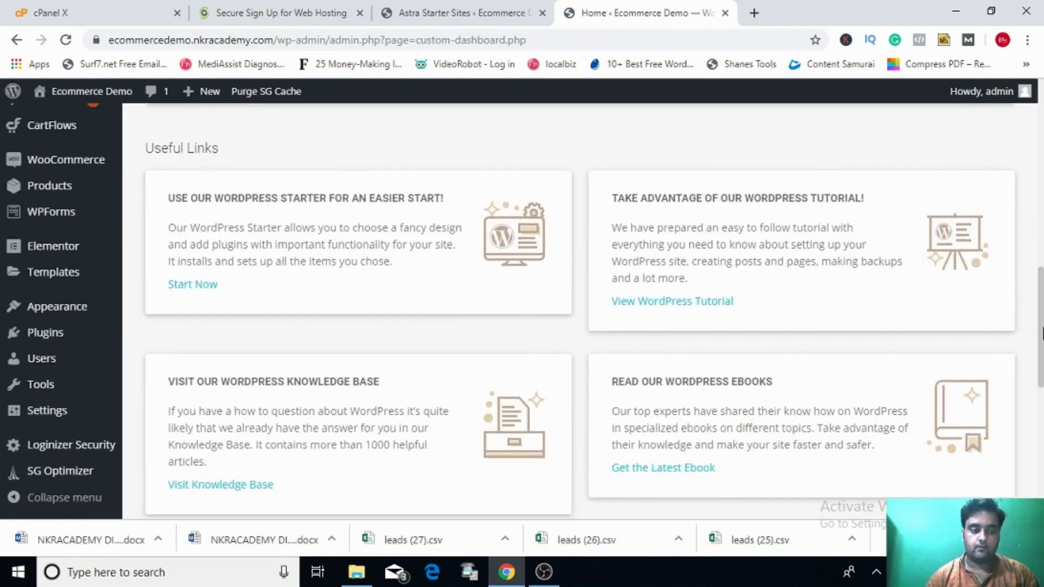
mouse_move(47, 411)
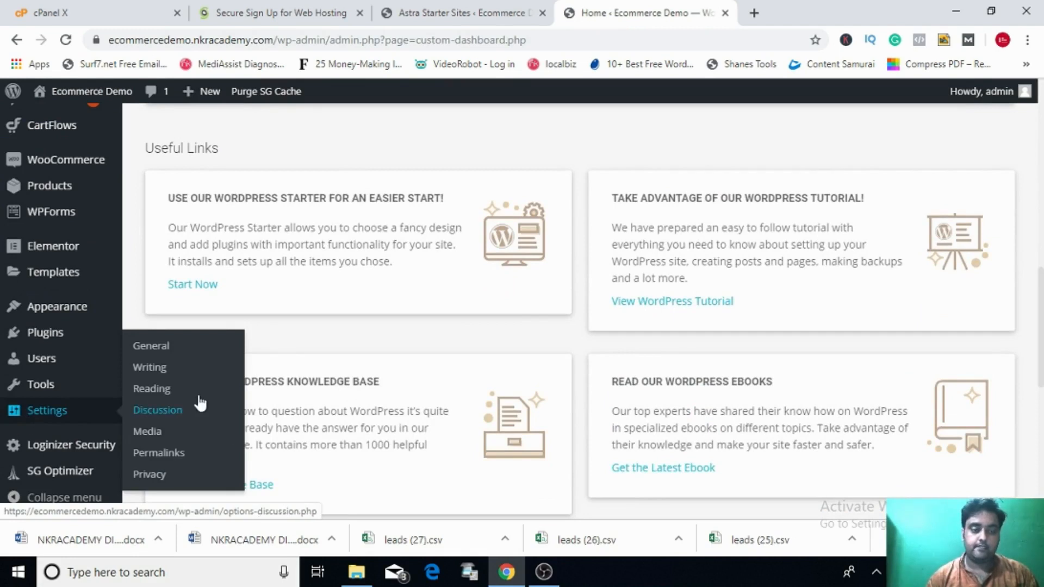
click(150, 349)
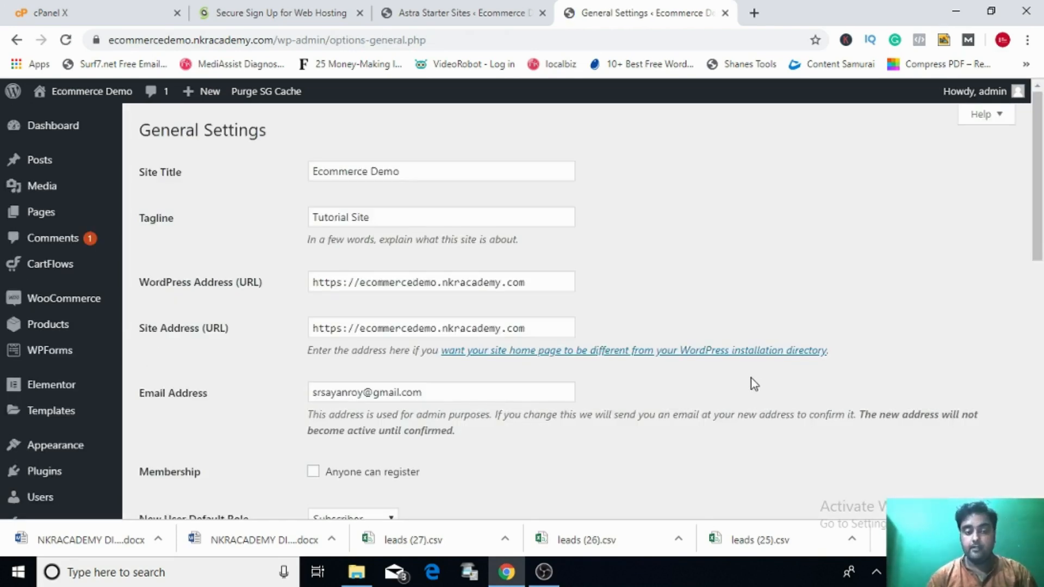
scroll(1039, 218, down, 2)
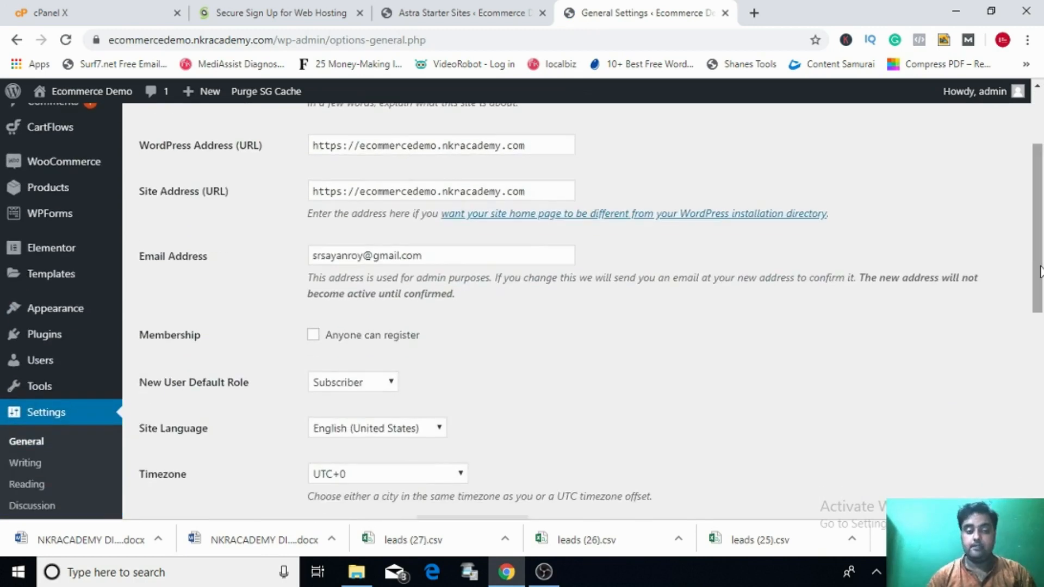
click(314, 335)
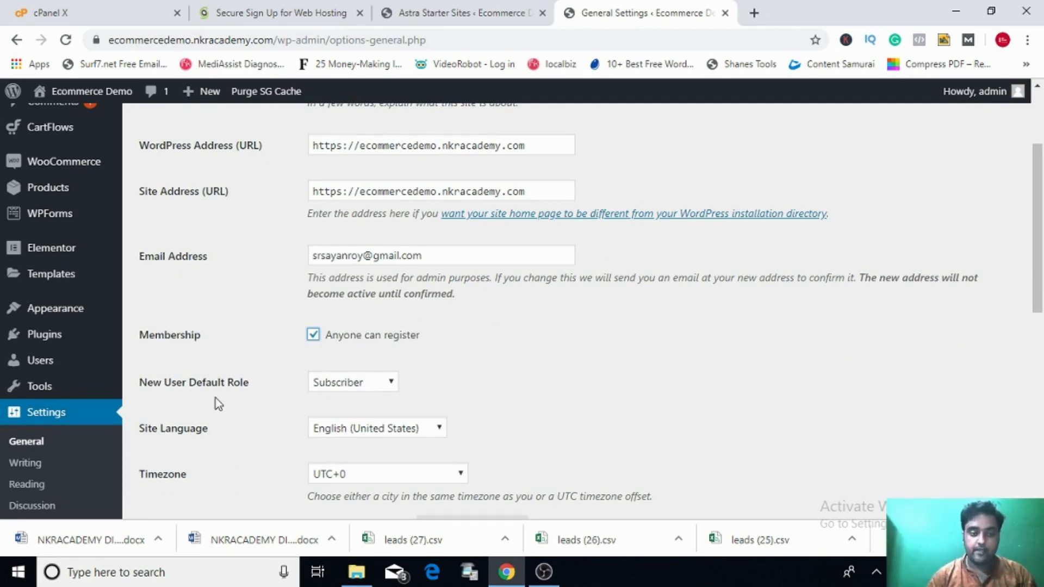
scroll(737, 330, down, 3)
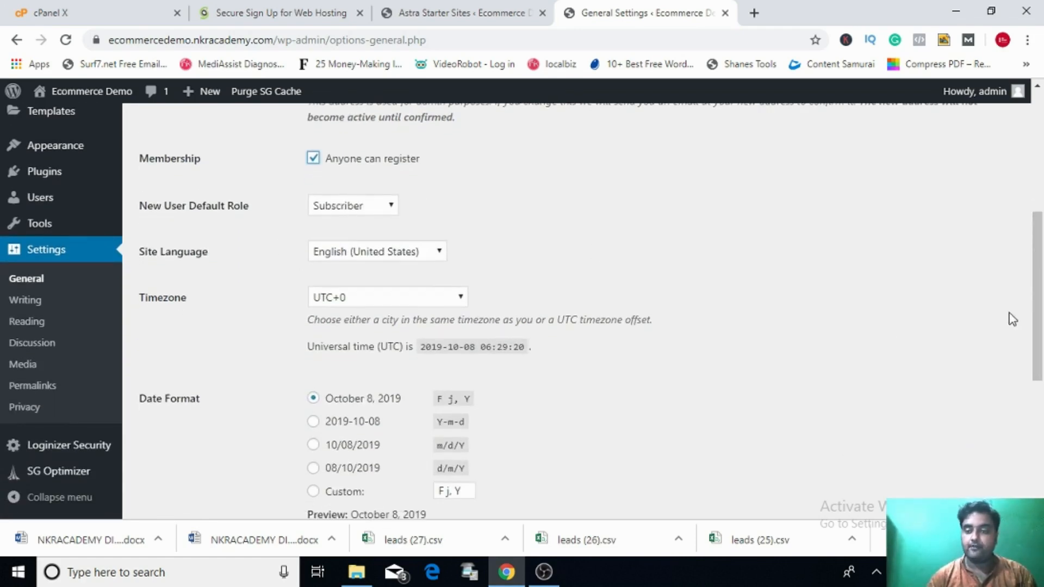
drag(1041, 309, 1041, 436)
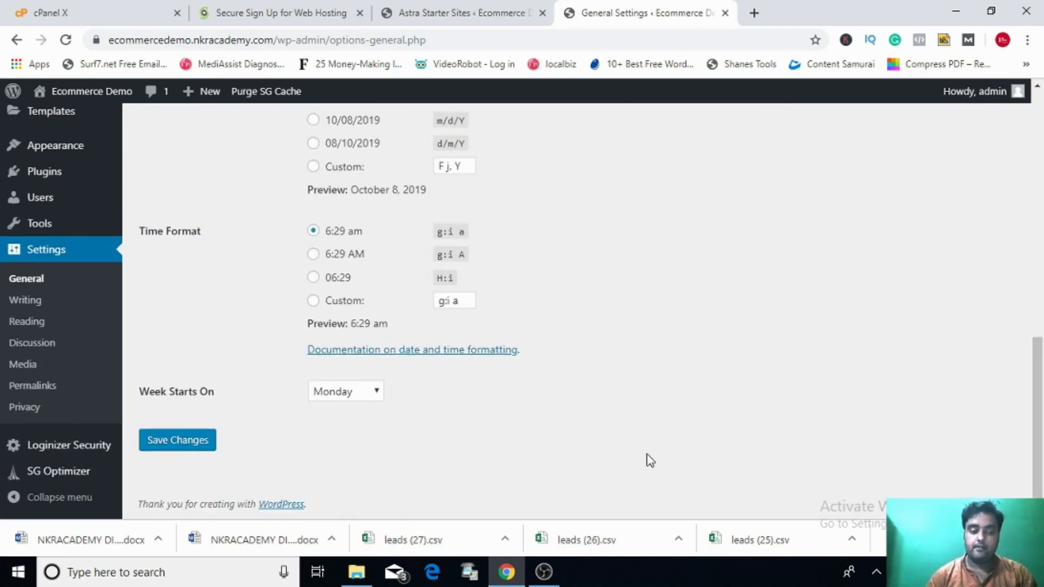
click(205, 447)
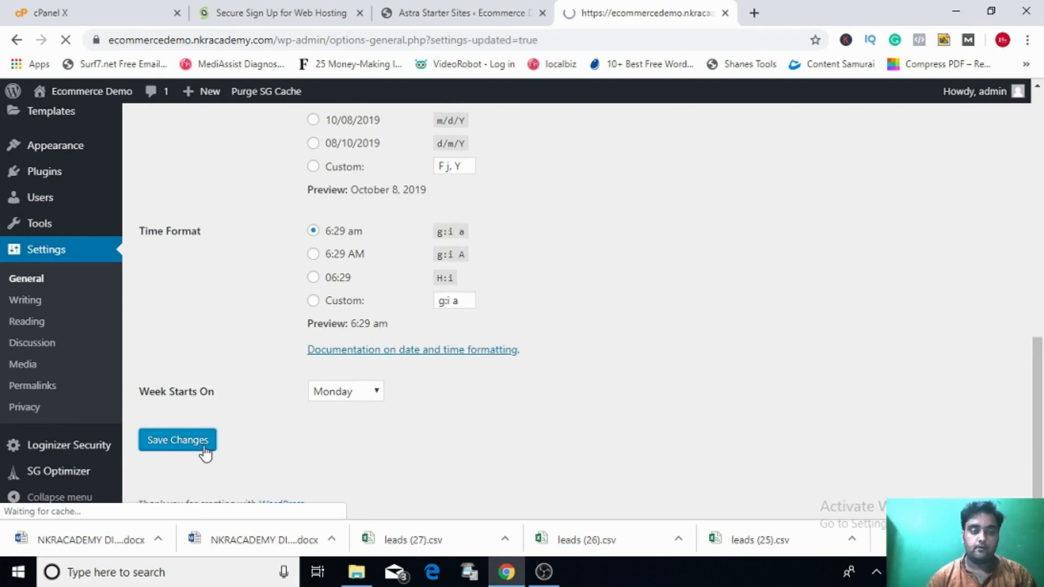
Step: Review the WordPress writing settings and the reading settings for homepage display and search engine visibility
mouse_move(64, 406)
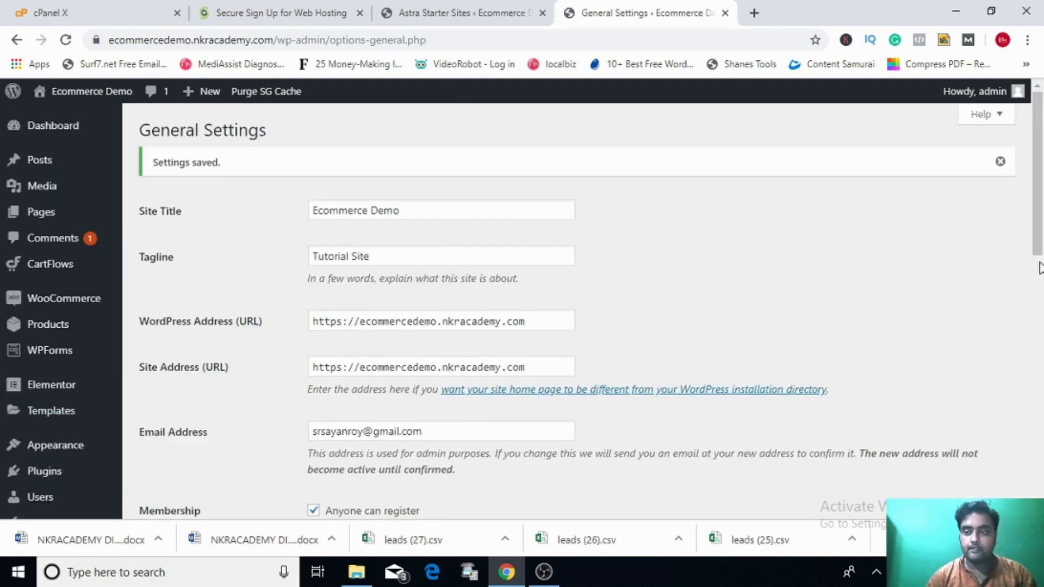
drag(1036, 253, 1034, 348)
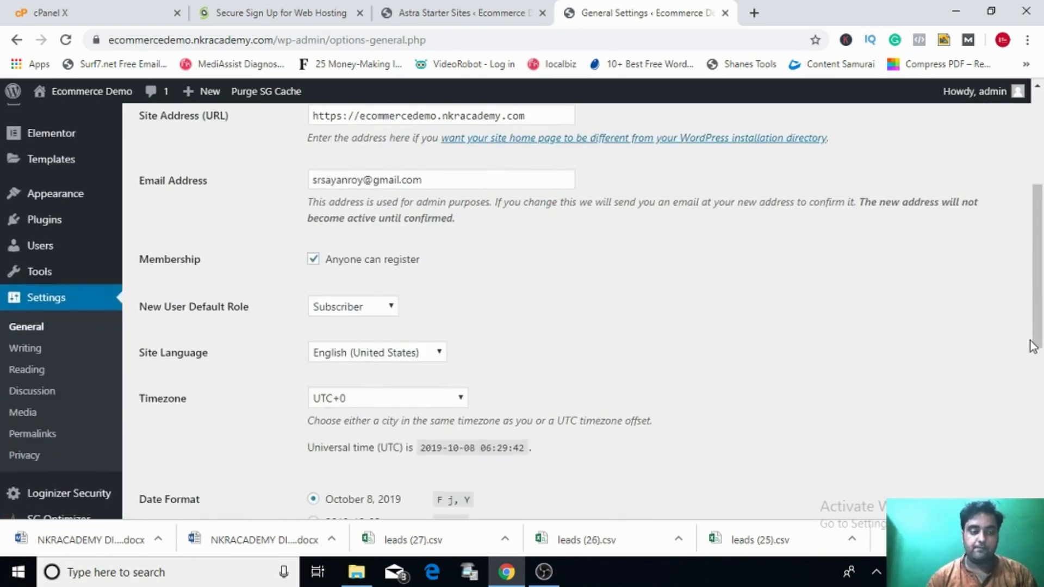
click(25, 351)
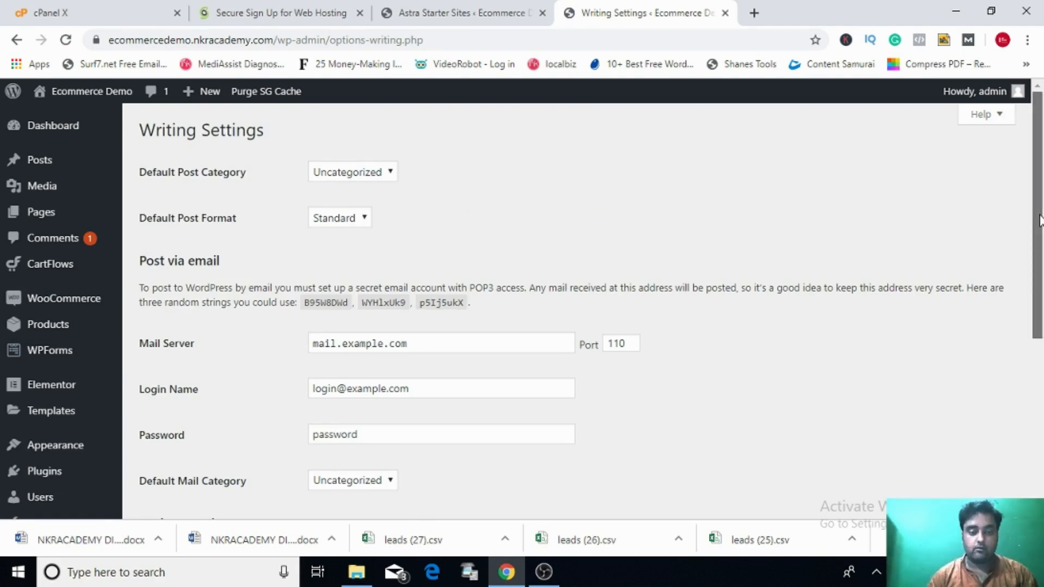
scroll(1039, 220, down, 2)
scroll(1038, 215, up, 2)
drag(1039, 212, 1039, 346)
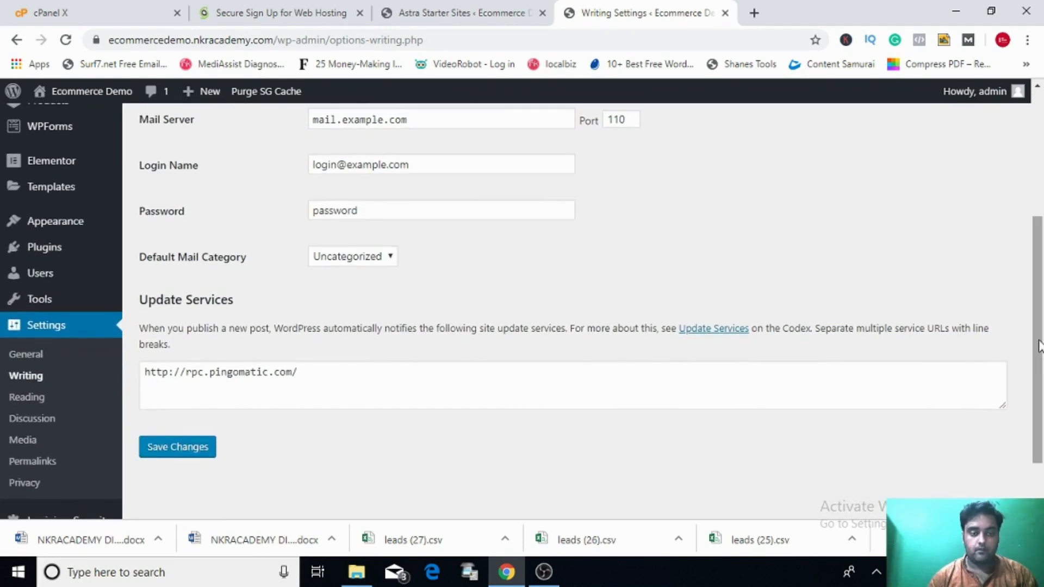
click(23, 401)
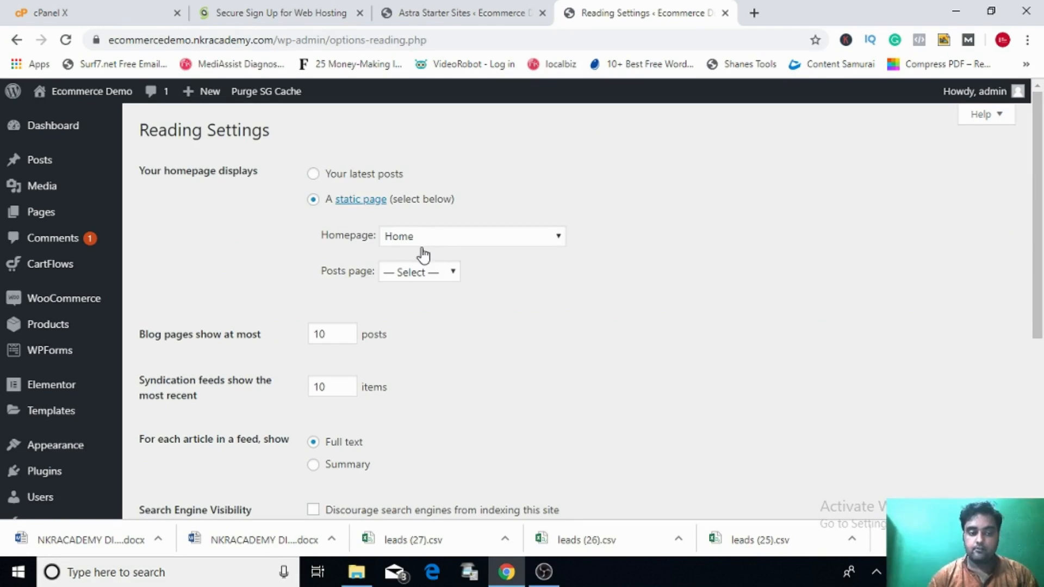
drag(1042, 205, 1041, 347)
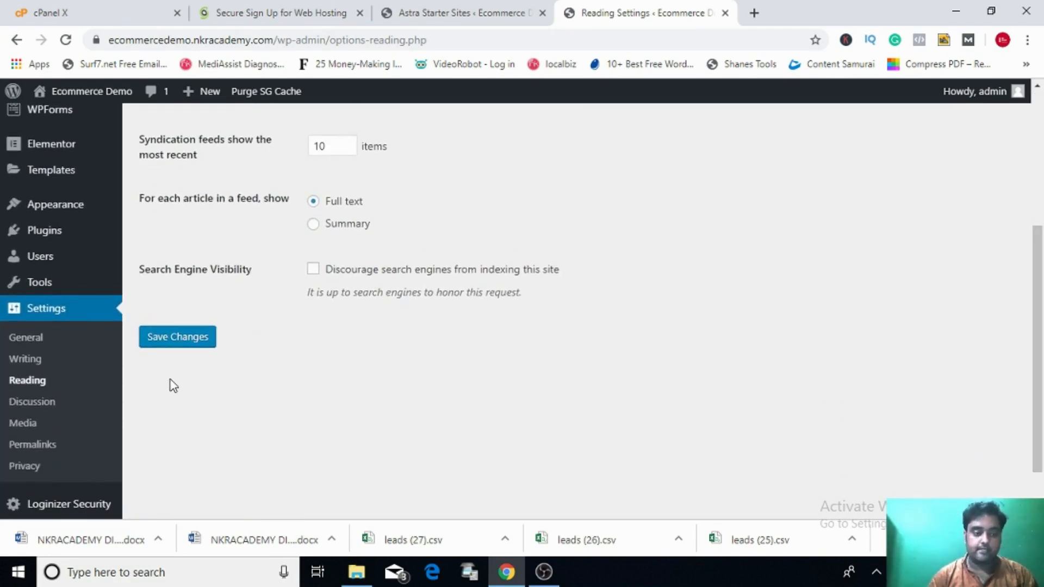
Step: Set the permalink structure to Post name and save the permalink settings
click(43, 446)
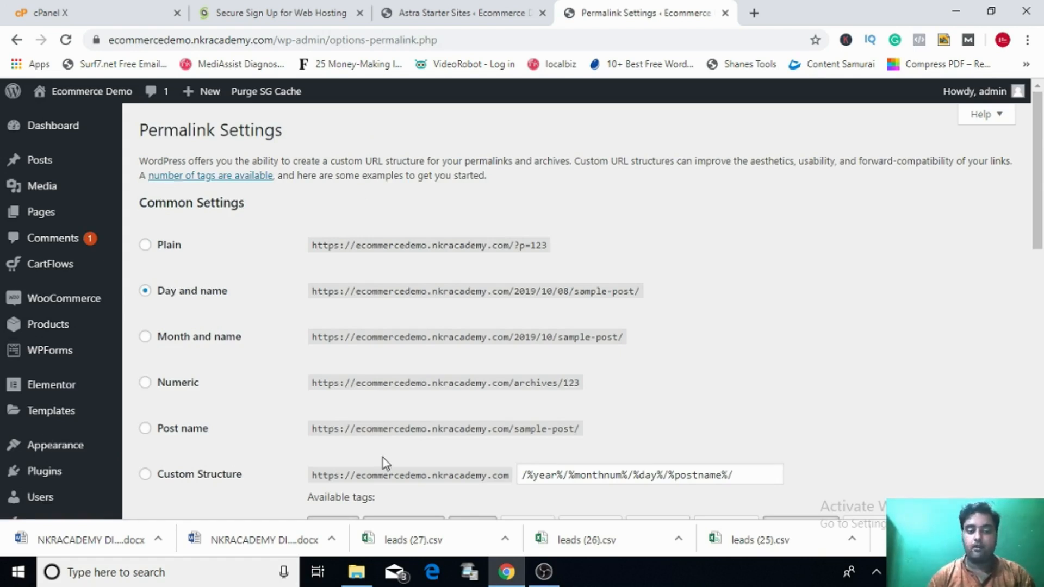
click(146, 430)
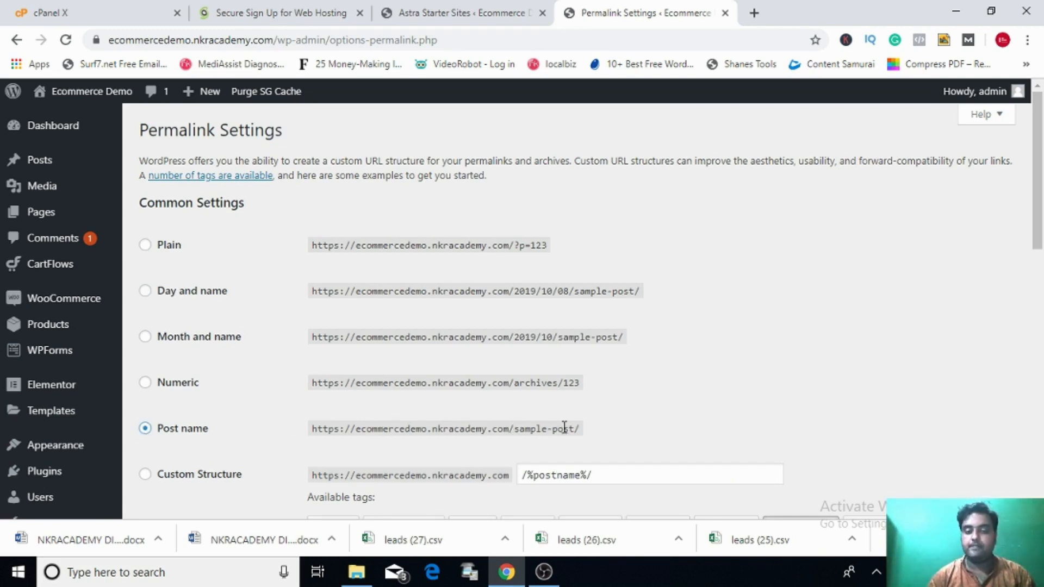
drag(1039, 239, 1040, 495)
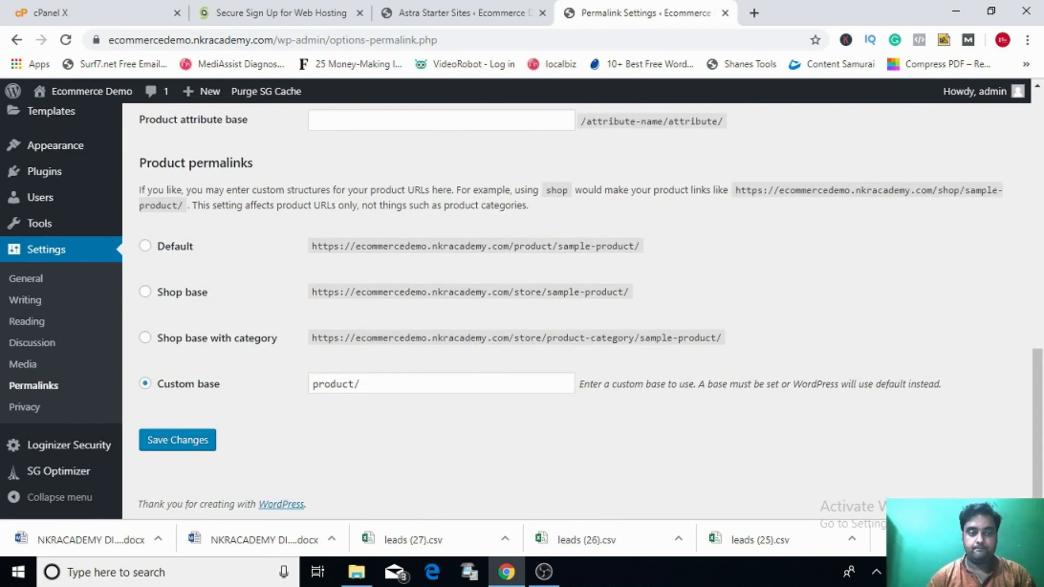
click(185, 448)
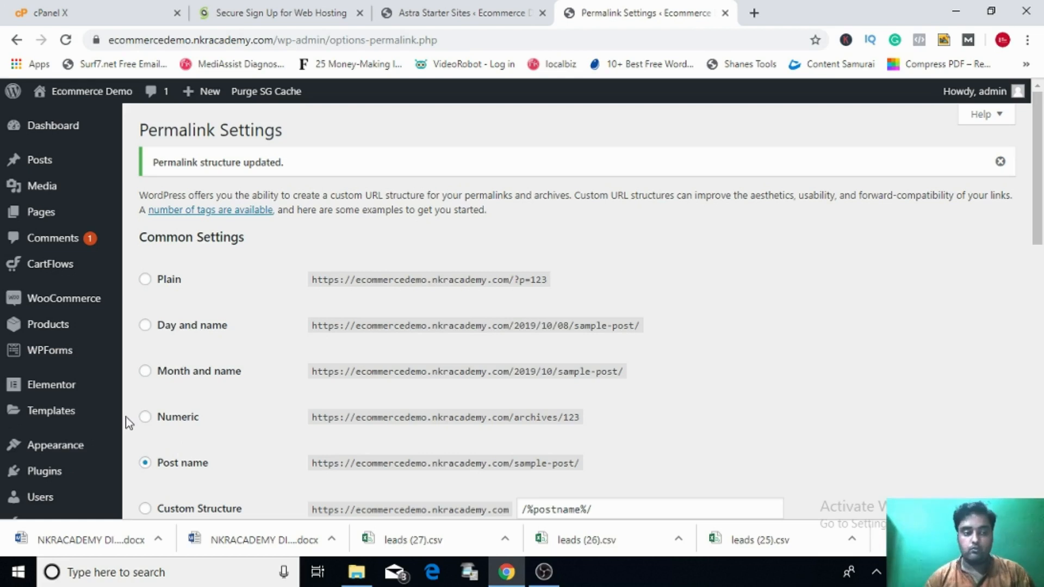
Step: Examine the WooCommerce system status report and the maintenance tools offered on the status page
mouse_move(77, 308)
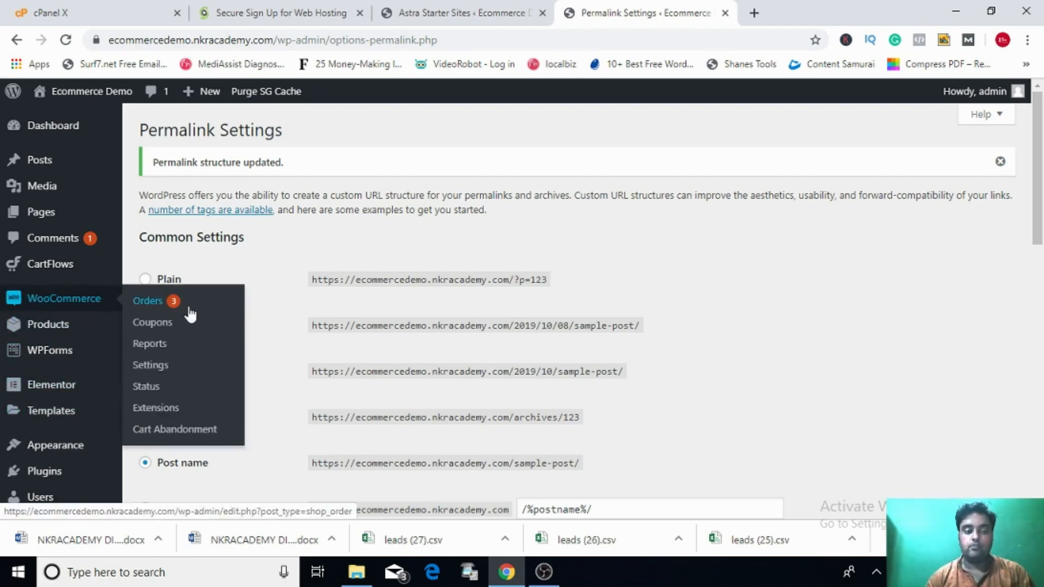
click(146, 388)
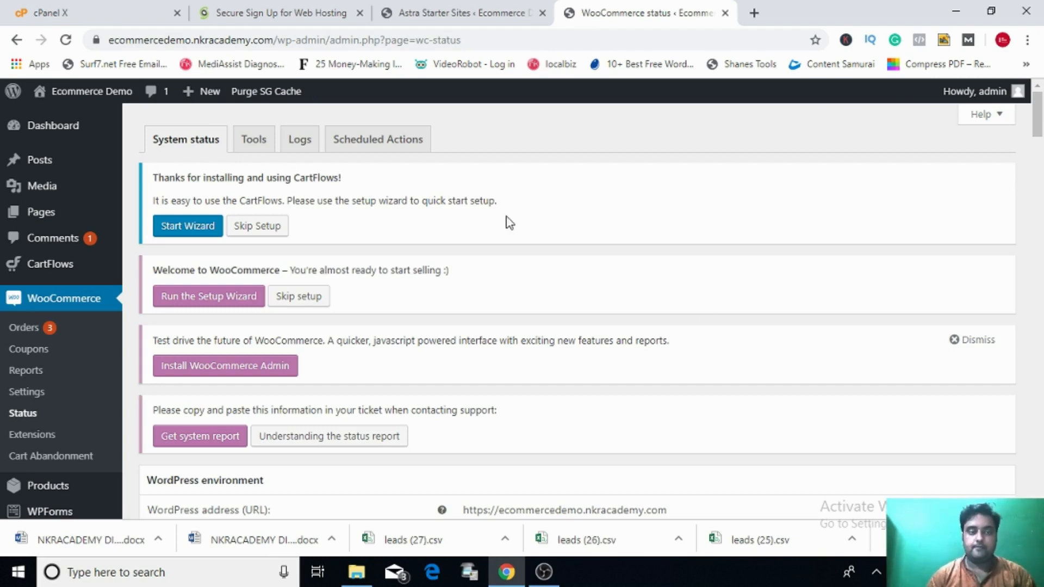
drag(1039, 136, 1040, 462)
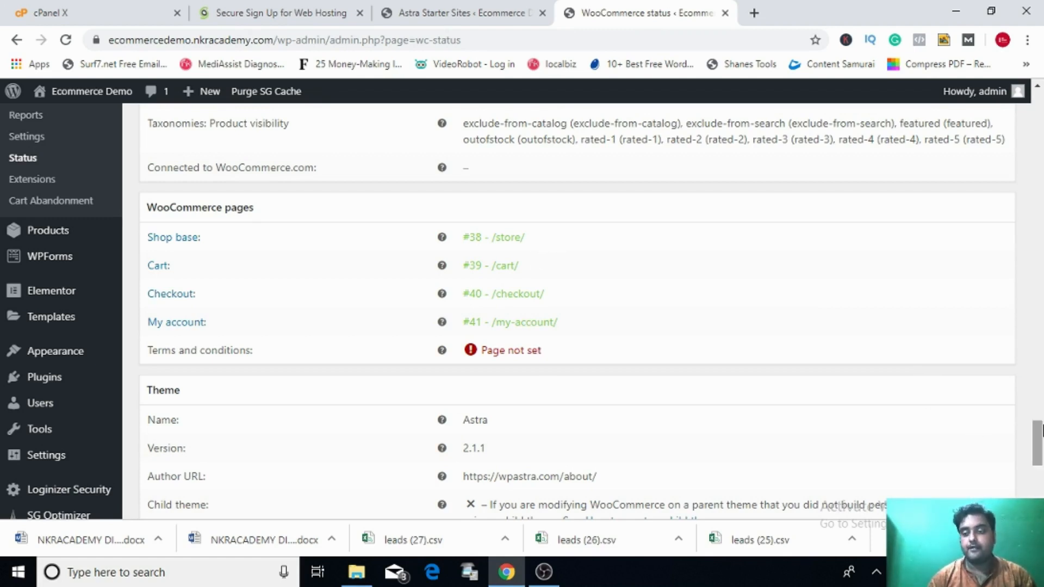
drag(1038, 435, 1035, 106)
mouse_move(1021, 93)
click(251, 142)
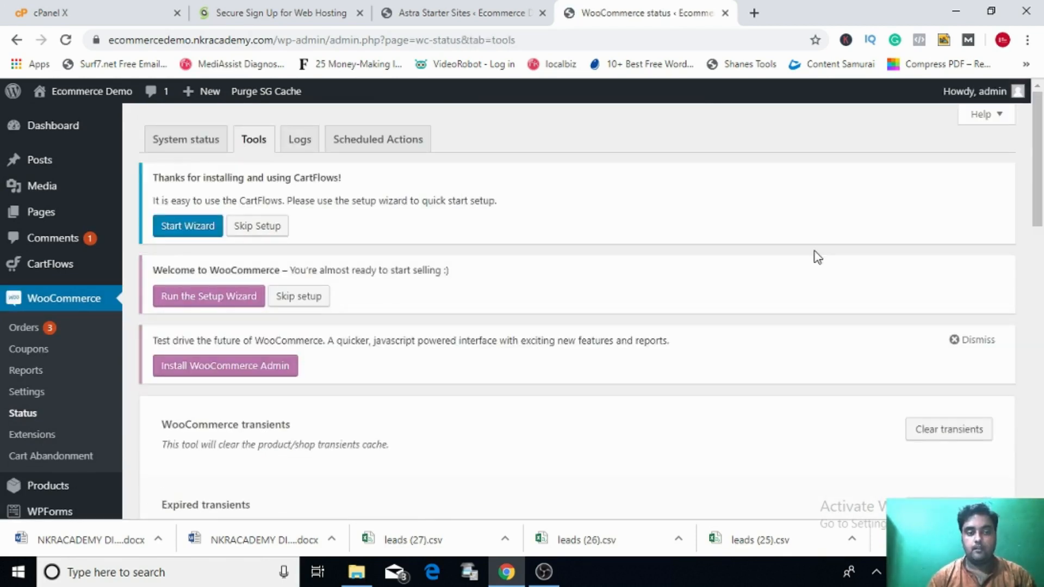
drag(1042, 153, 1042, 400)
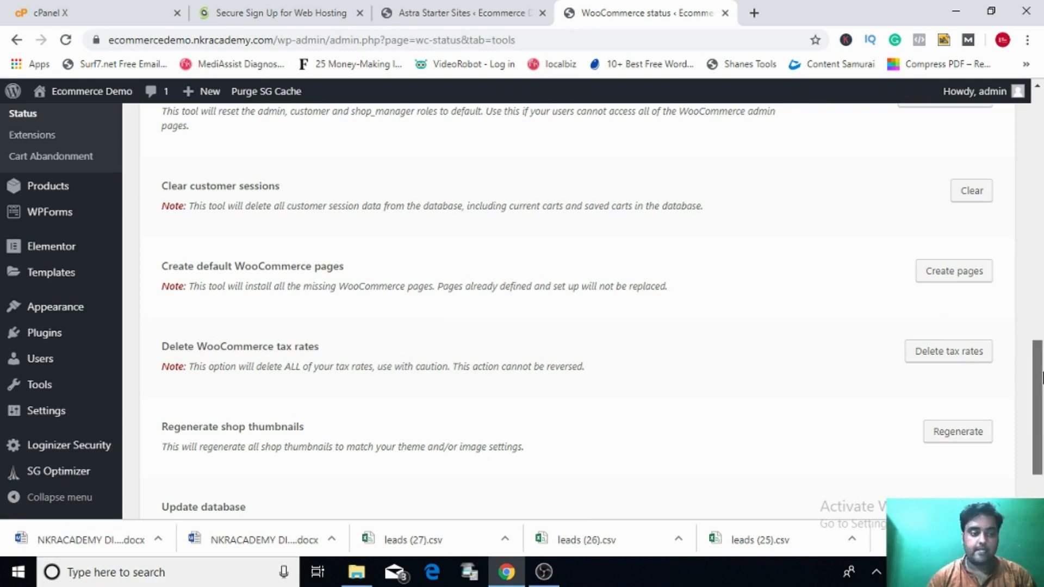
drag(1040, 375, 1039, 329)
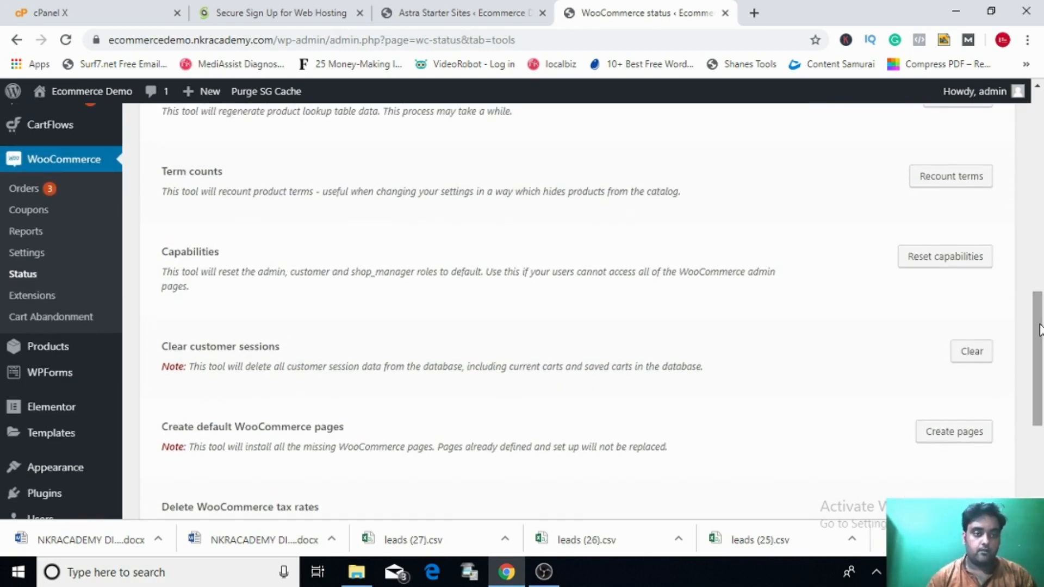
Step: Fill in both store address lines and the city in the WooCommerce general settings
click(36, 252)
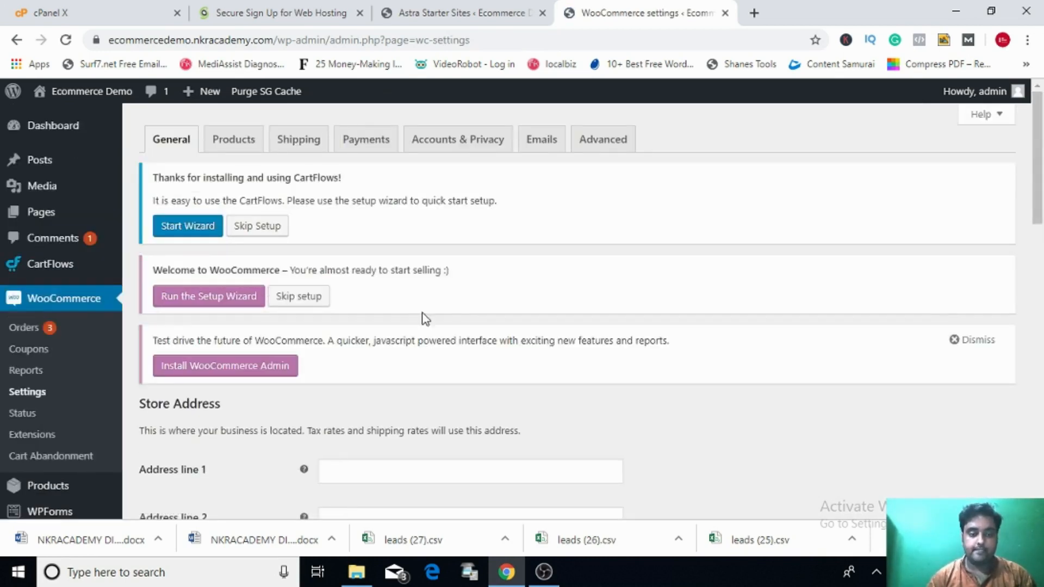
drag(1038, 173, 1041, 252)
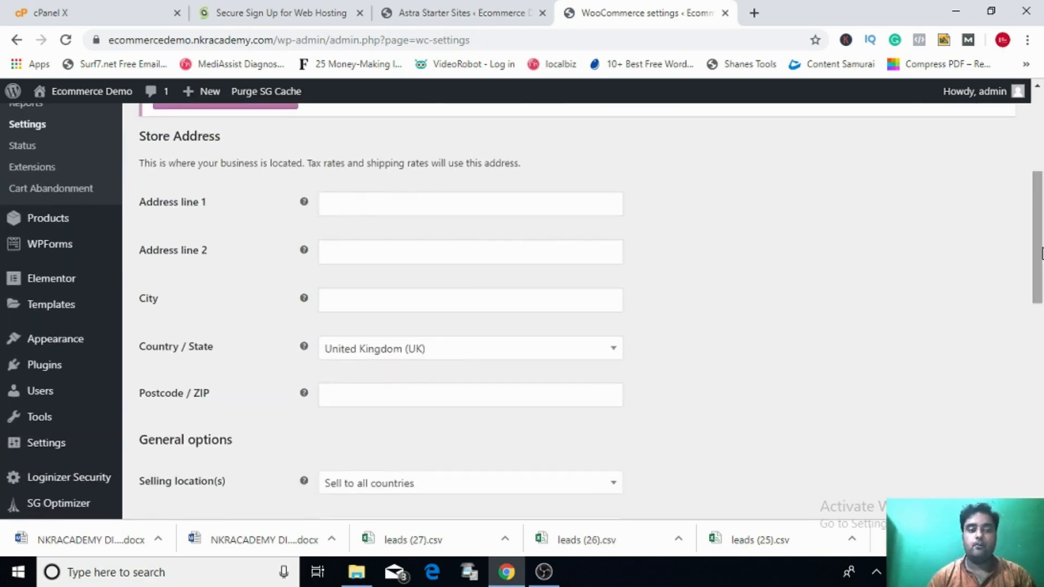
click(369, 204)
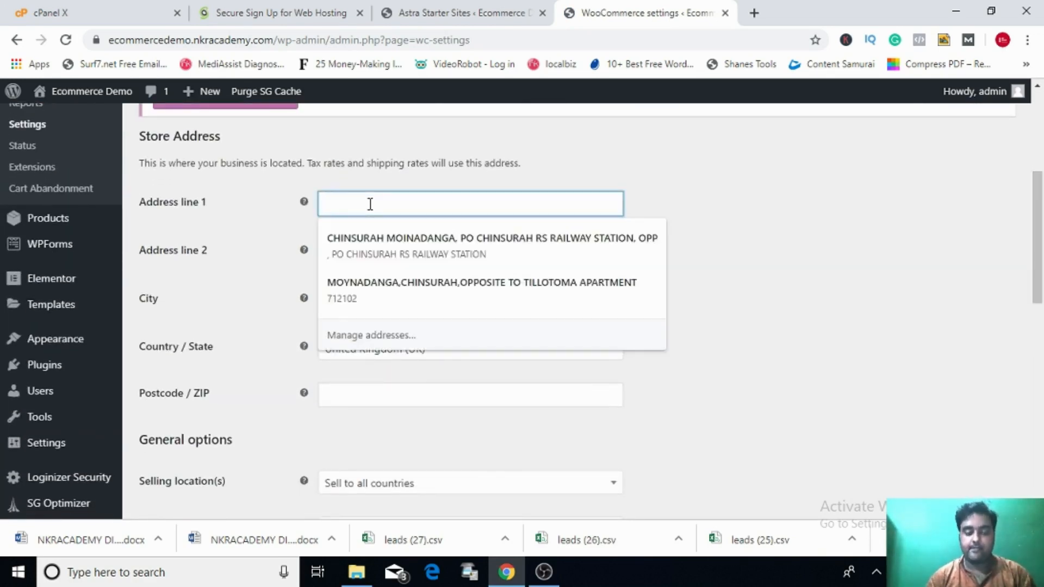
text(Kolkata)
click(366, 244)
text(West Bengal)
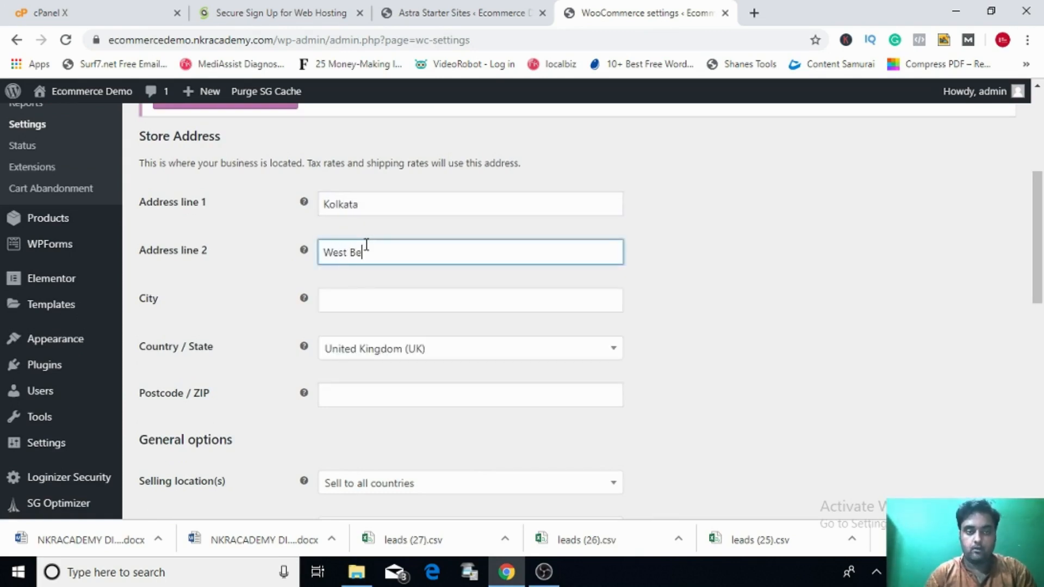
click(371, 306)
text(Kolkata)
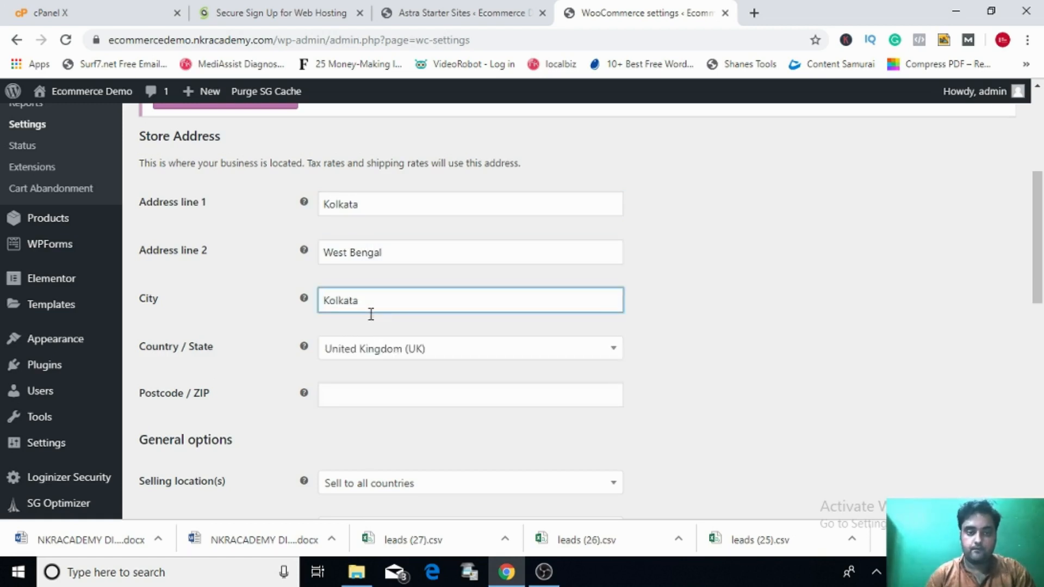
Step: Set the store's Country / State to India — West Bengal and enter the store's postcode
click(381, 354)
text(in)
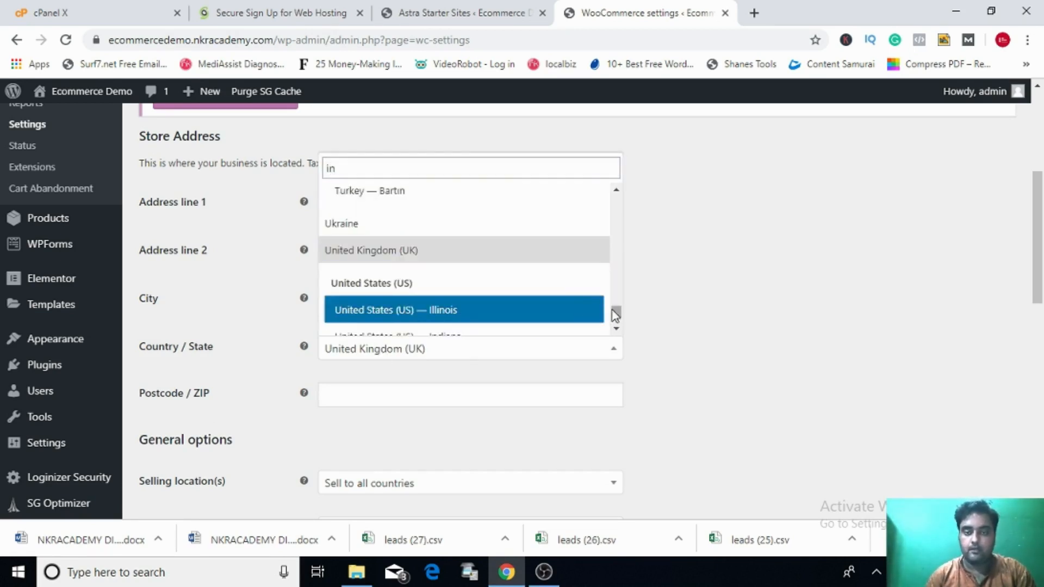
scroll(615, 330, down, 5)
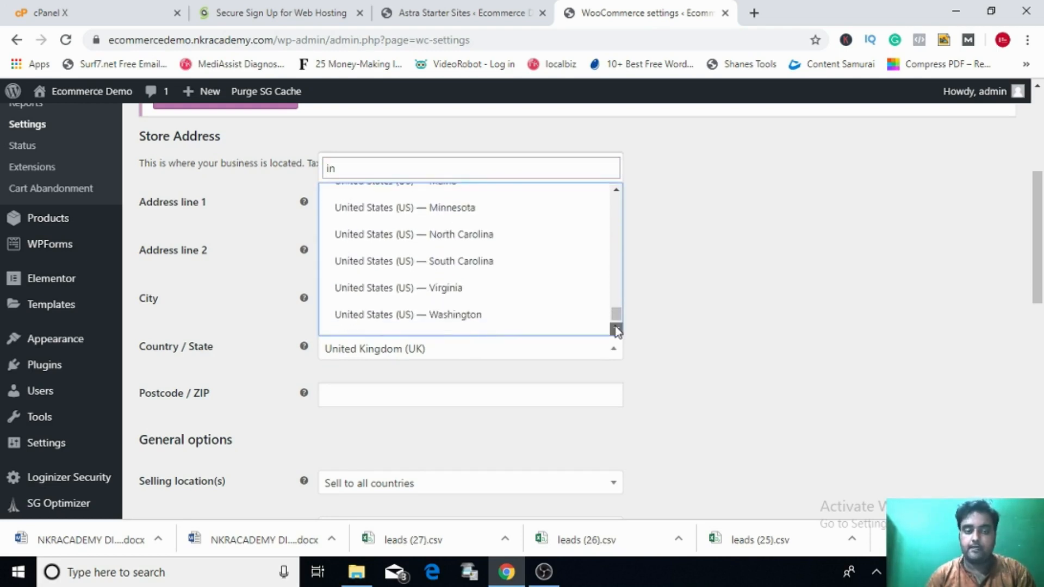
drag(616, 318, 616, 240)
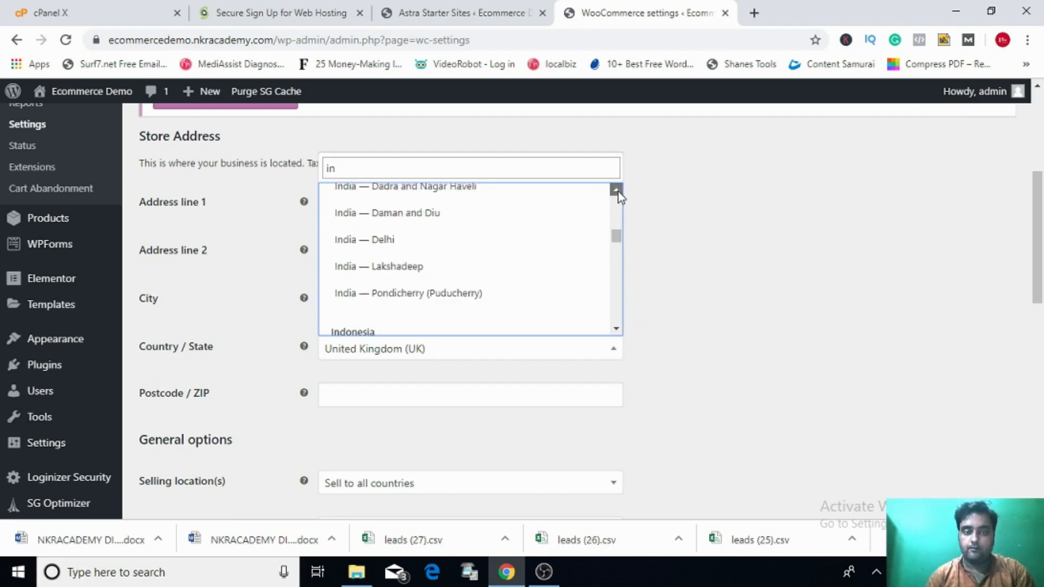
click(618, 192)
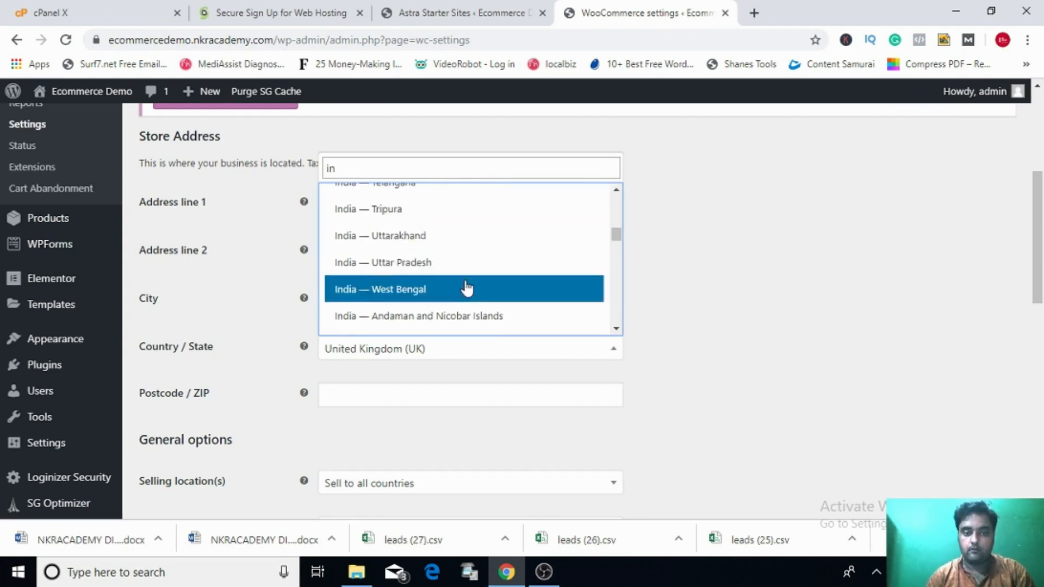
click(467, 286)
click(409, 400)
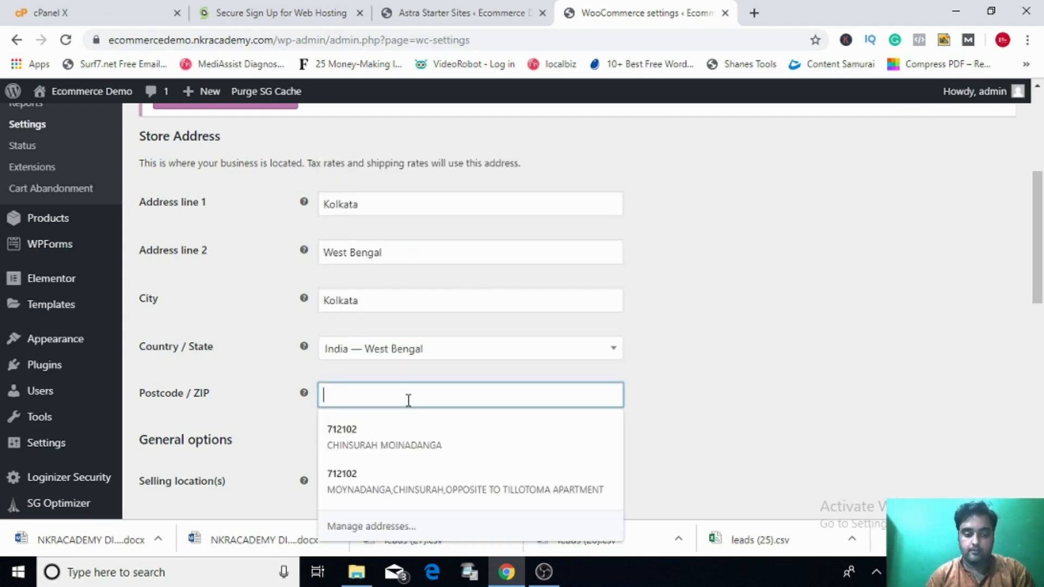
text(700091)
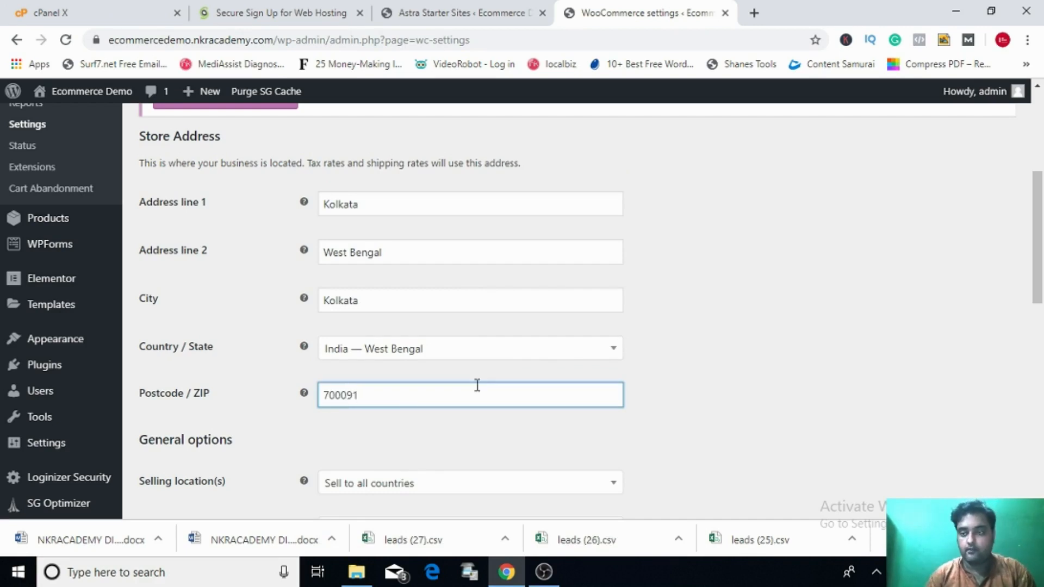
Step: Keep selling to all countries, and restrict the shipping locations to specific countries only, choosing India
scroll(865, 260, down, 5)
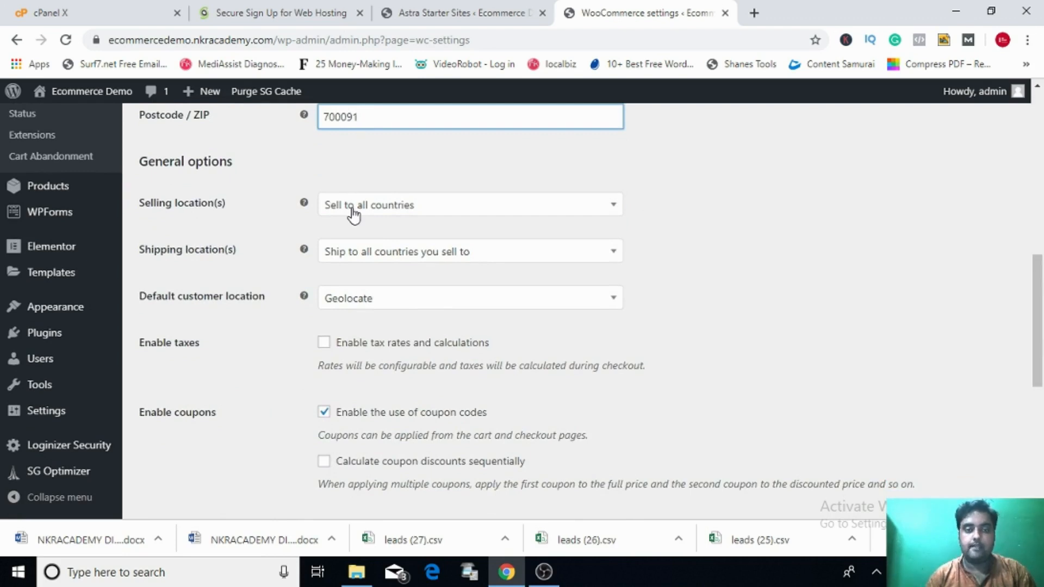
click(420, 217)
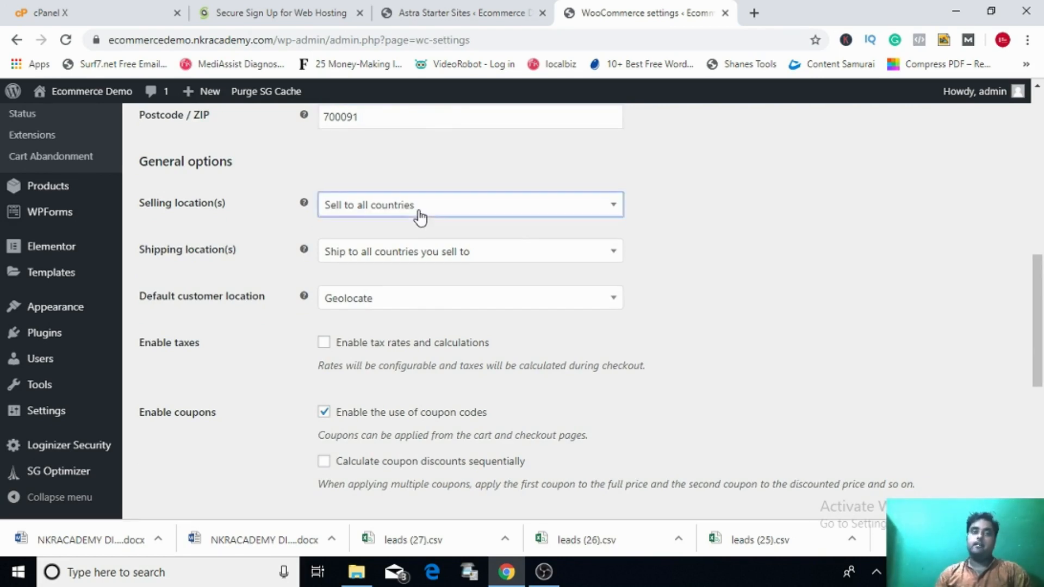
click(421, 217)
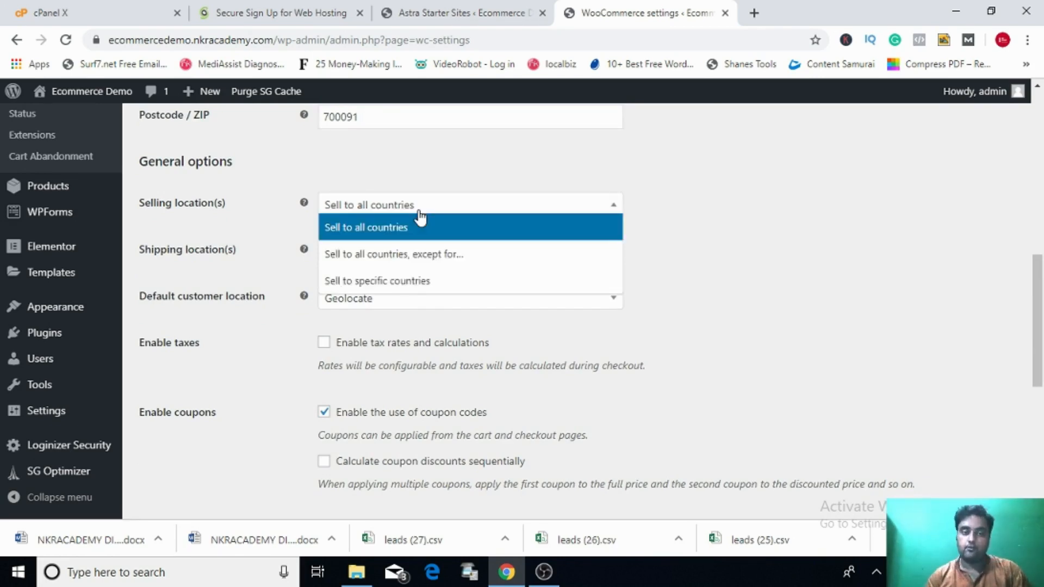
click(699, 216)
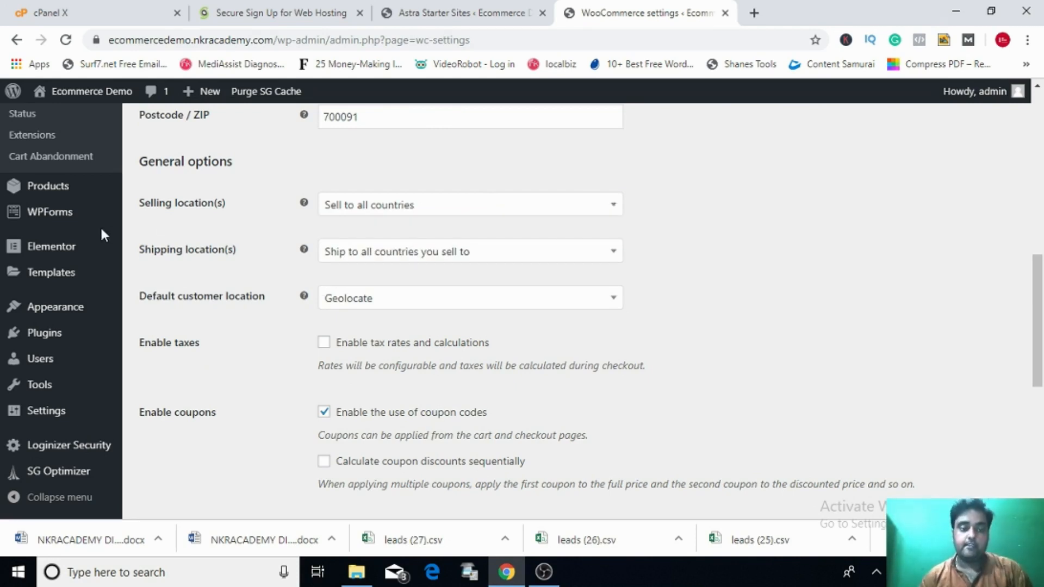
click(390, 262)
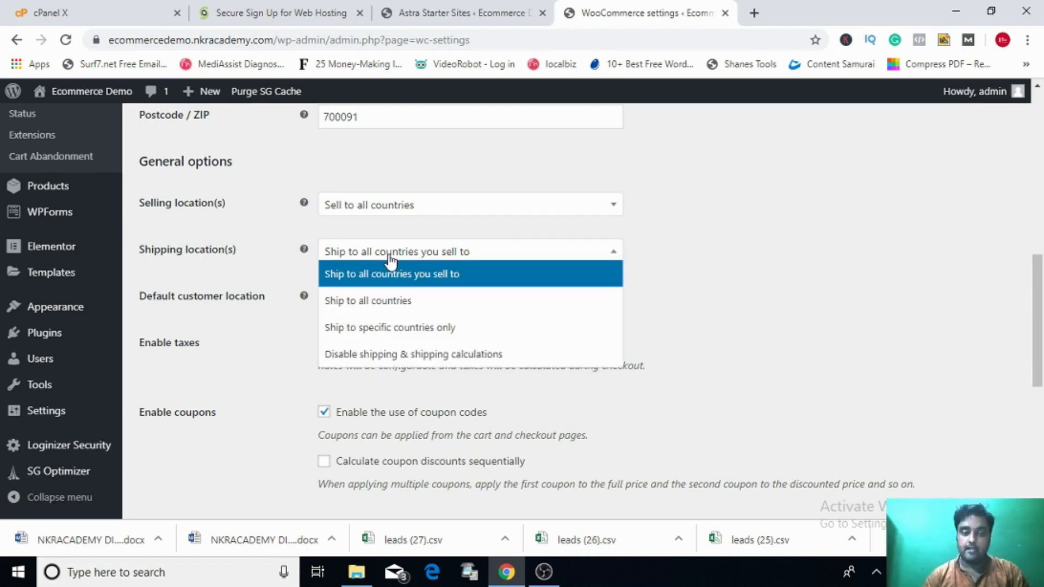
click(401, 329)
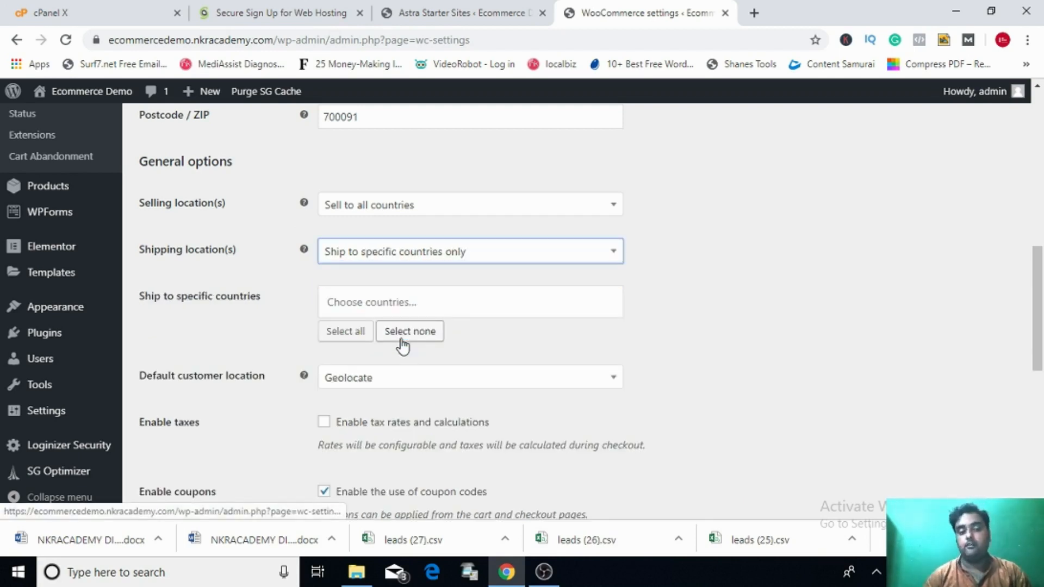
click(383, 302)
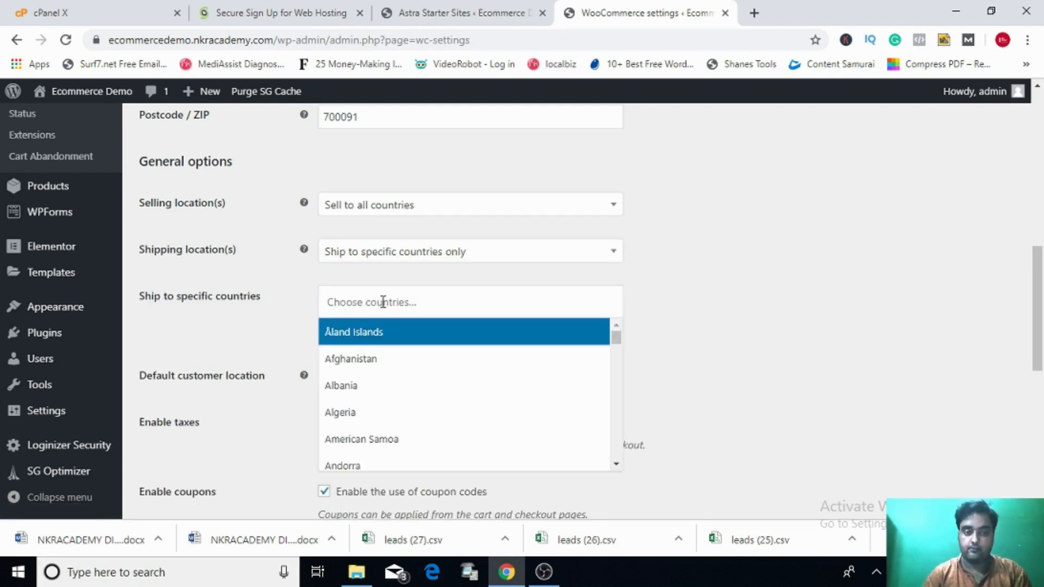
text(indi)
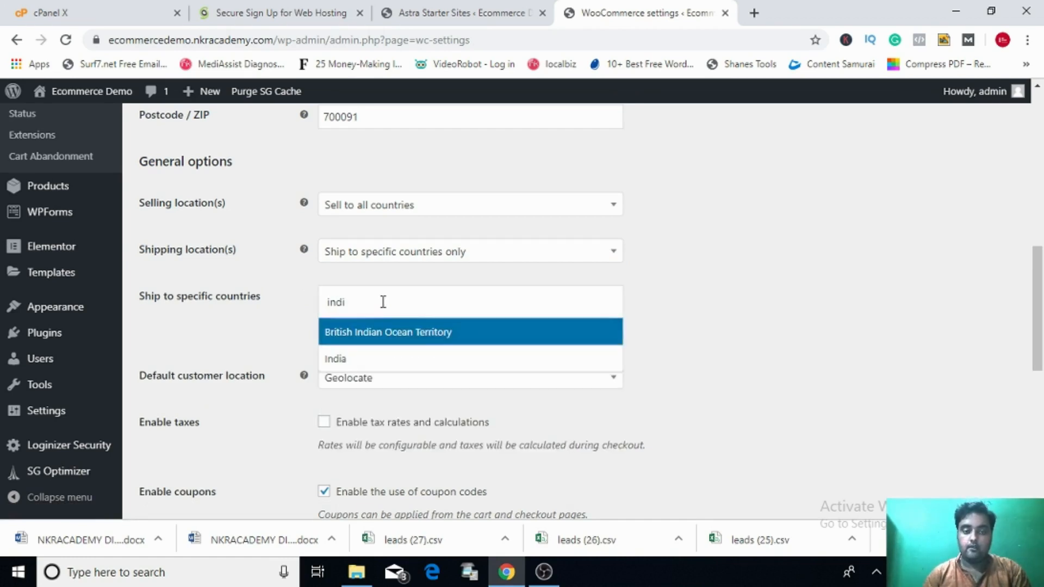
click(346, 359)
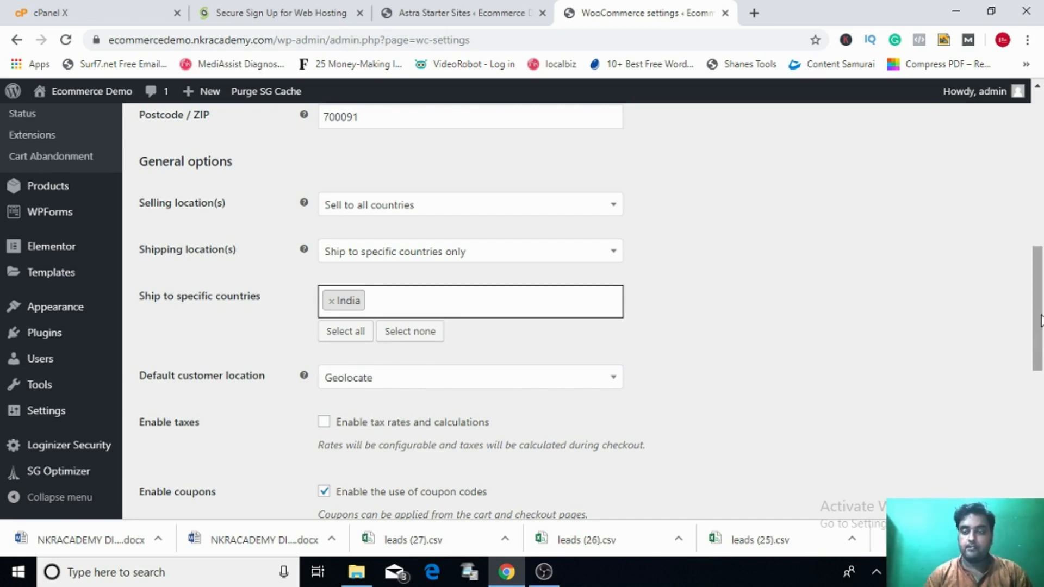
Step: Keep Geolocate as the default customer location and enable tax rates and calculations
drag(1041, 321, 1041, 374)
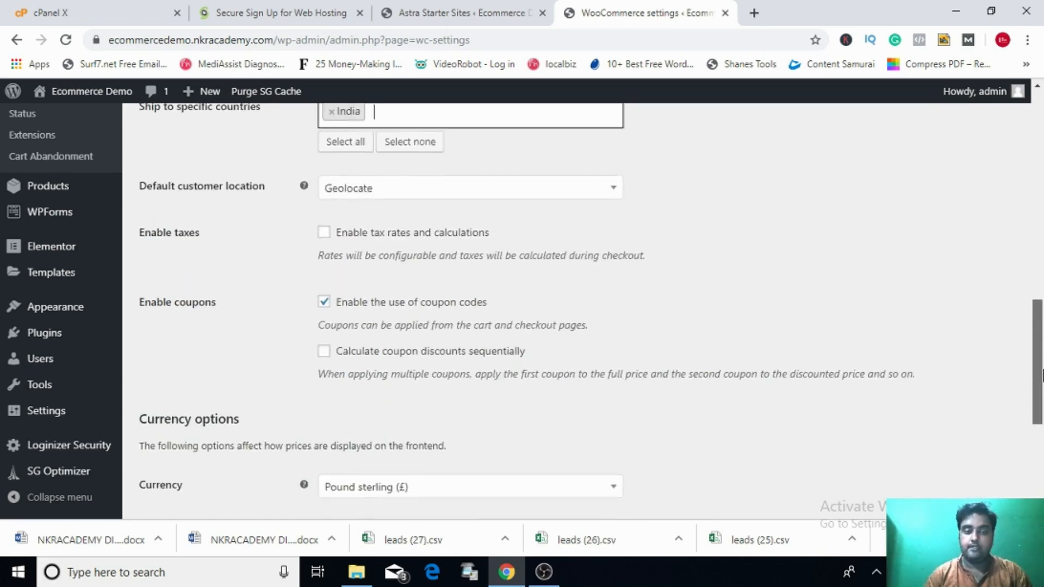
click(599, 194)
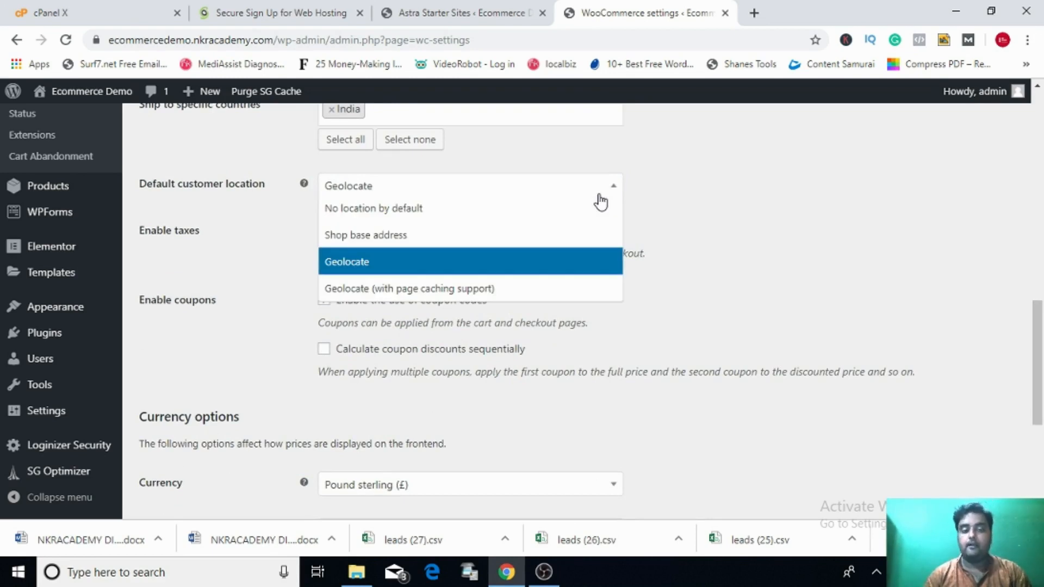
click(686, 218)
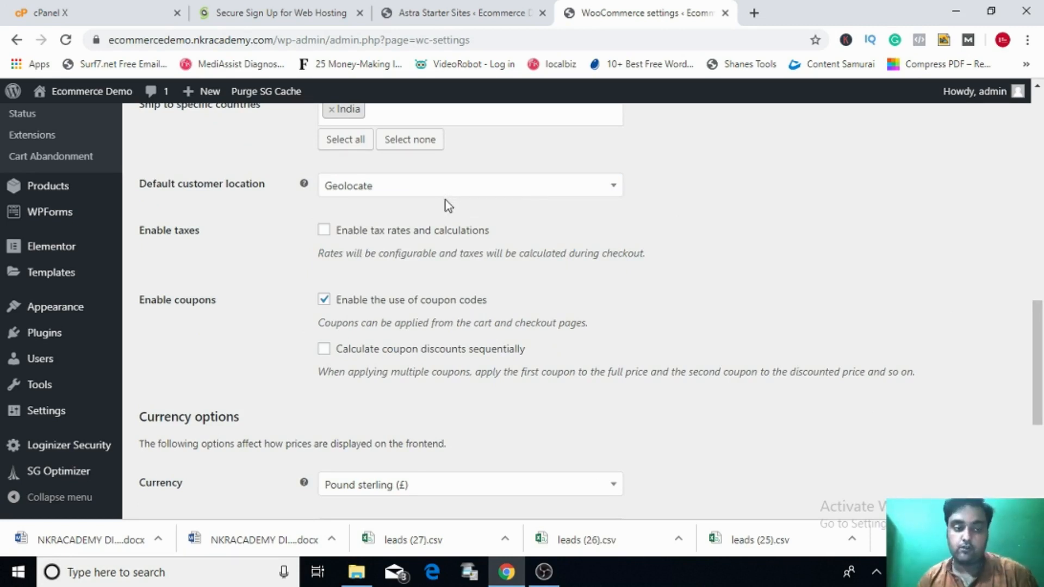
click(324, 230)
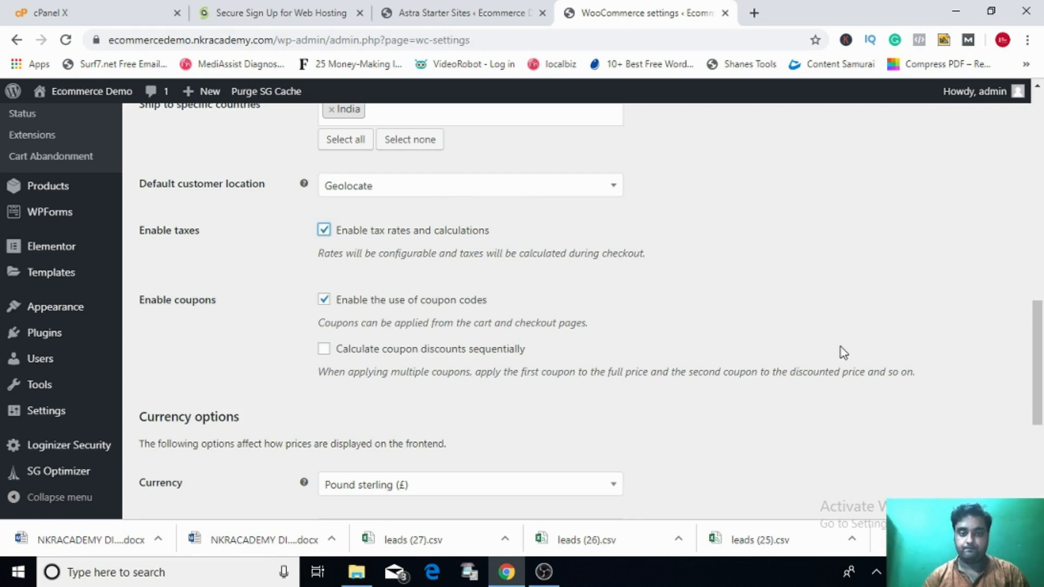
Step: Set the store currency to Indian rupee (₹) and save the WooCommerce general settings
drag(1040, 359, 1039, 379)
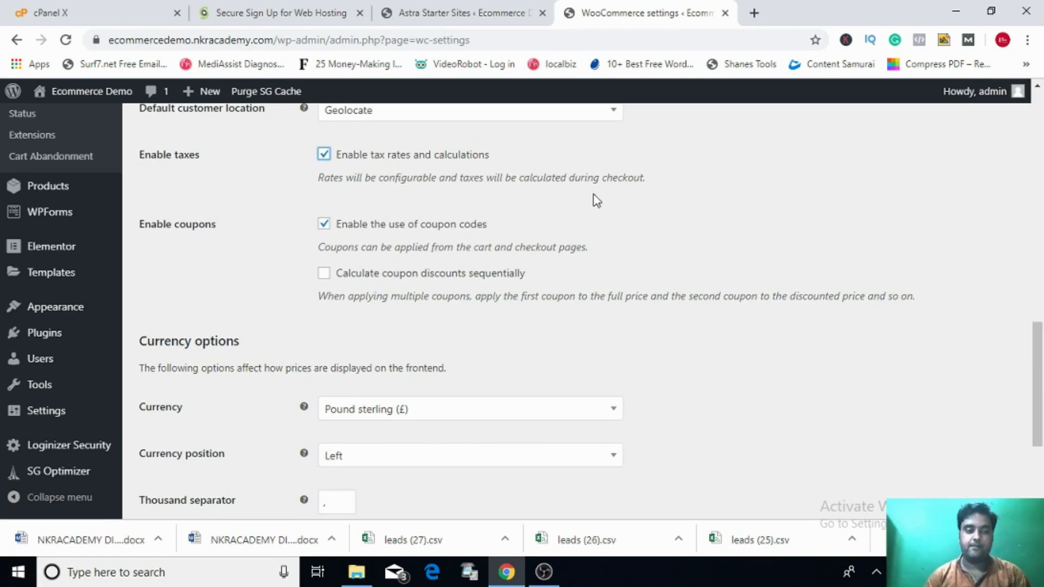
drag(1041, 437, 1041, 483)
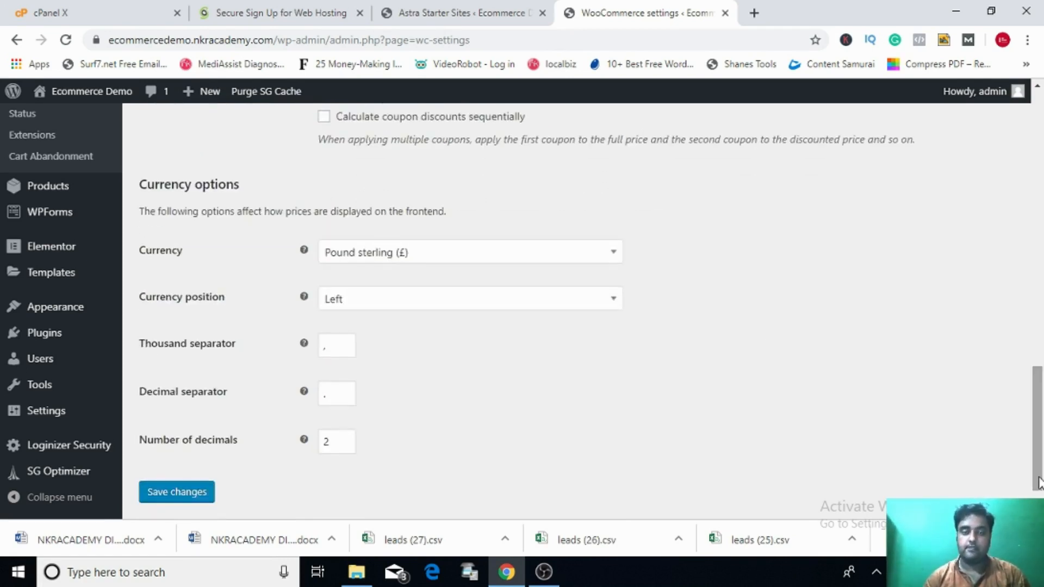
click(610, 254)
text(inr)
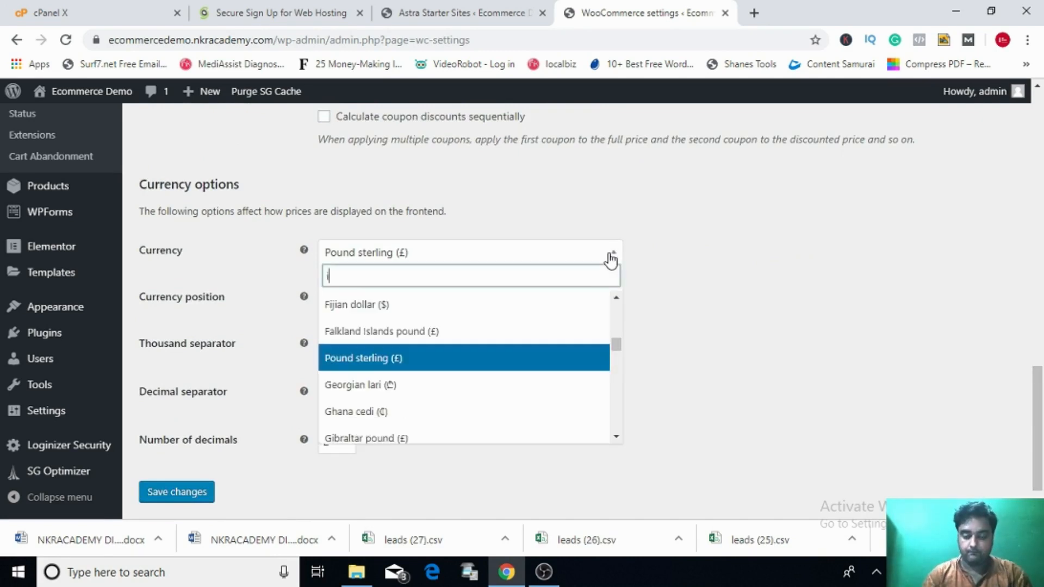
key(BackSpace)
key(BackSpace)
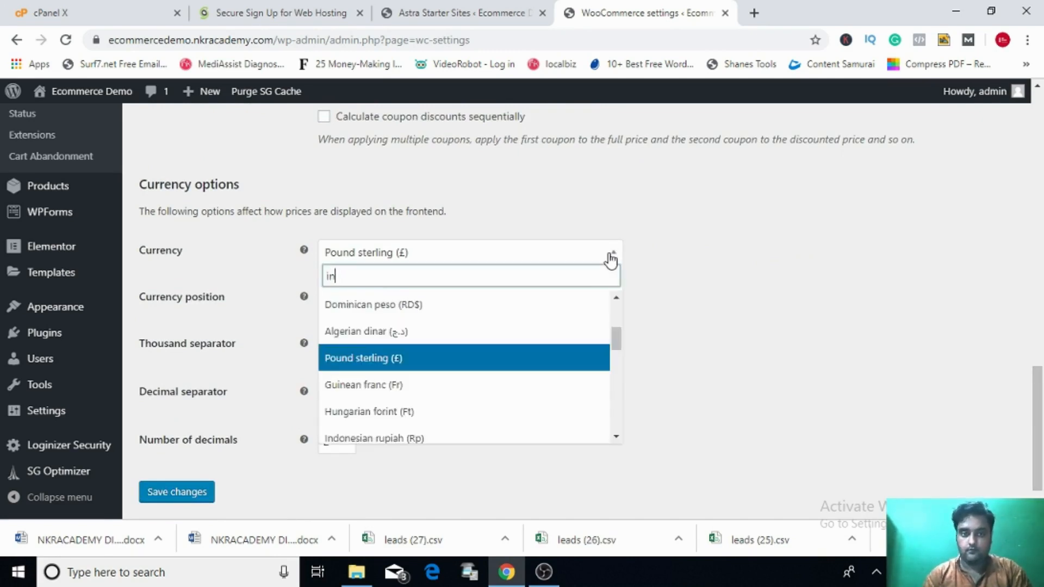
key(BackSpace)
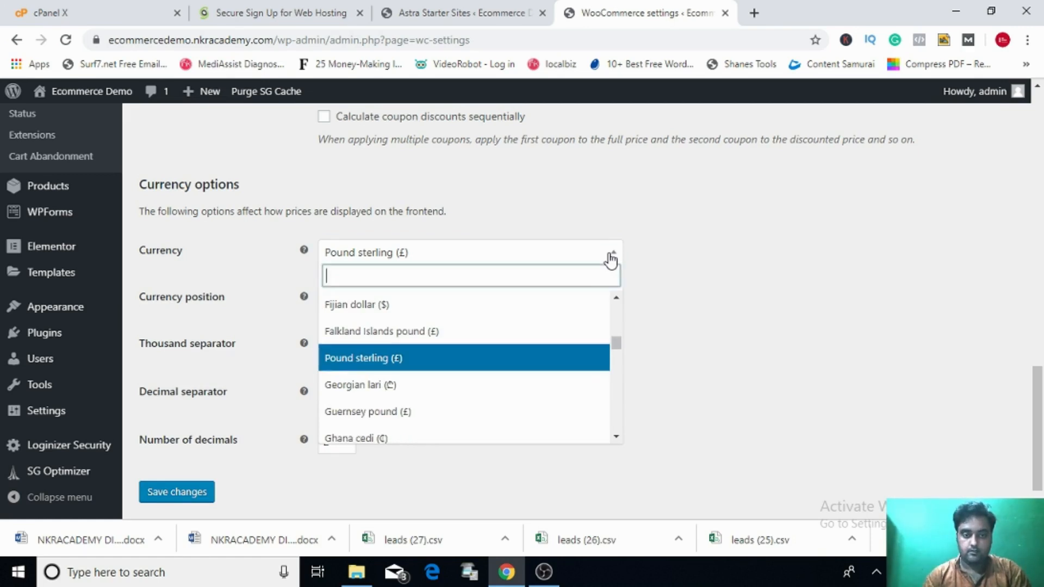
text(i)
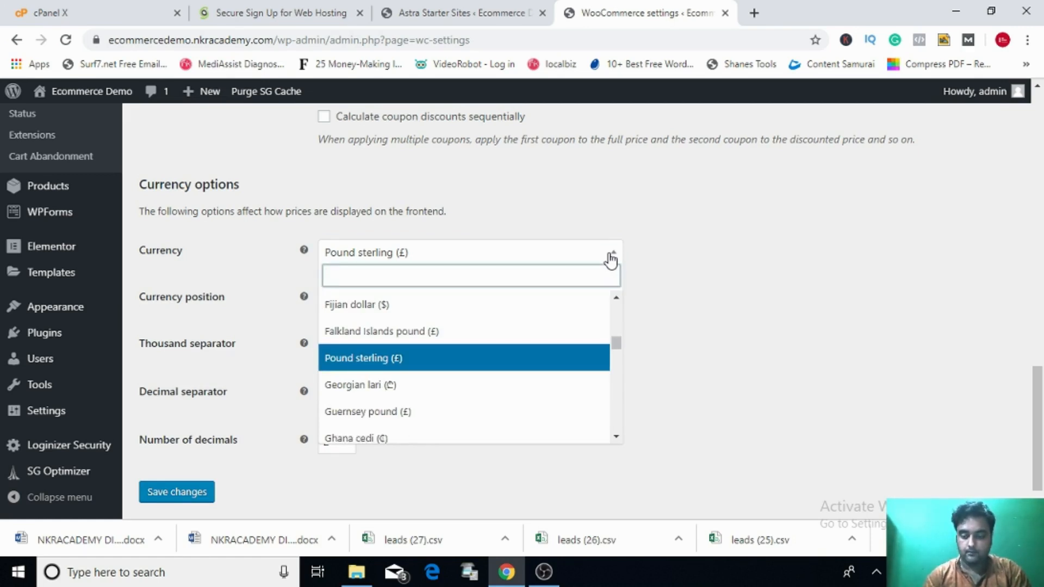
text(ndi)
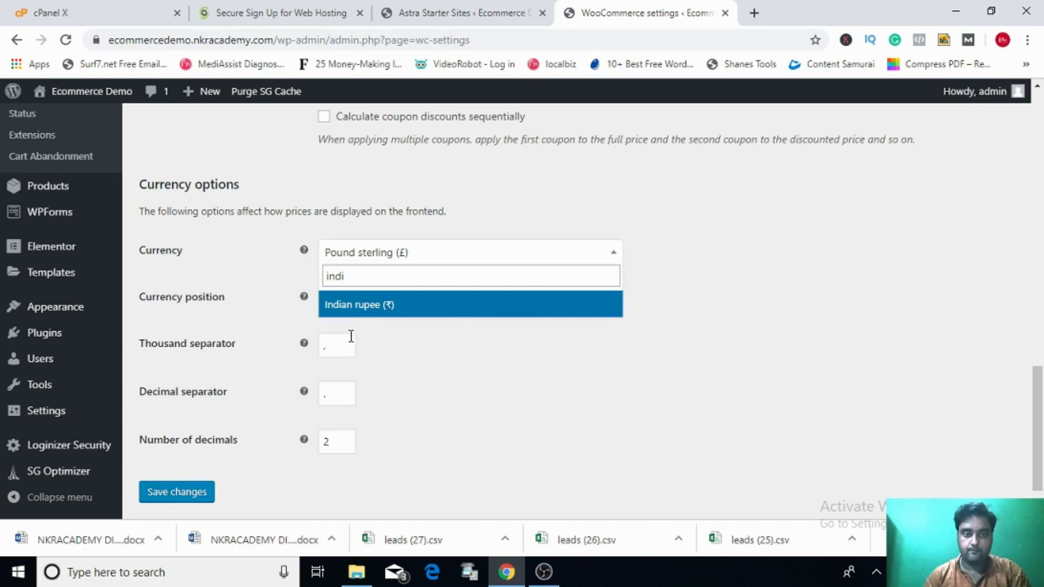
click(359, 307)
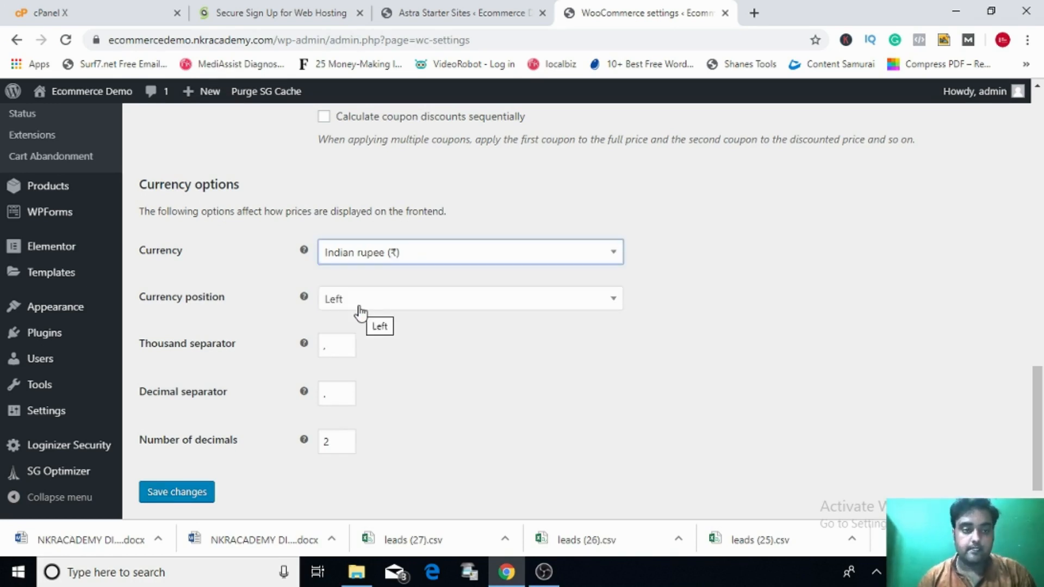
click(195, 492)
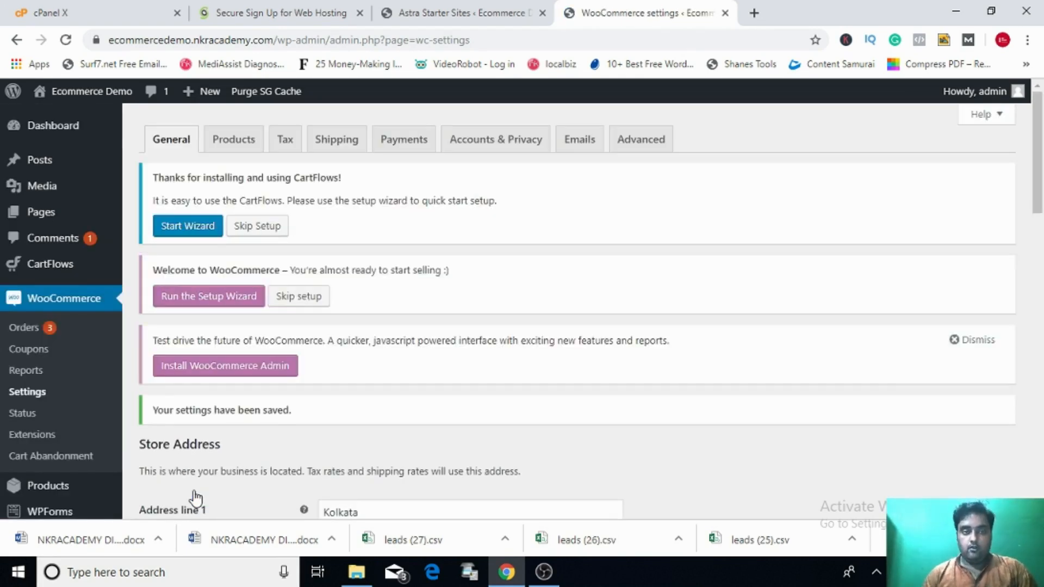
Step: Try to base the tax calculation on the shop base address in the WooCommerce tax options
click(291, 148)
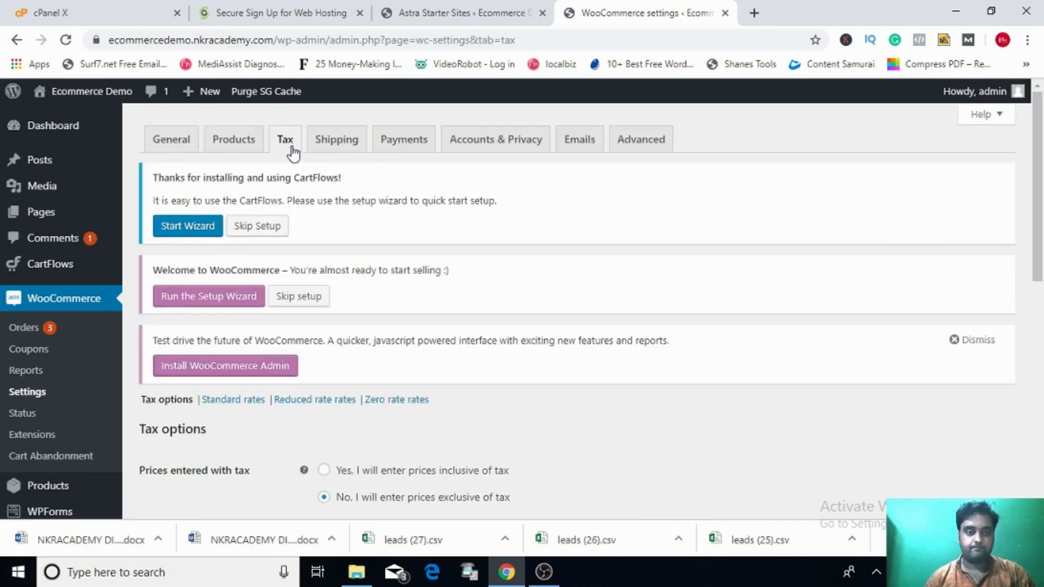
drag(1040, 196, 1041, 295)
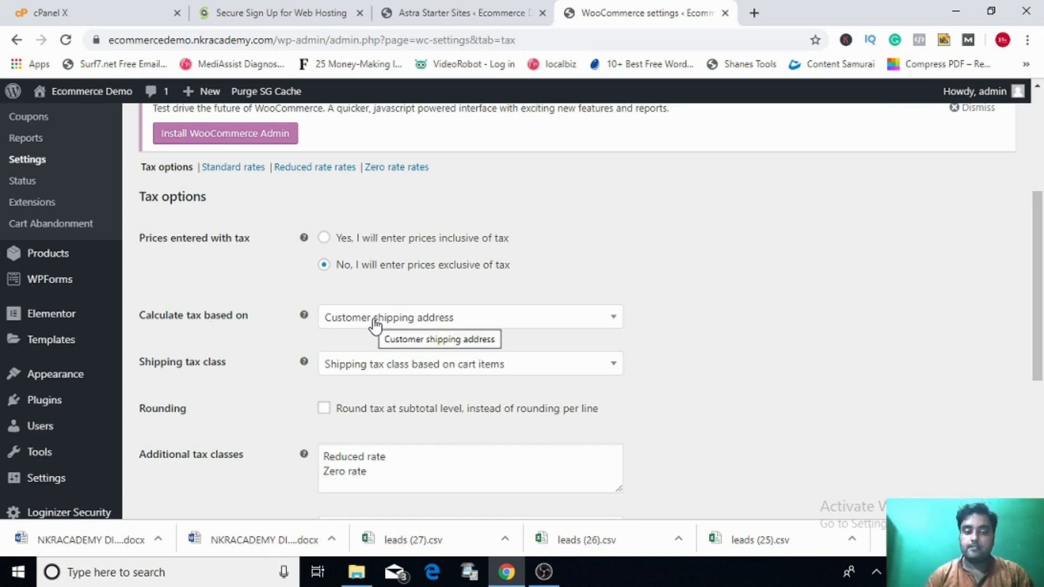
click(460, 326)
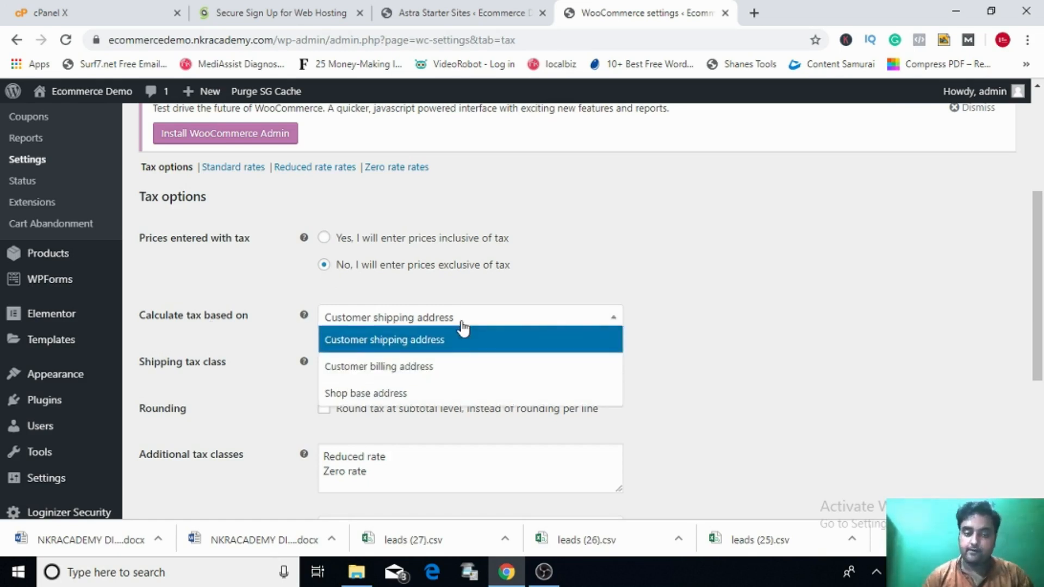
click(449, 393)
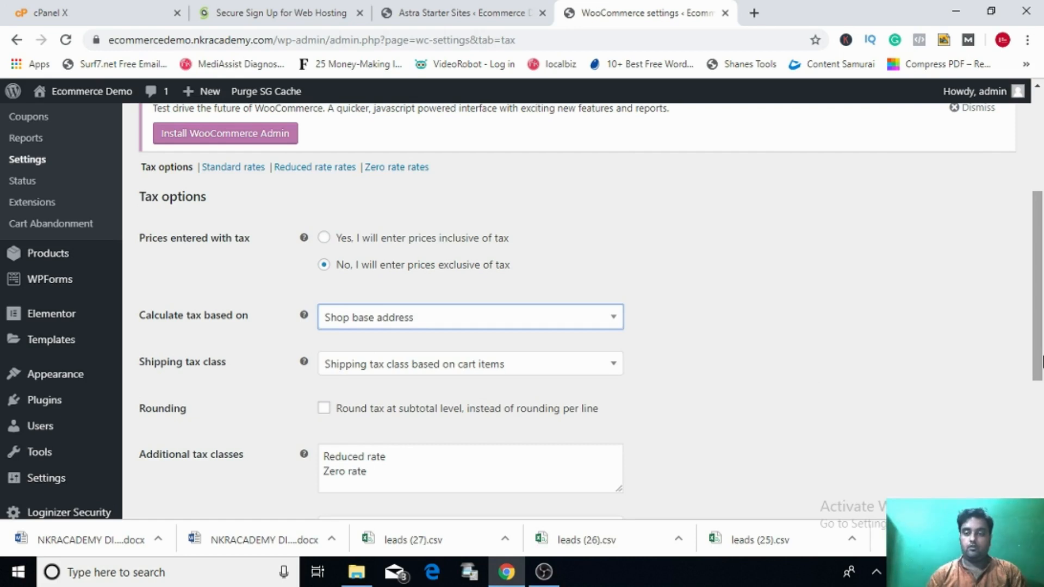
drag(1041, 362, 1042, 433)
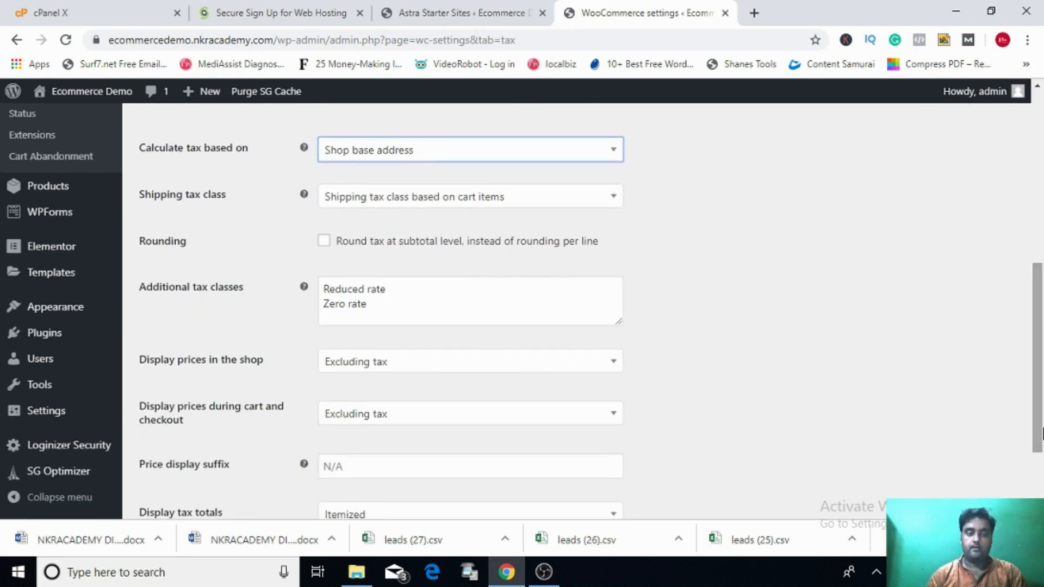
drag(1042, 433, 1037, 243)
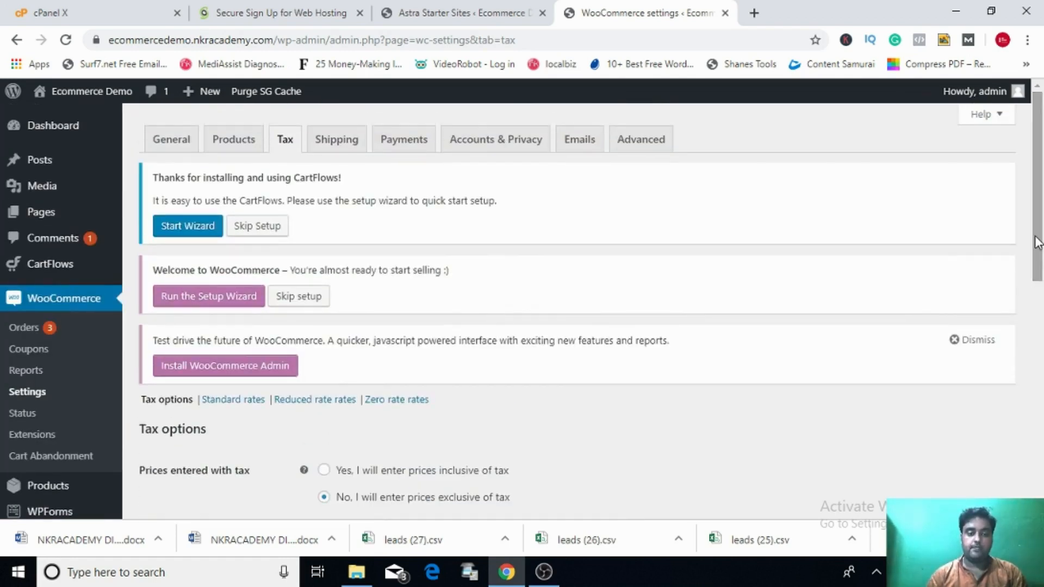
Step: Add a row to the standard tax rates with country code IN and West Bengal as the state
click(244, 402)
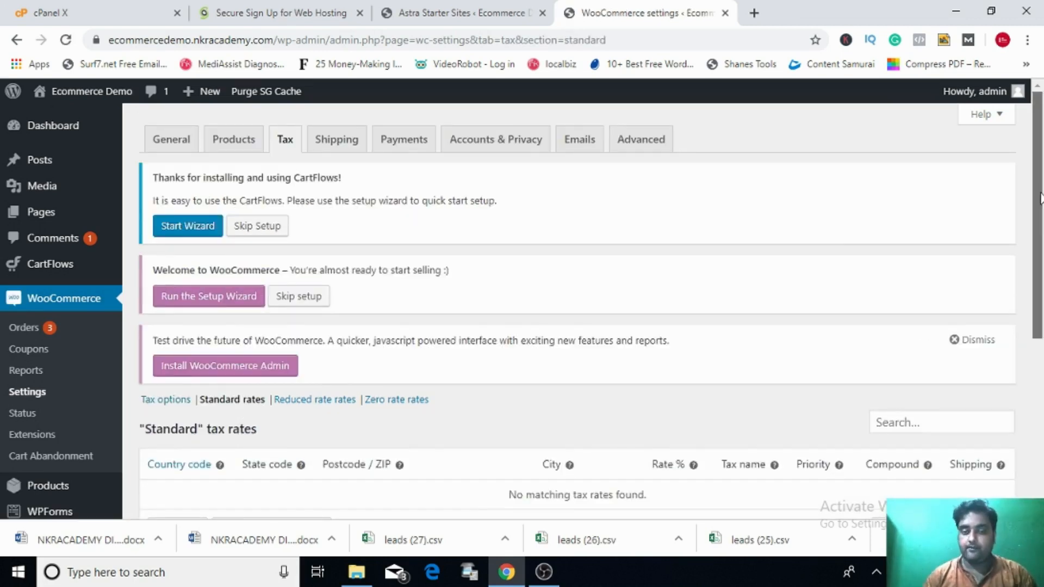
drag(1040, 194, 1041, 307)
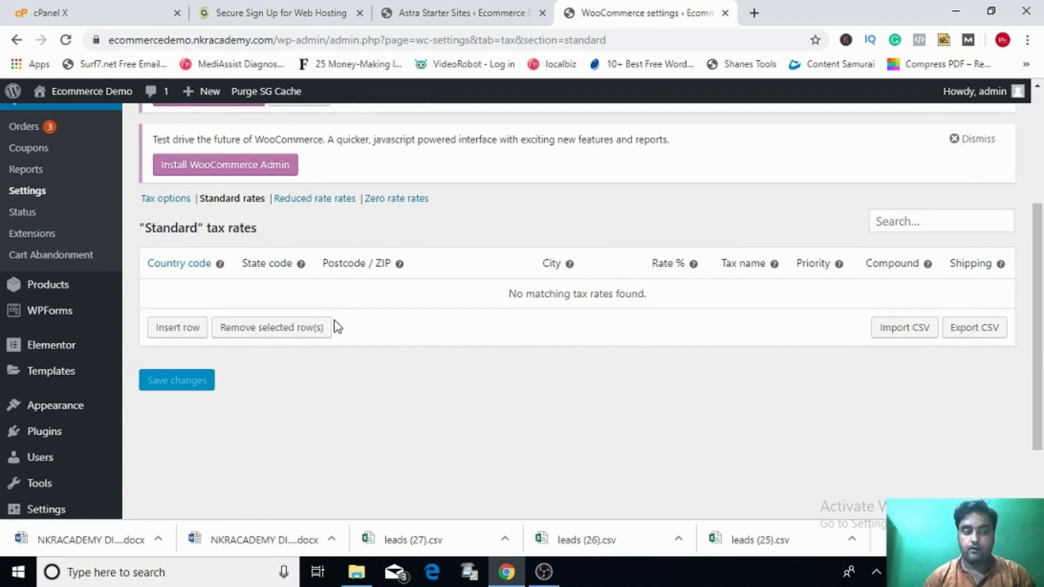
click(190, 327)
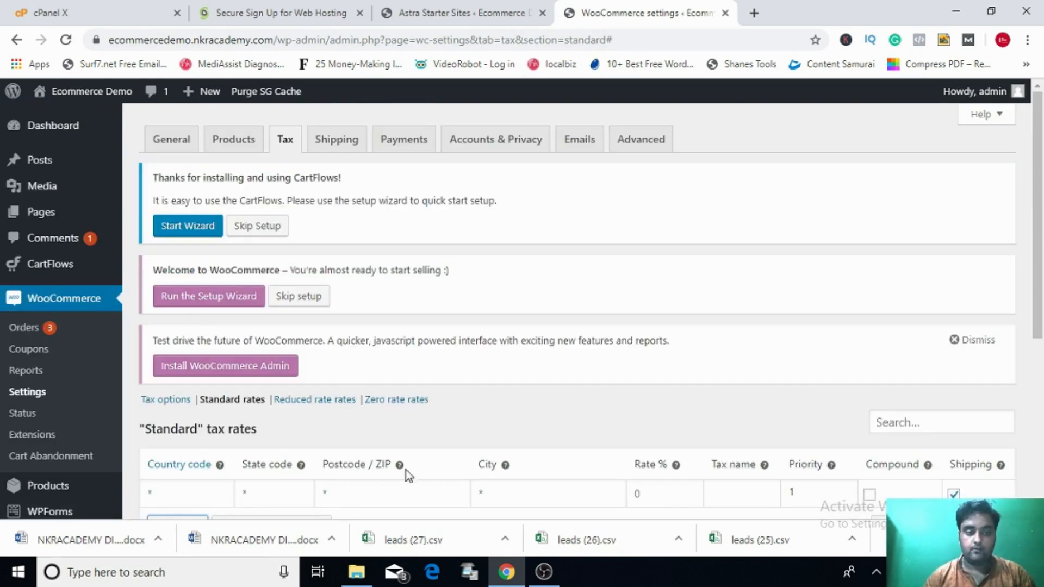
drag(1040, 243, 1040, 328)
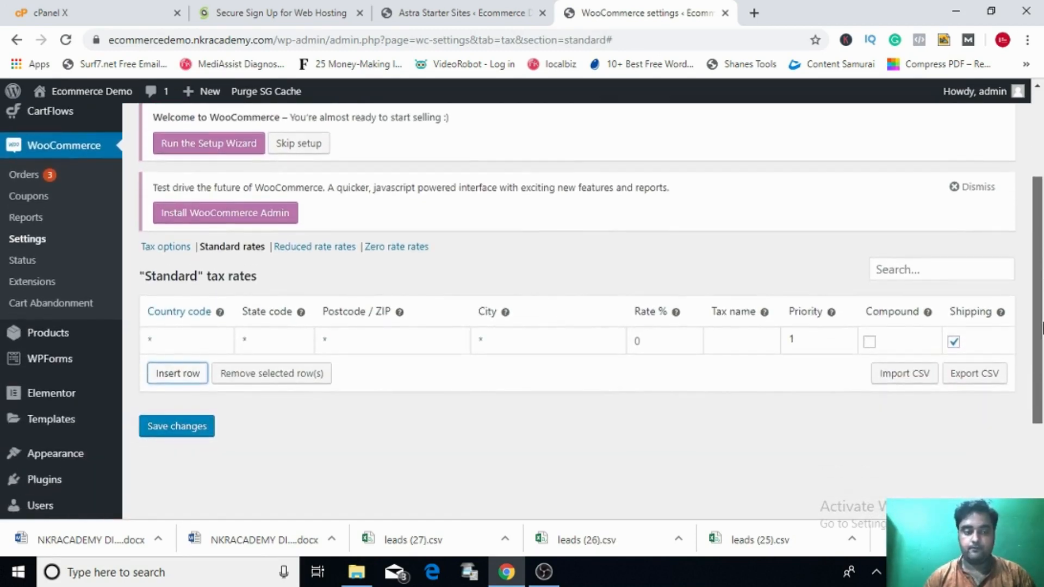
click(202, 347)
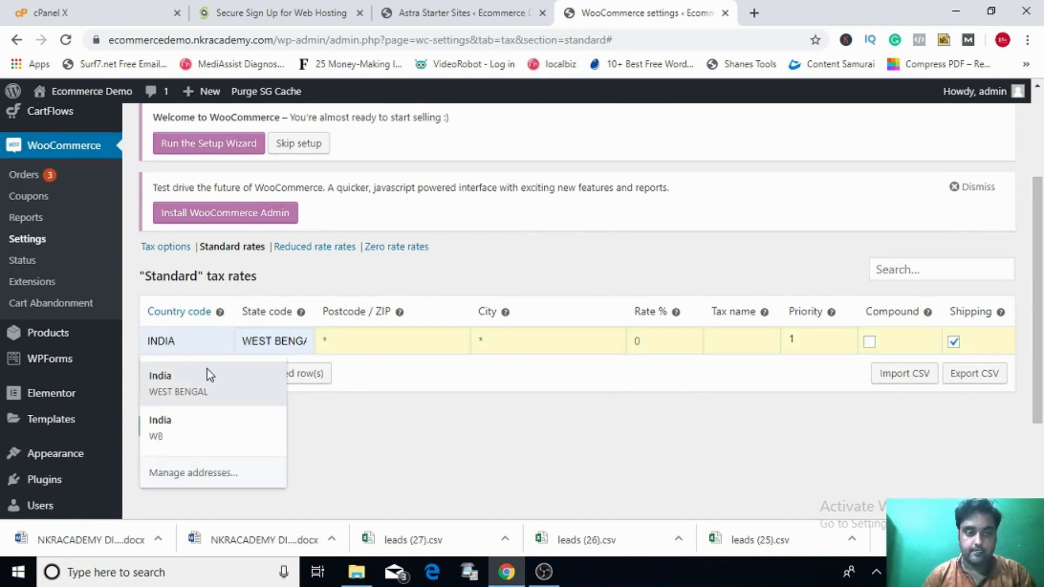
click(207, 369)
click(206, 351)
key(BackSpace)
key(BackSpace)
key(BackSpace)
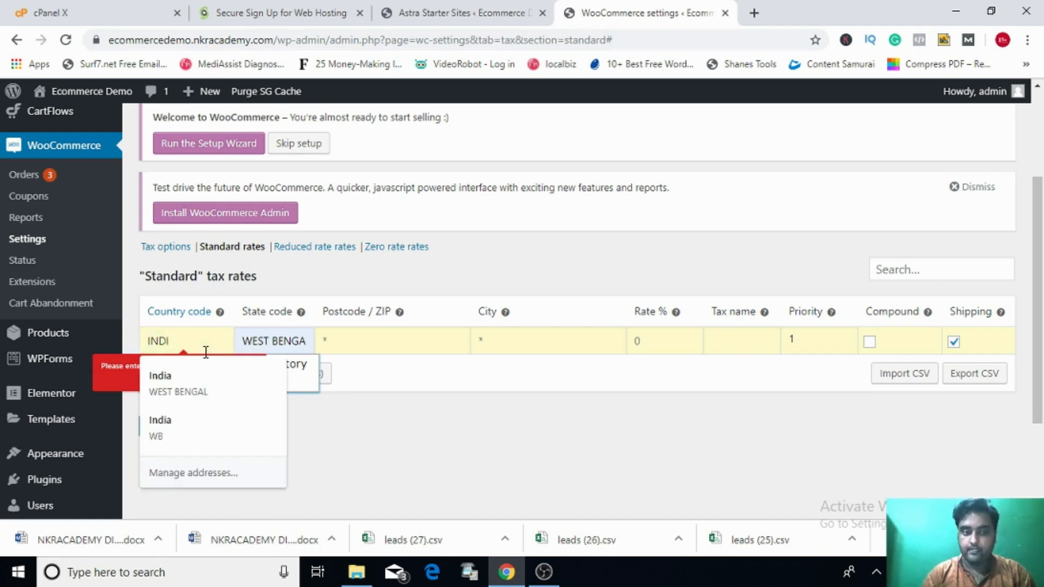
Step: Set the new tax row's rate to 18 % with the tax name GST, and save the standard rates
click(399, 344)
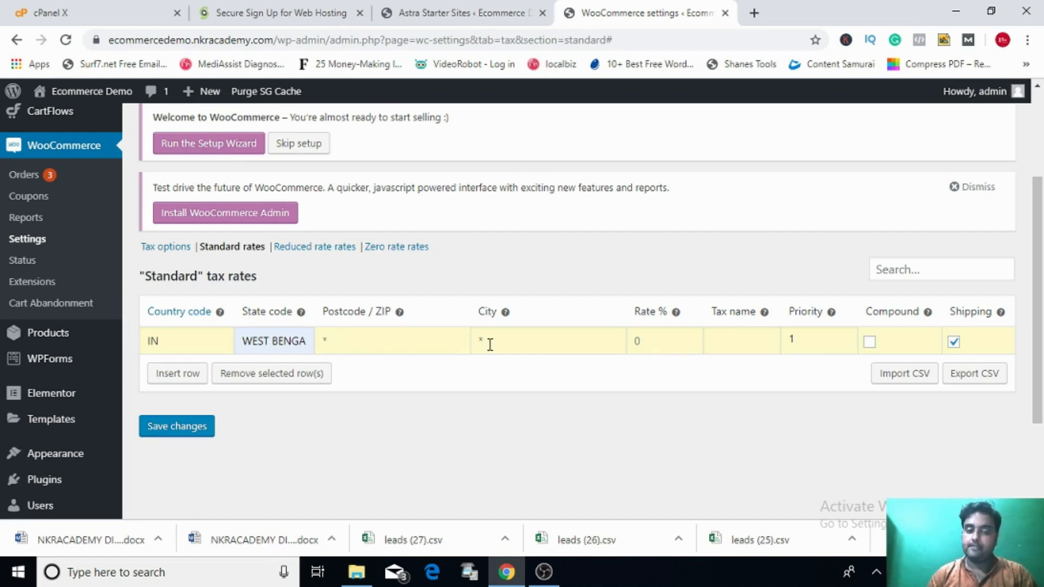
click(653, 338)
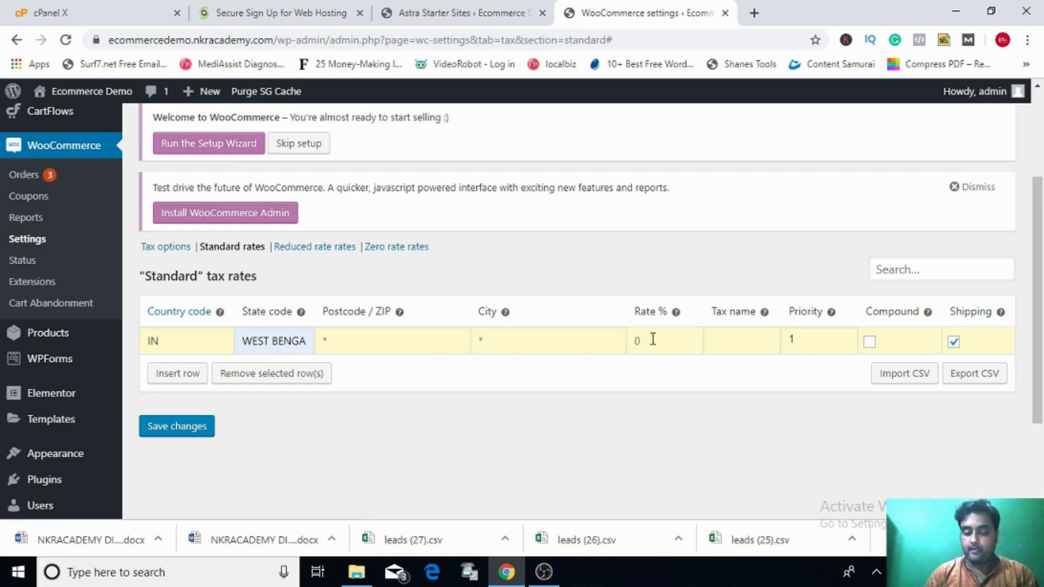
text(18)
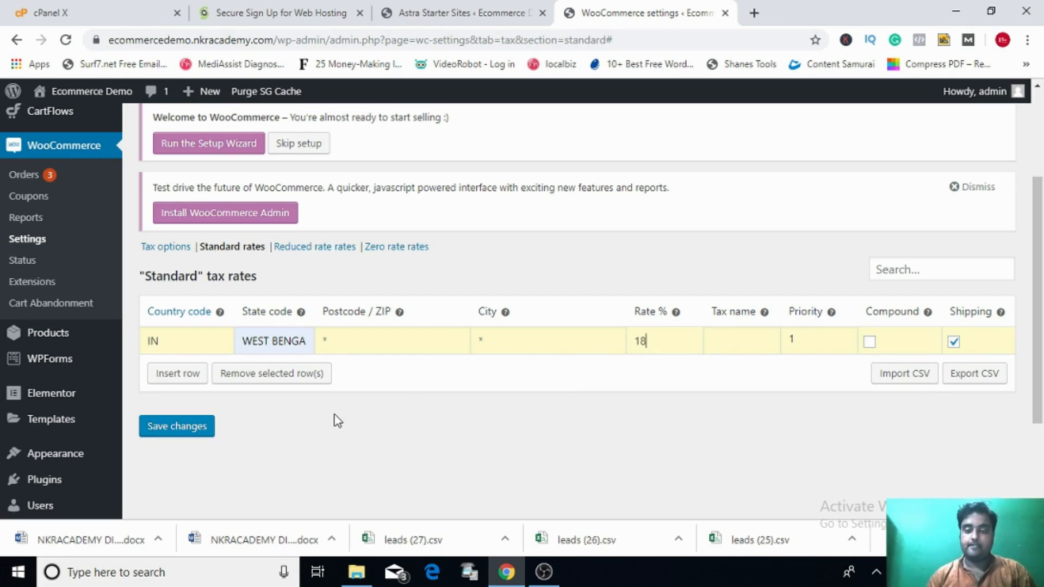
click(738, 336)
text(GST)
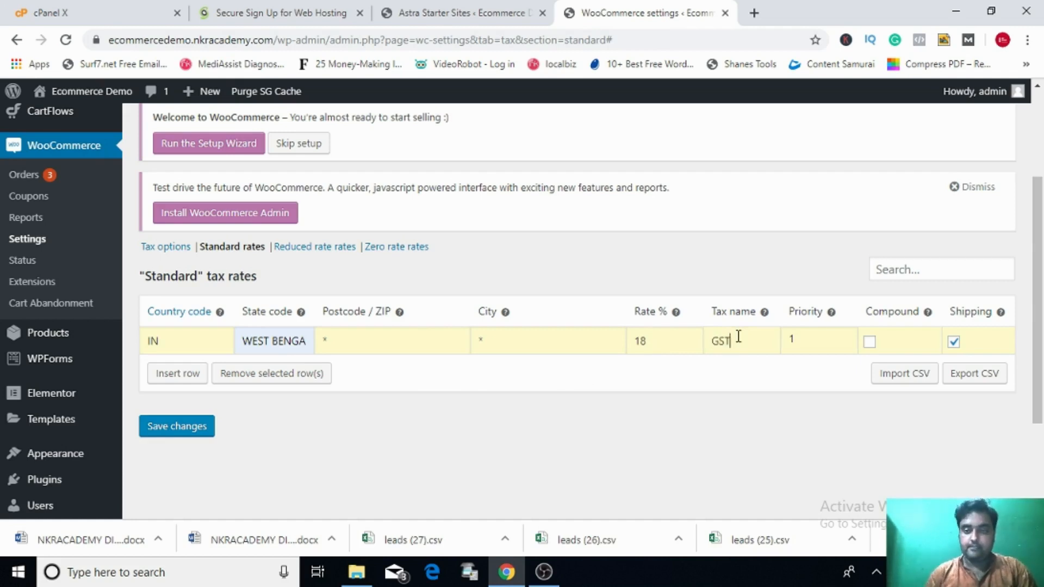
click(172, 428)
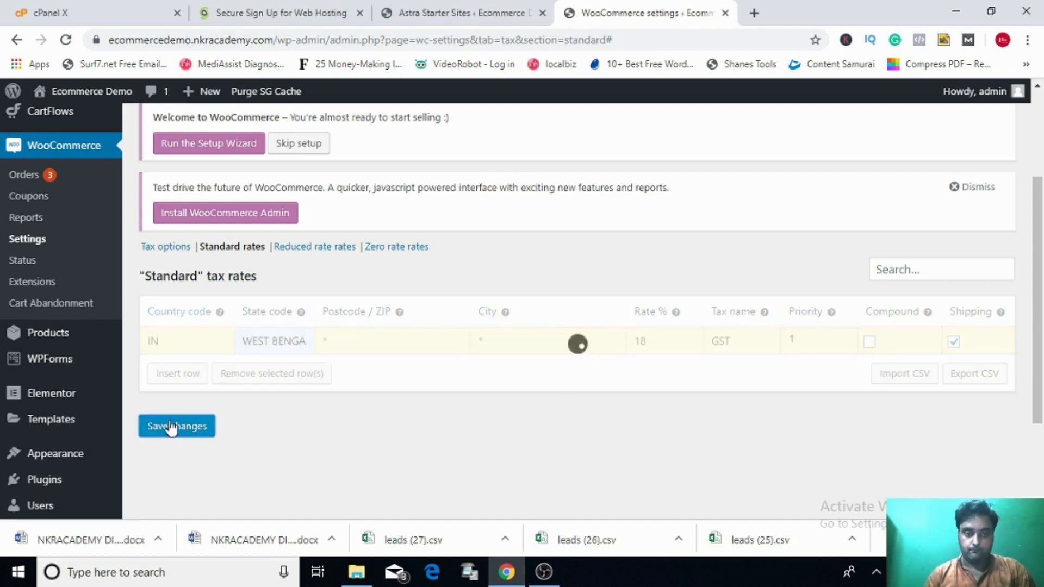
Step: Set the shipping tax class to Standard in the tax options and save the changes
click(163, 250)
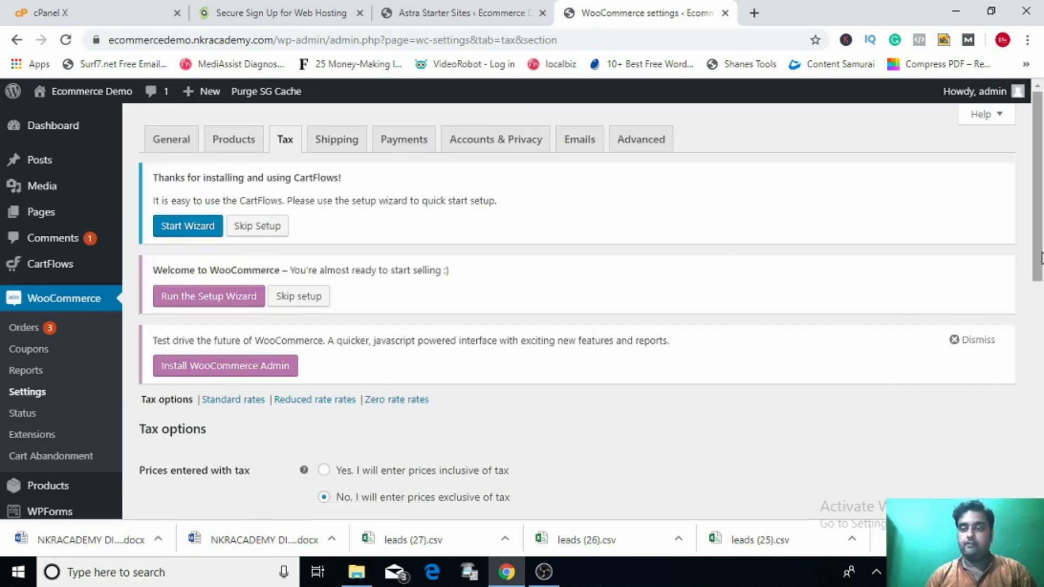
scroll(1041, 257, down, 7)
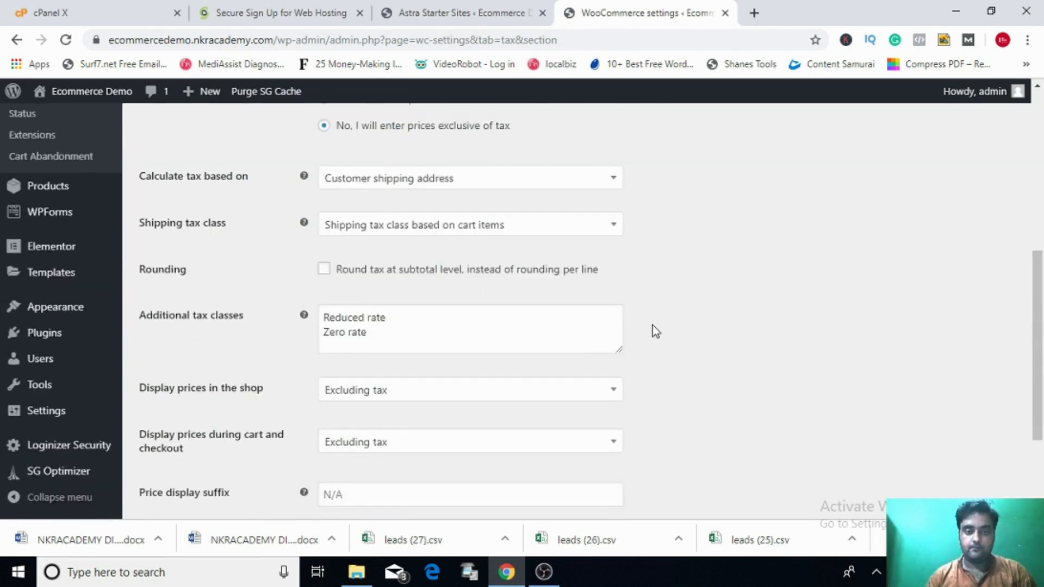
click(614, 225)
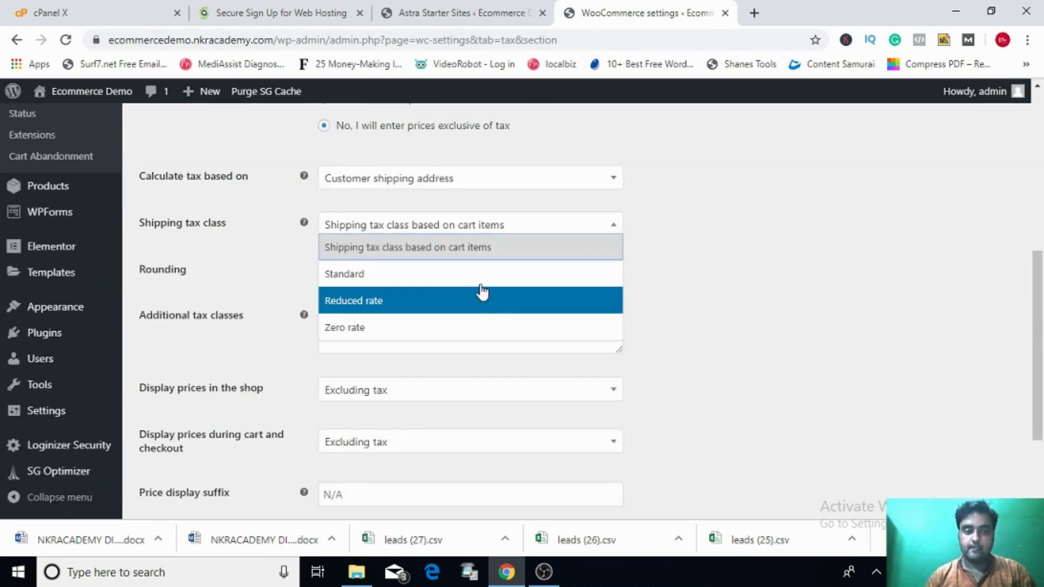
click(481, 275)
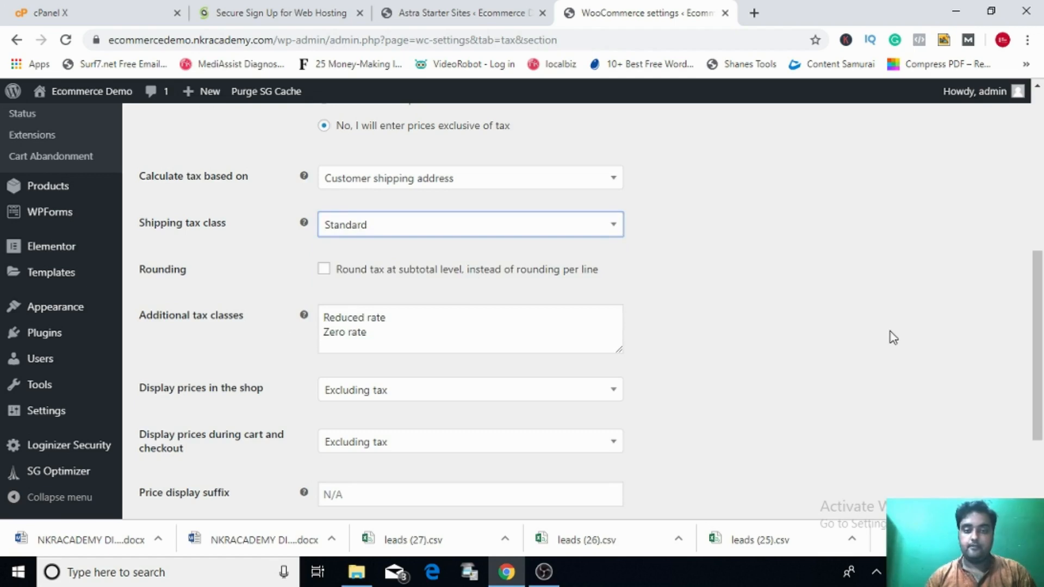
drag(1041, 295, 1041, 368)
click(170, 443)
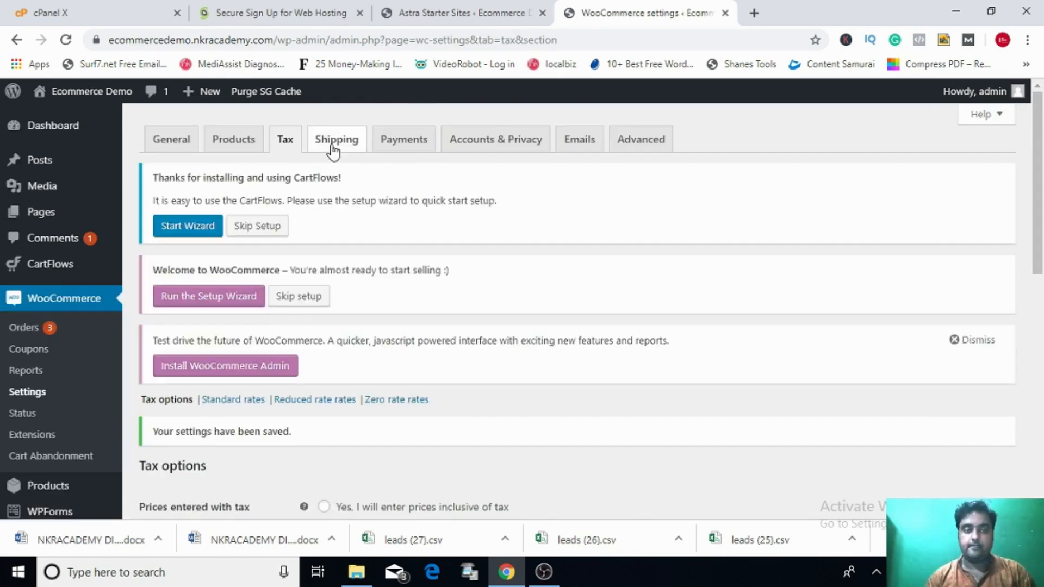
Step: Add a new WooCommerce shipping zone and name it West Bengal
click(333, 148)
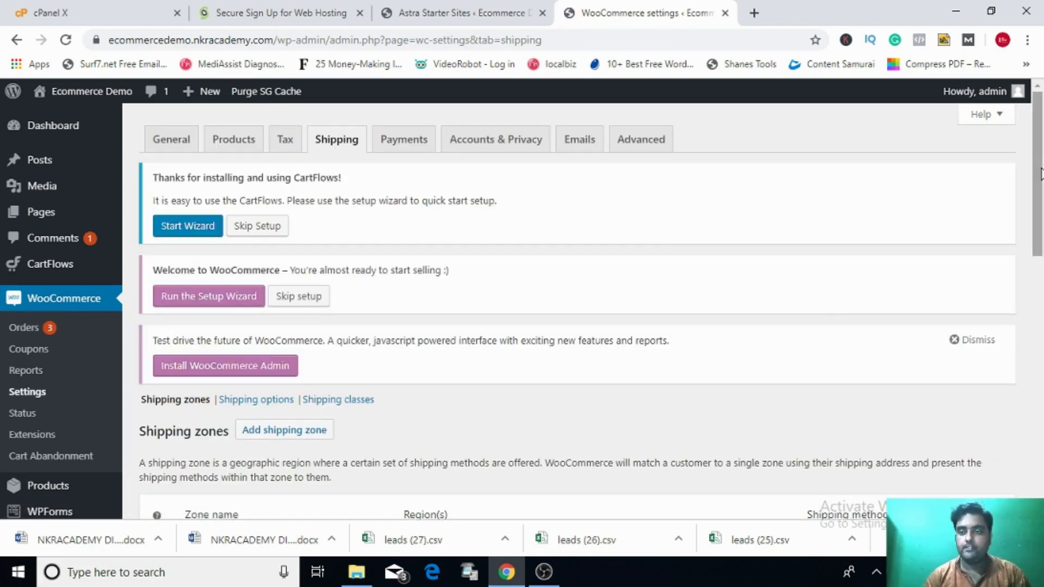
scroll(429, 167, down, 4)
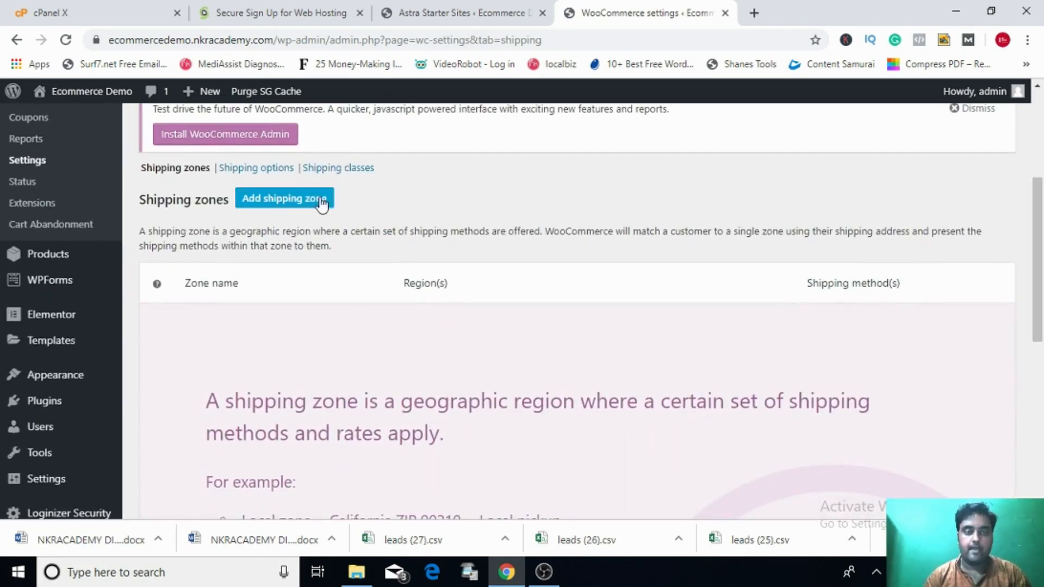
click(305, 201)
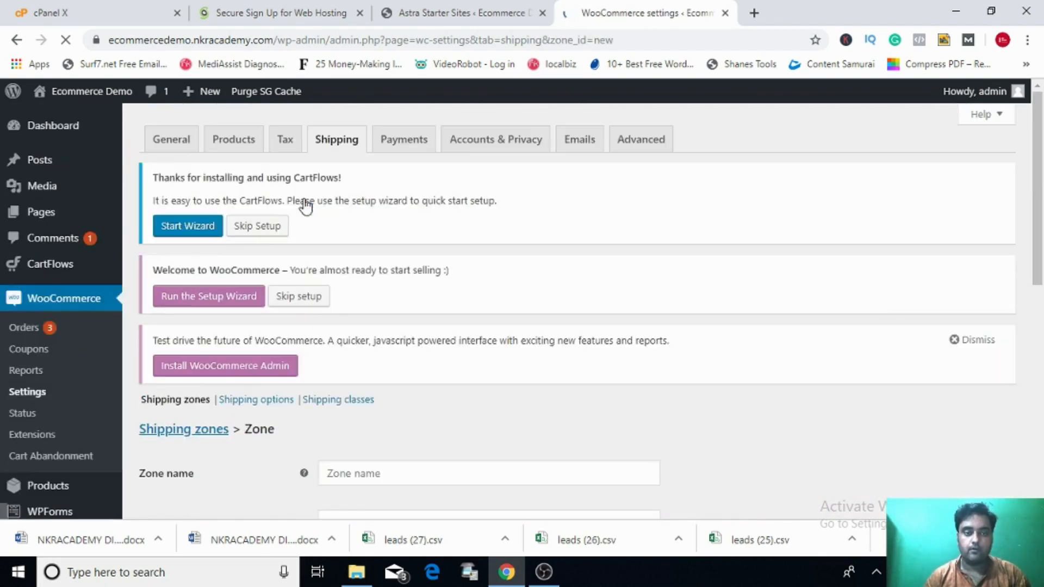
drag(1041, 217, 1036, 292)
click(510, 278)
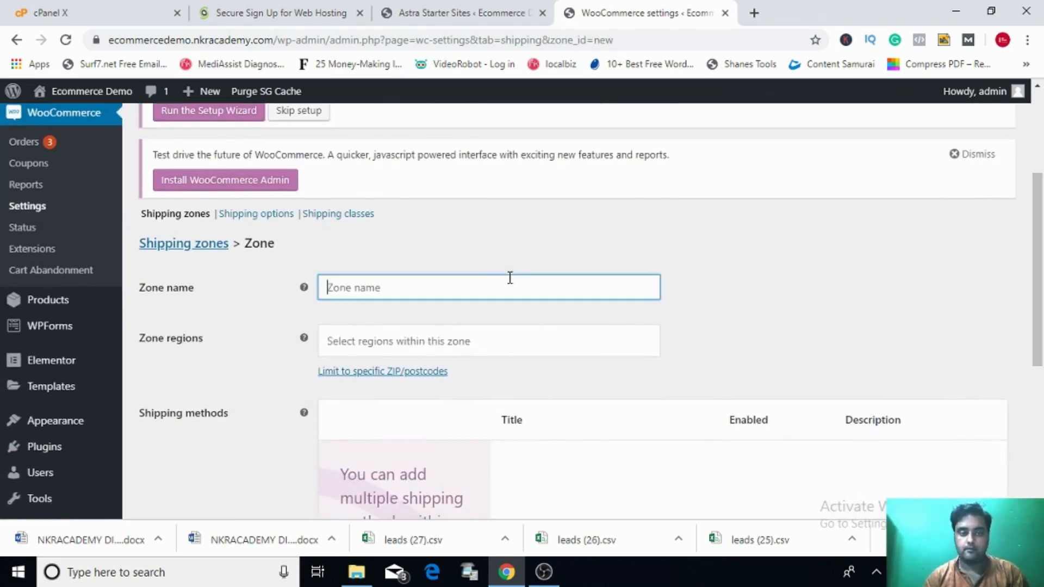
text(West )
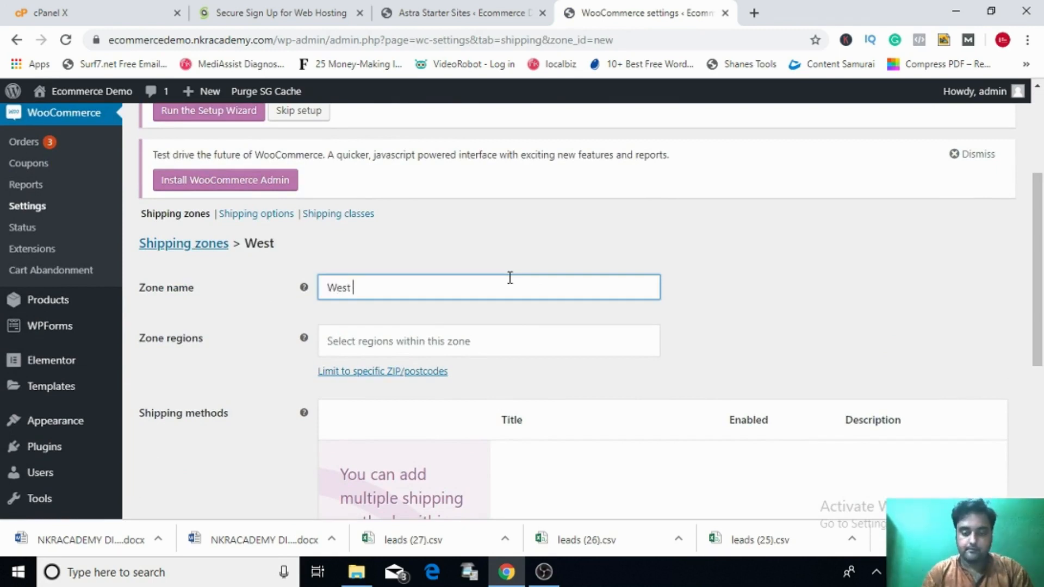
text(Bengal)
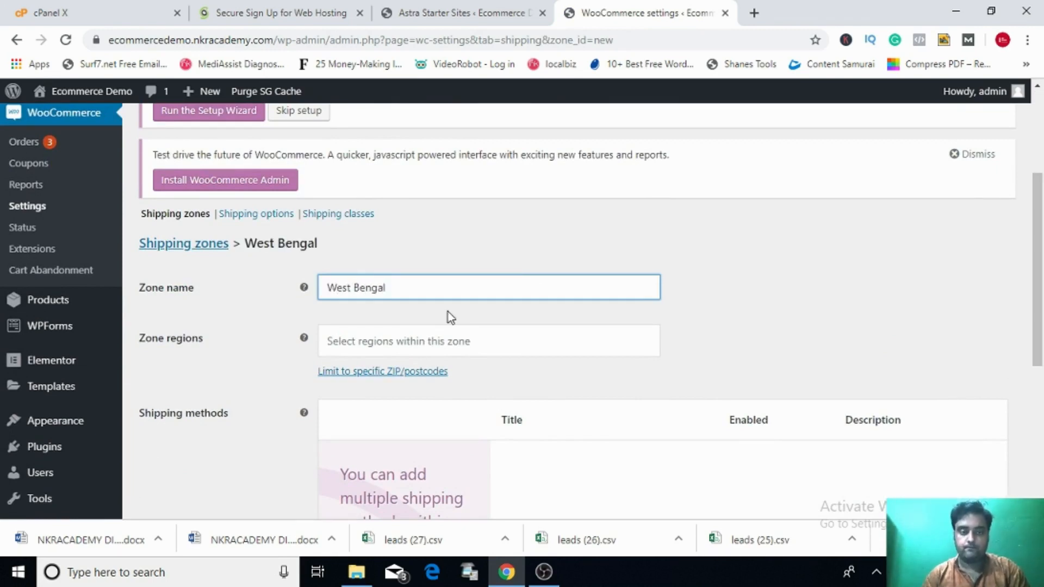
Step: Assign West Bengal, India as the region of the new shipping zone
click(437, 341)
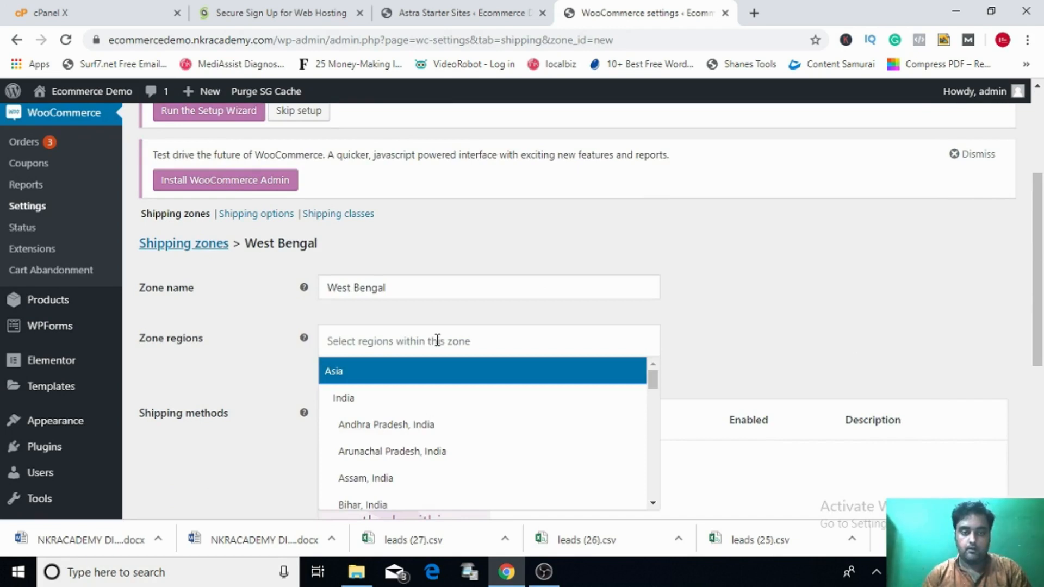
drag(652, 387, 591, 492)
click(557, 501)
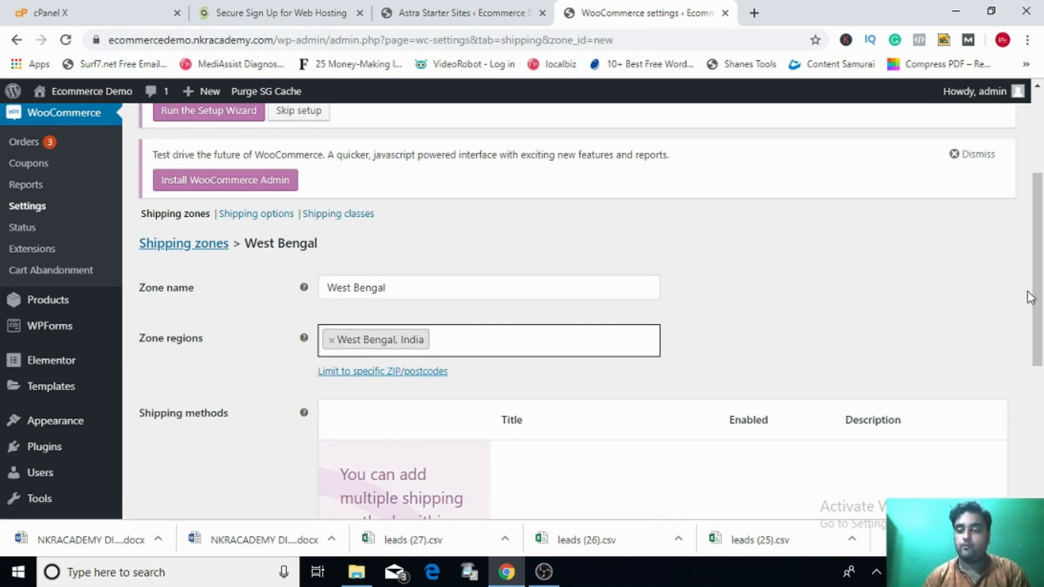
Step: Add the Flat rate shipping method to the West Bengal zone
drag(1037, 289, 1034, 408)
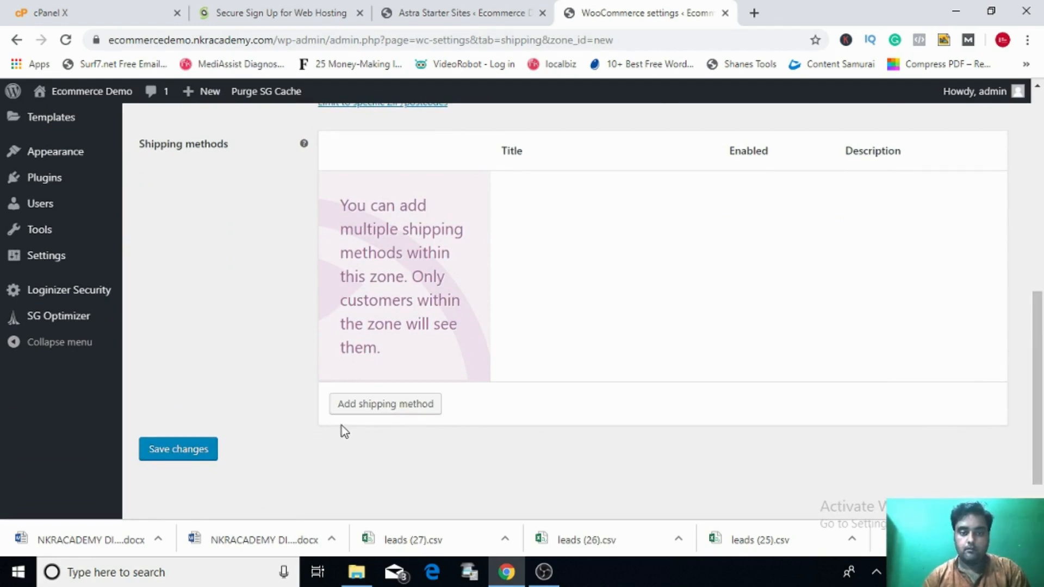
click(364, 407)
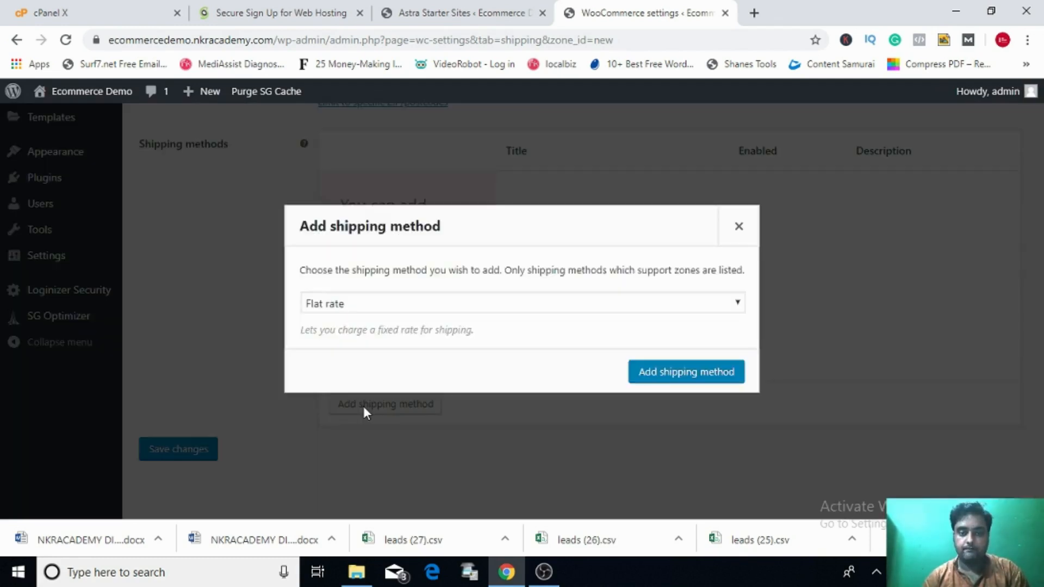
click(674, 375)
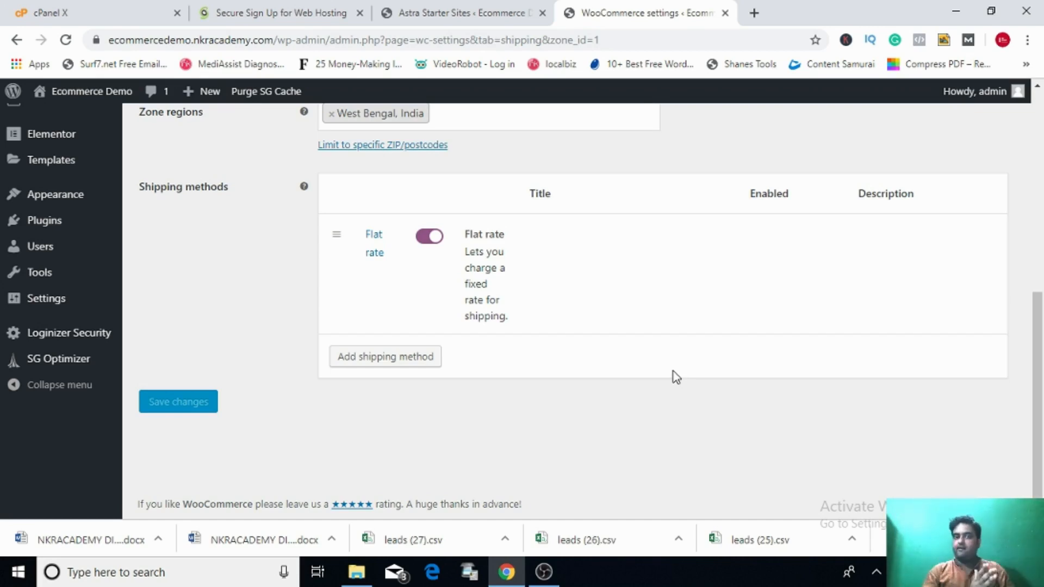
Step: Set the Flat rate shipping method's cost to 50 for the West Bengal zone and save it
mouse_move(466, 303)
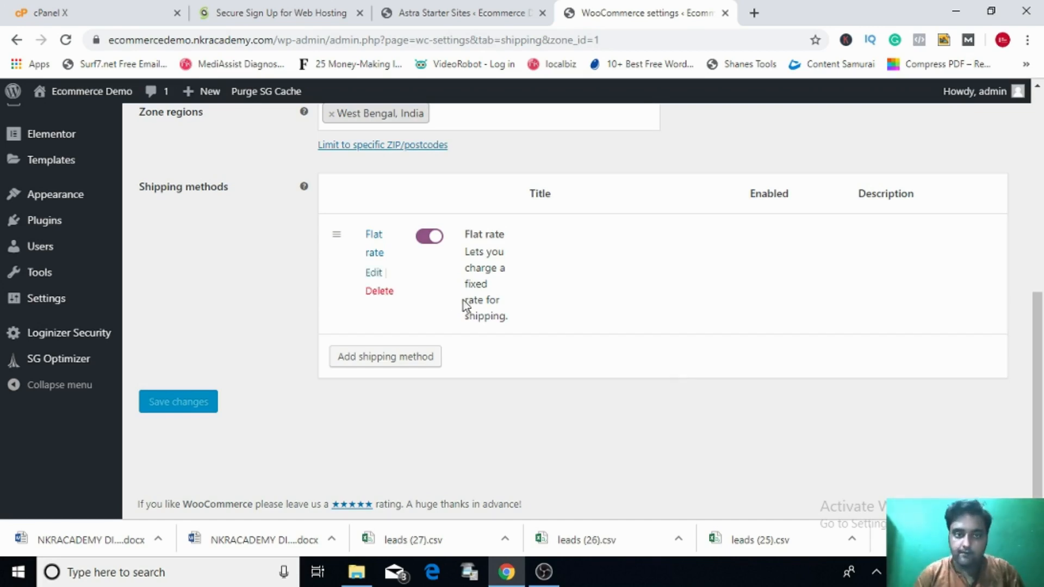
click(374, 273)
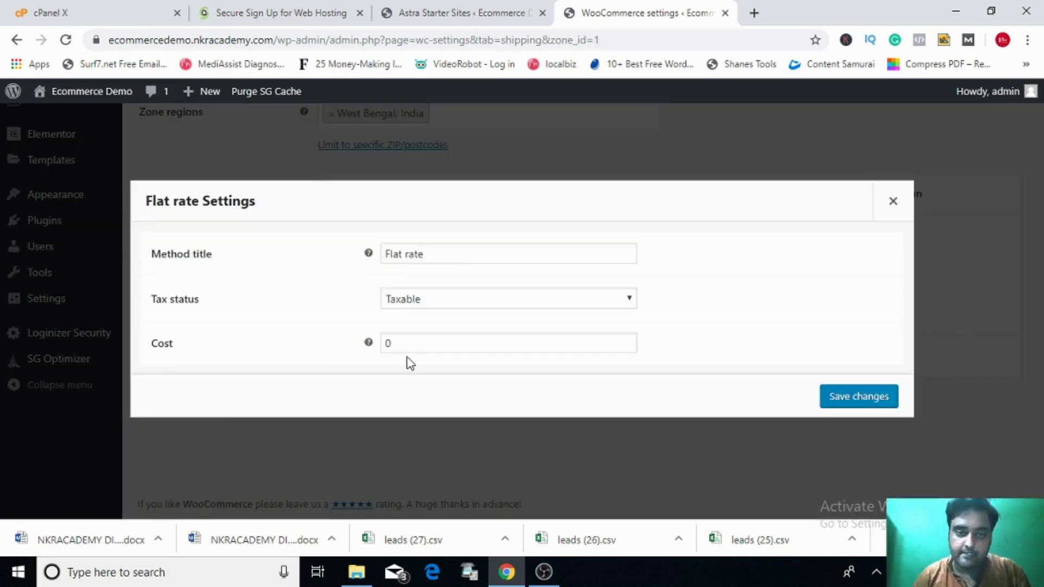
click(406, 337)
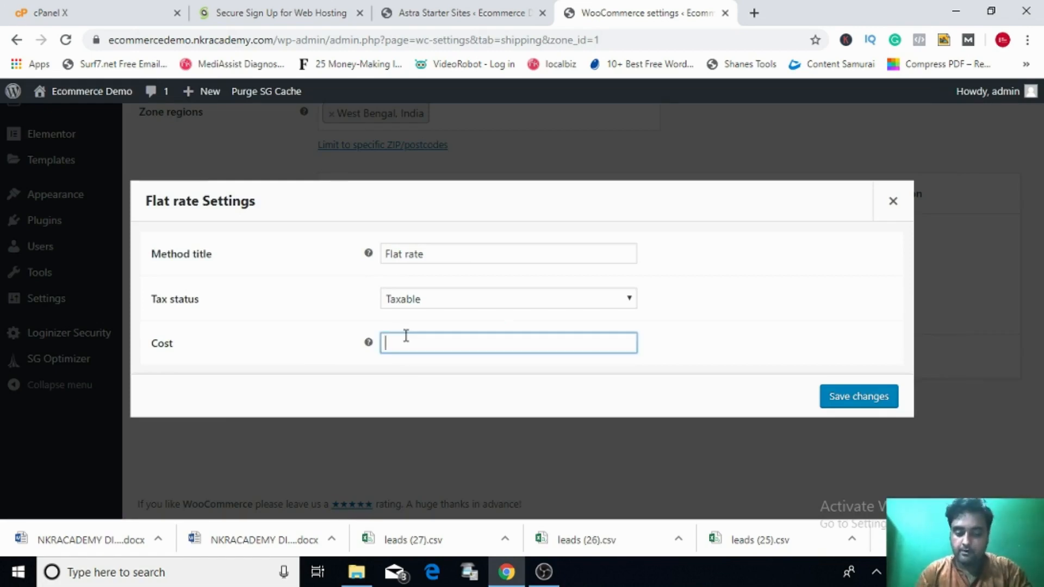
text(50)
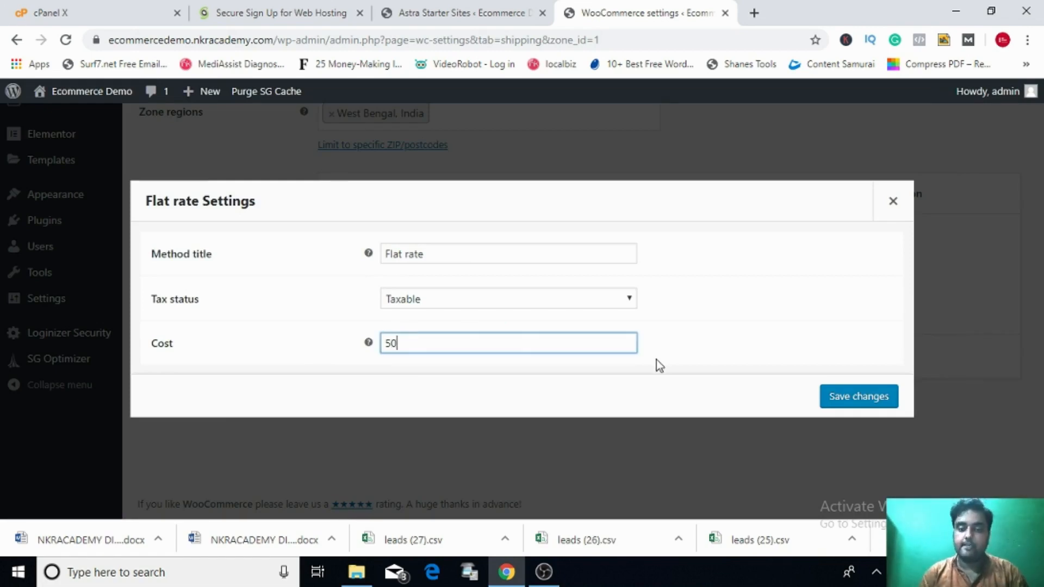
click(848, 398)
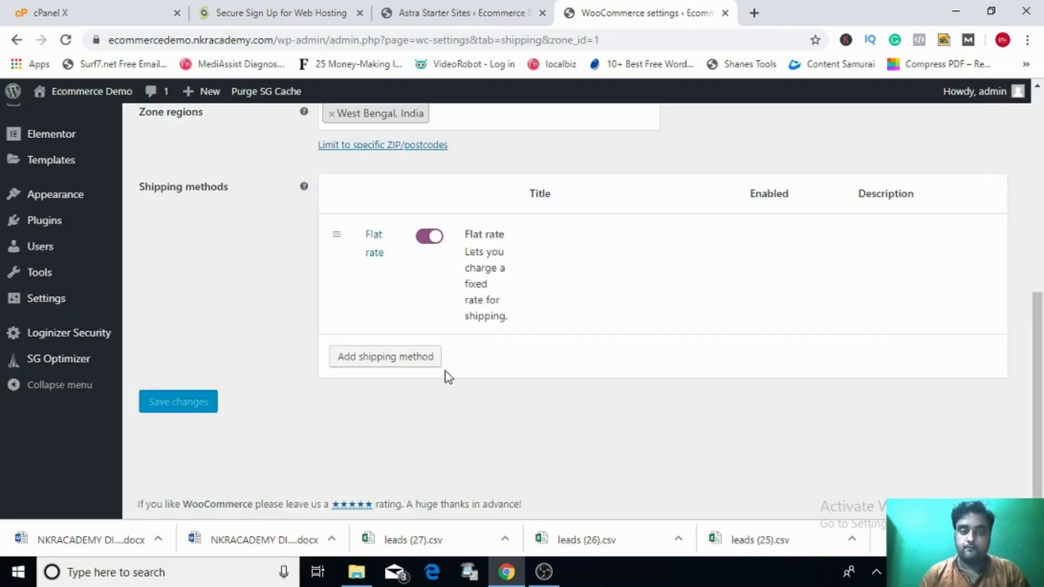
Step: Enable Cash on delivery and PayPal as payment methods in the WooCommerce payment settings
mouse_move(1038, 310)
mouse_down()
mouse_move(1041, 108)
mouse_move(1041, 318)
mouse_move(1041, 109)
mouse_move(1028, 228)
mouse_move(1035, 303)
mouse_move(1034, 293)
mouse_up()
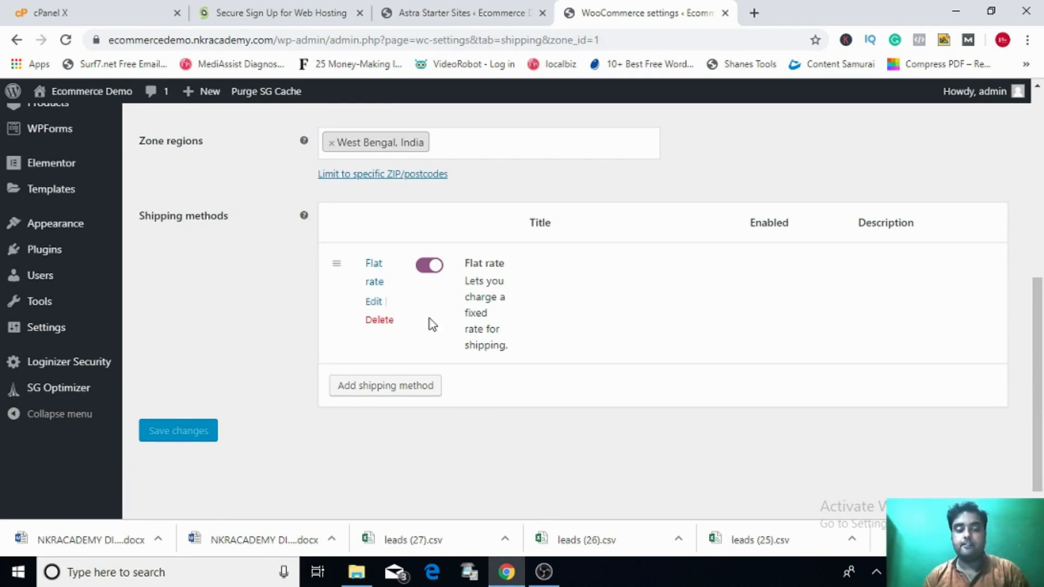
drag(1041, 334, 1039, 127)
click(403, 140)
click(597, 126)
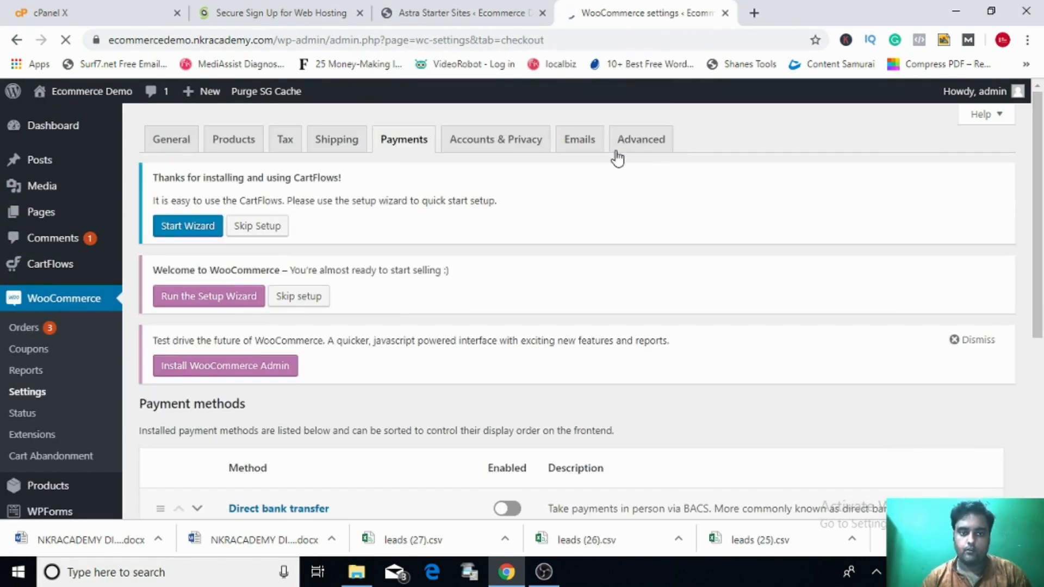
drag(1039, 239, 1039, 400)
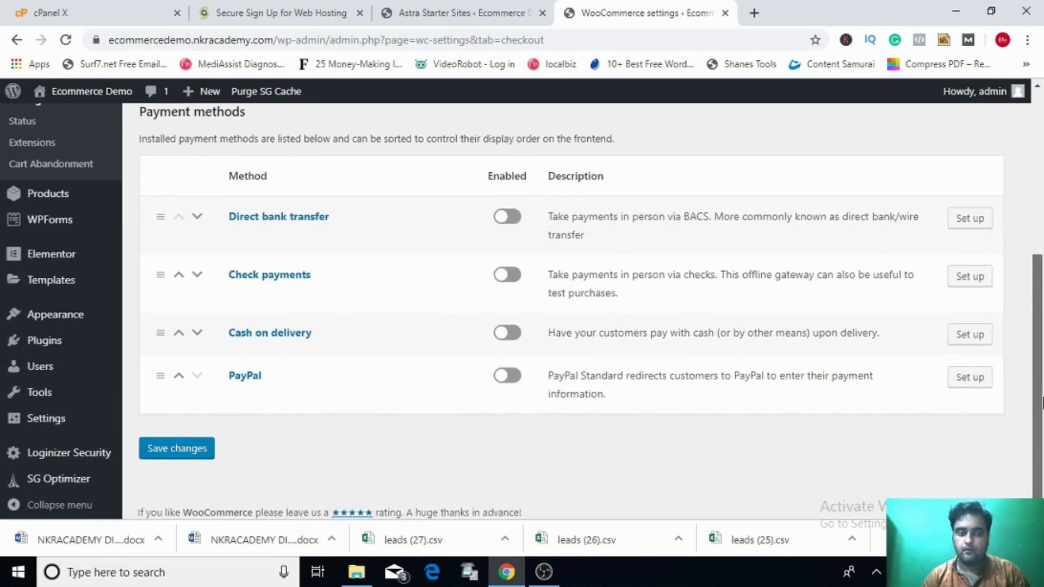
click(517, 346)
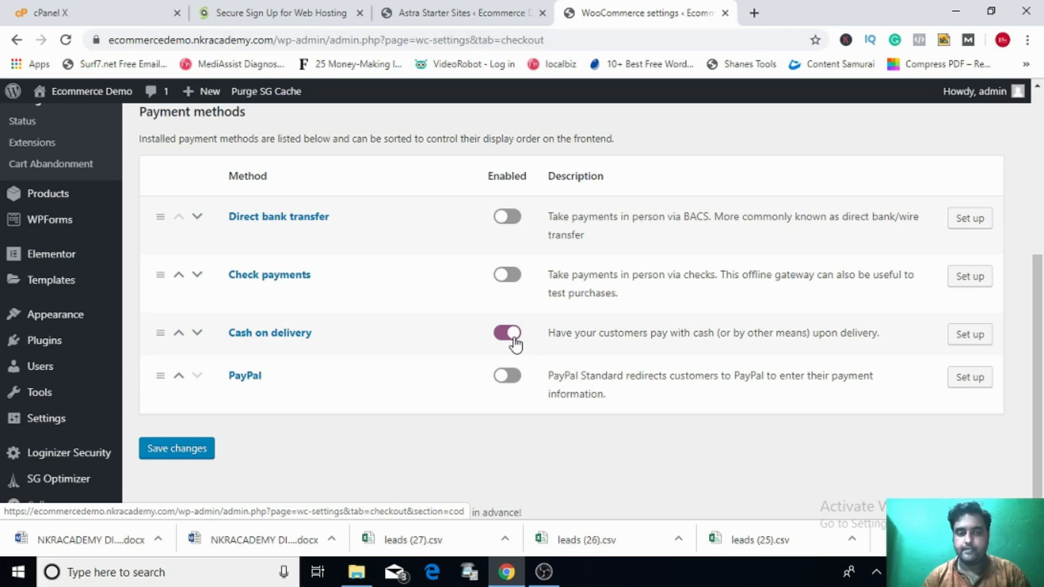
click(516, 377)
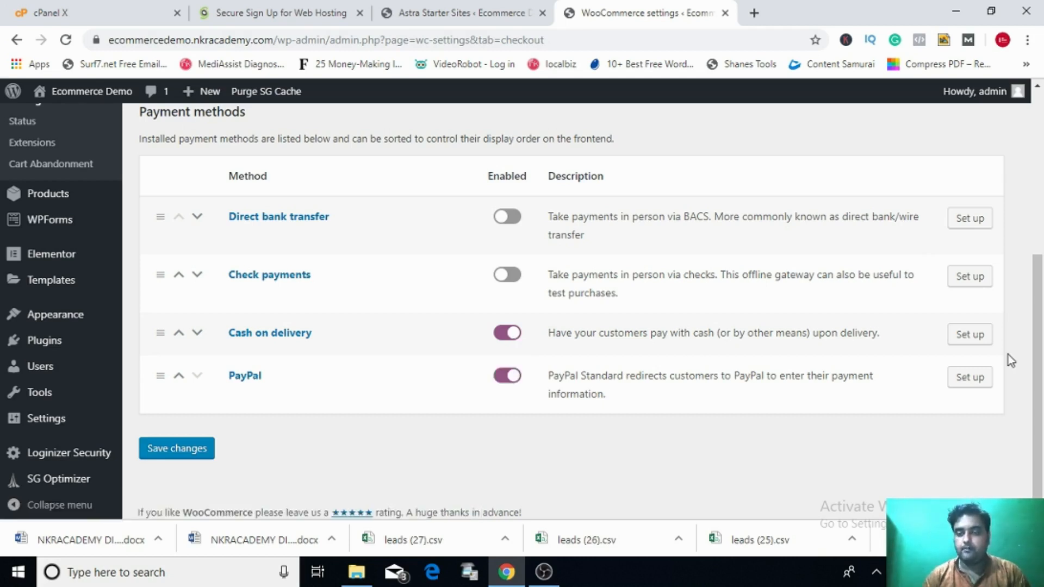
Step: Open the PayPal setup, review its PayPal email and advanced options, and save the settings
click(968, 385)
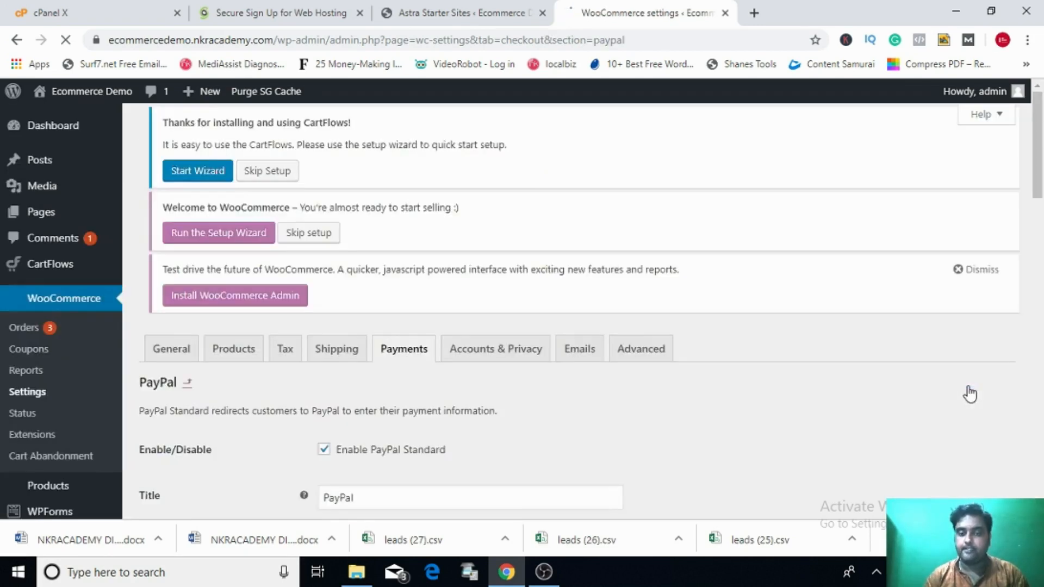
drag(1041, 179, 1041, 292)
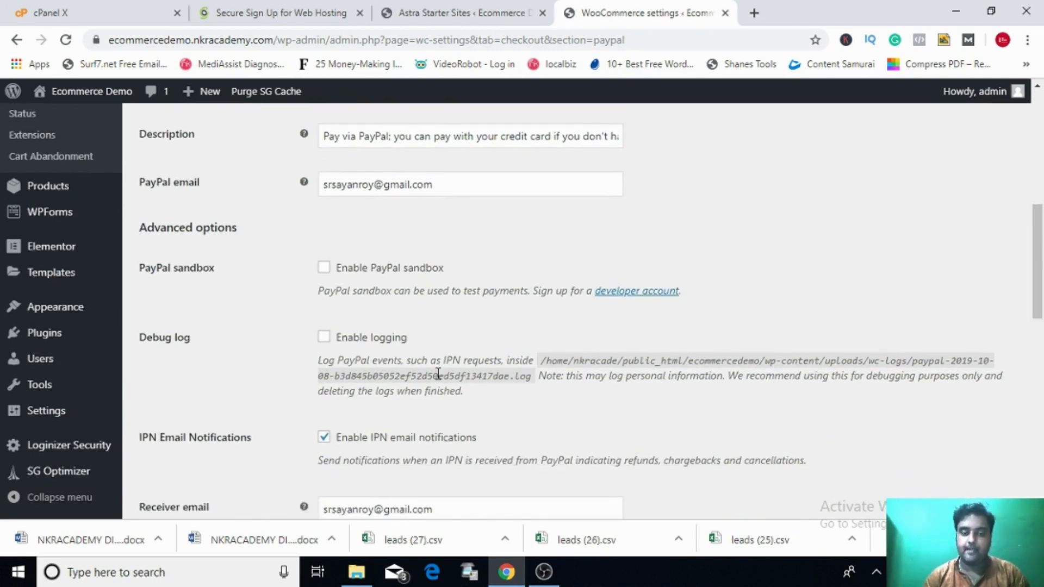
drag(1042, 326, 1042, 475)
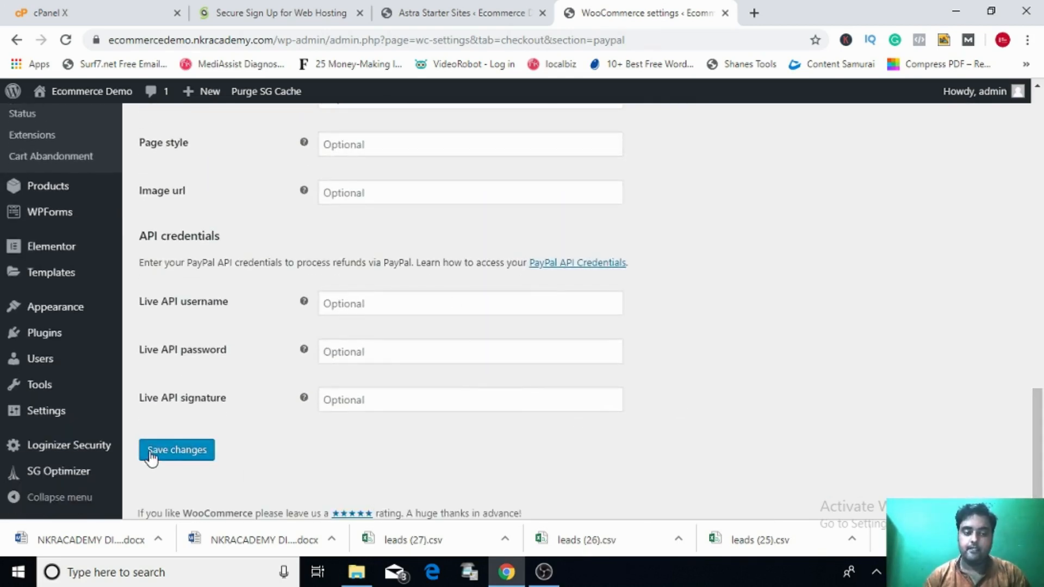
click(189, 455)
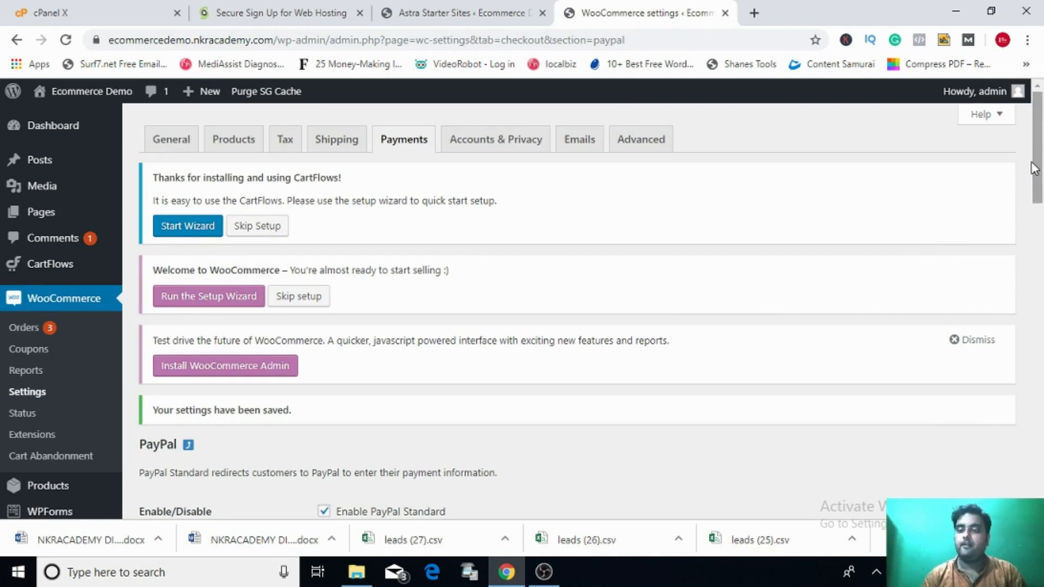
Step: Open the New order email notification's settings and review its recipient, subject, heading and content fields
drag(1036, 167, 1006, 133)
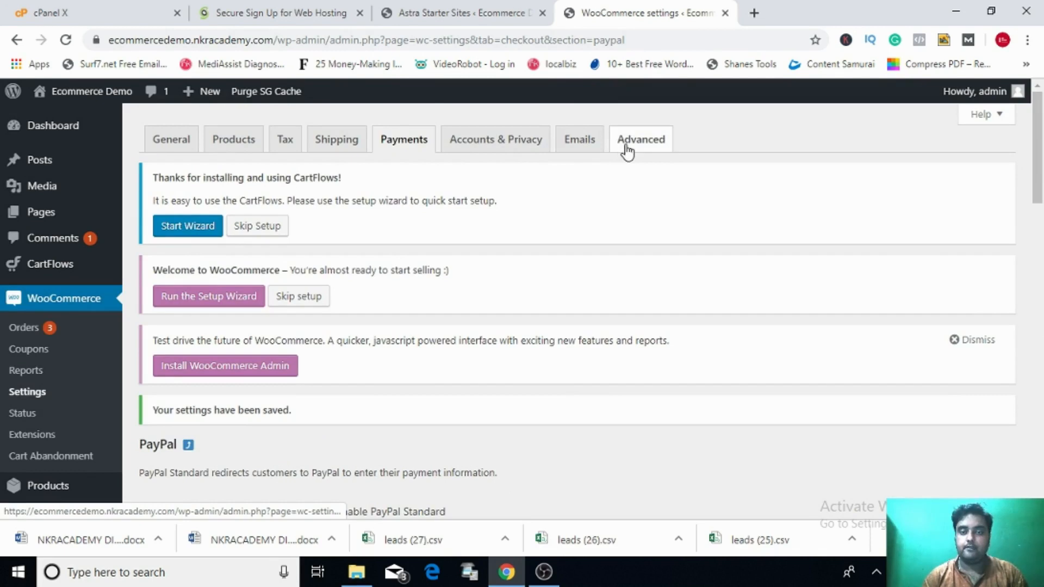
click(585, 147)
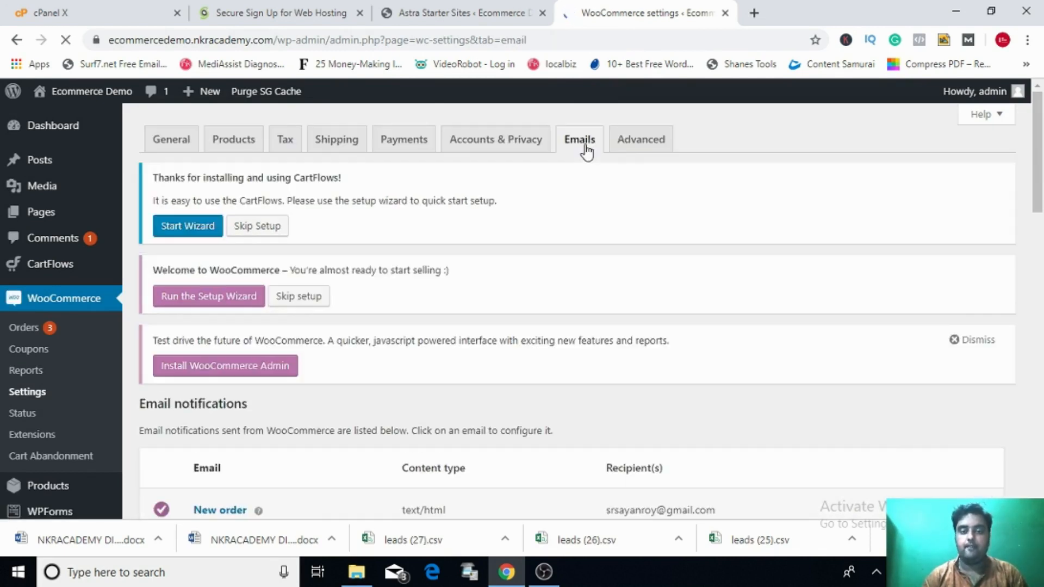
drag(1041, 115, 1041, 186)
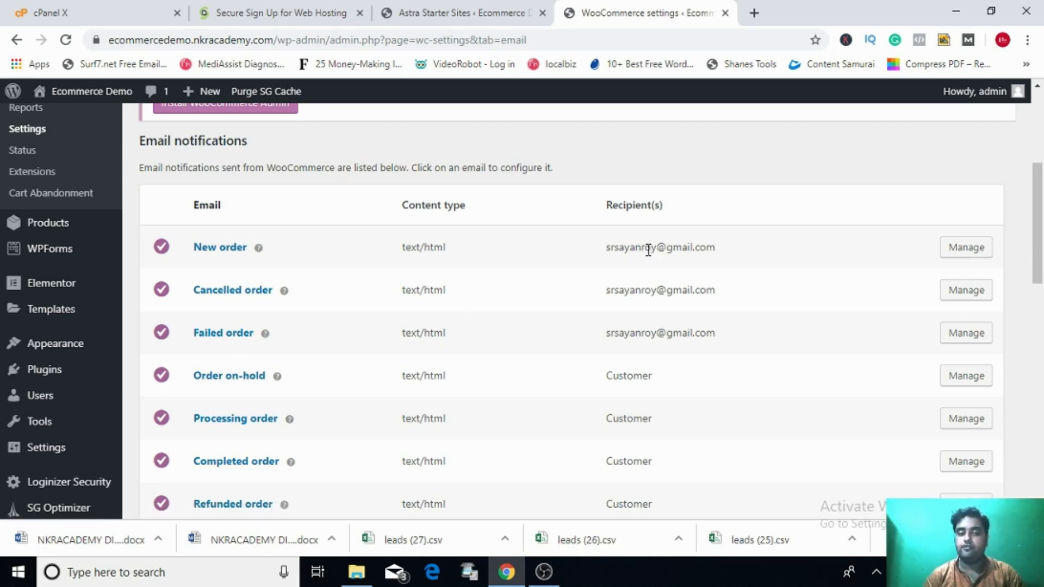
click(955, 250)
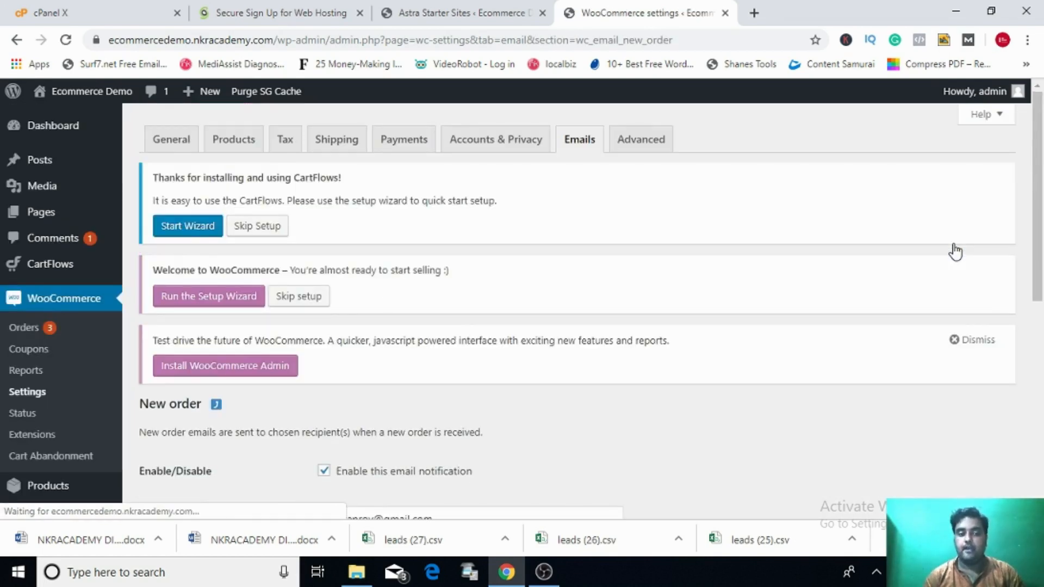
scroll(1041, 184, down, 5)
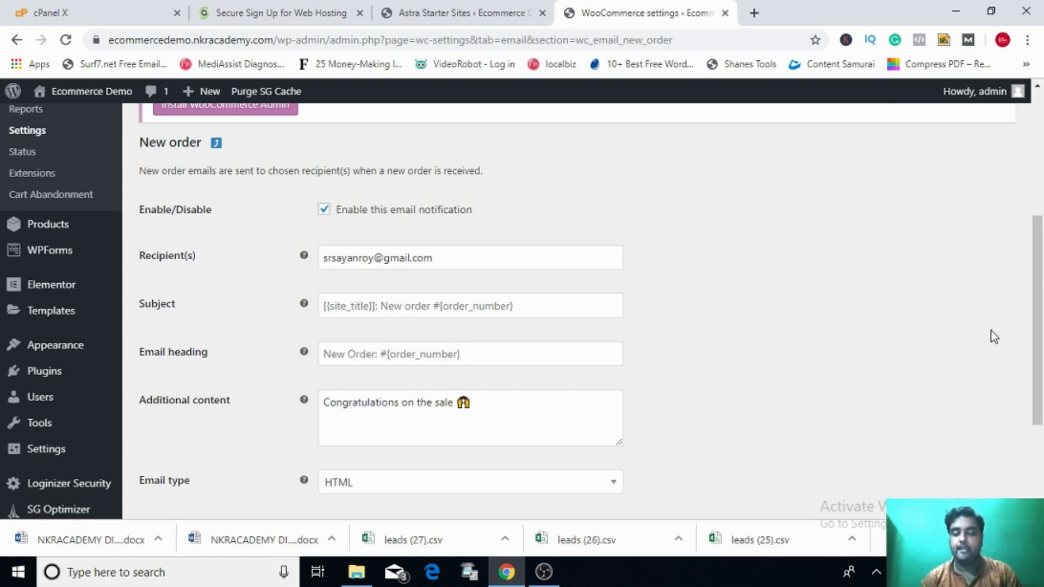
drag(1039, 308, 1039, 179)
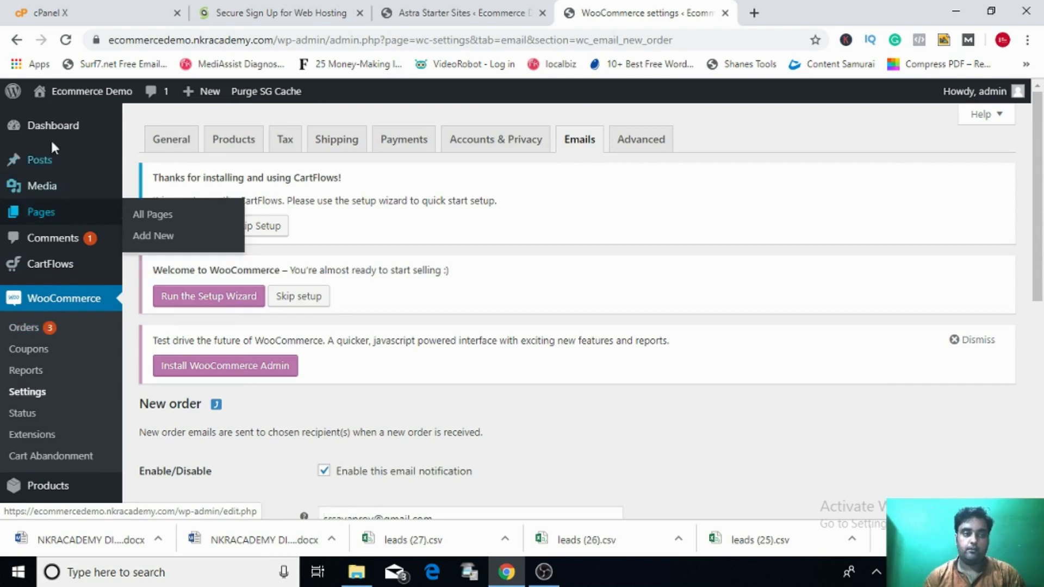
Step: Visit the live Ecommerce Demo site to view its home page
mouse_move(64, 95)
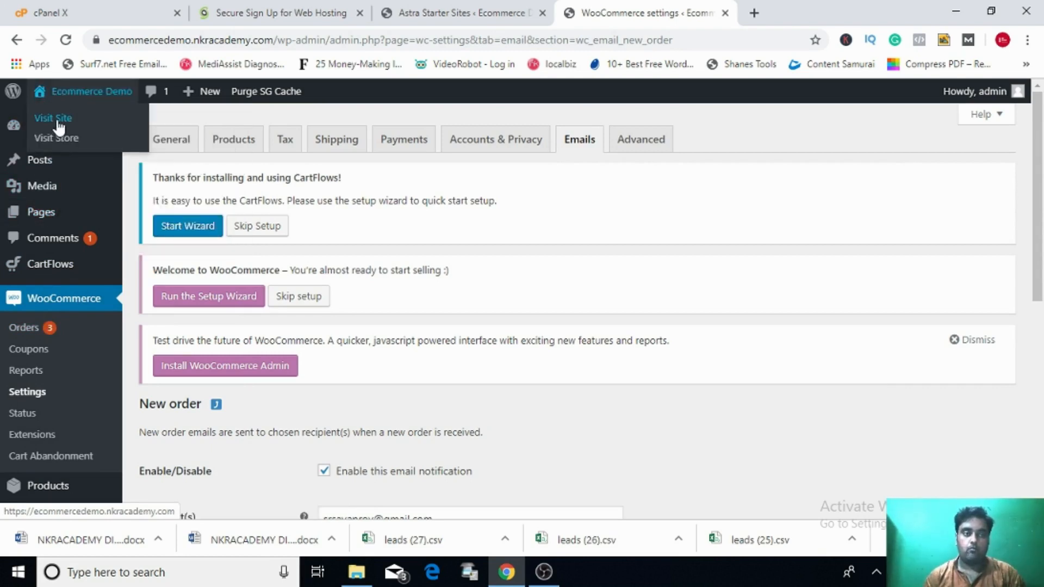
click(57, 119)
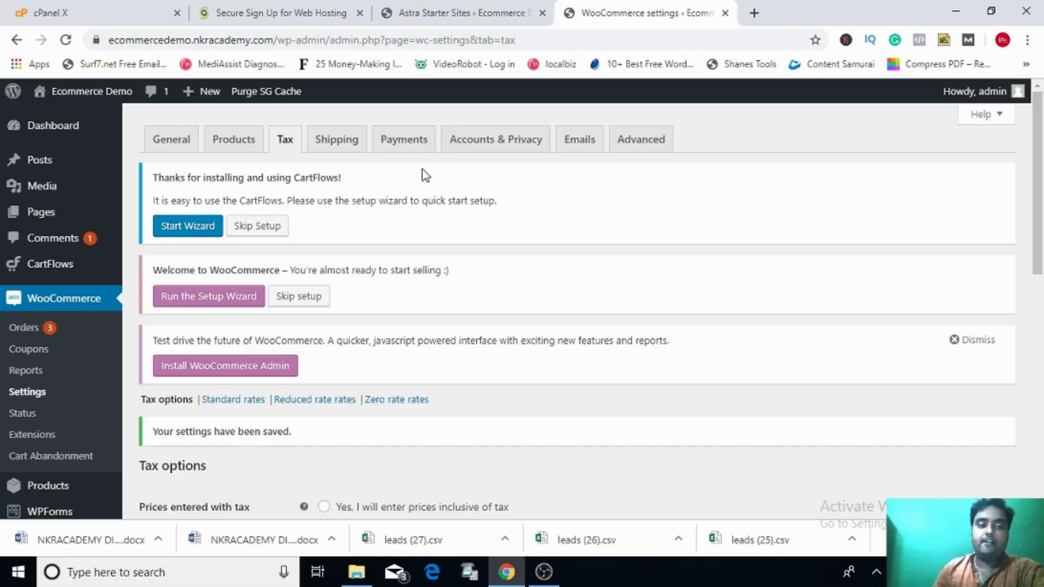
mouse_move(78, 101)
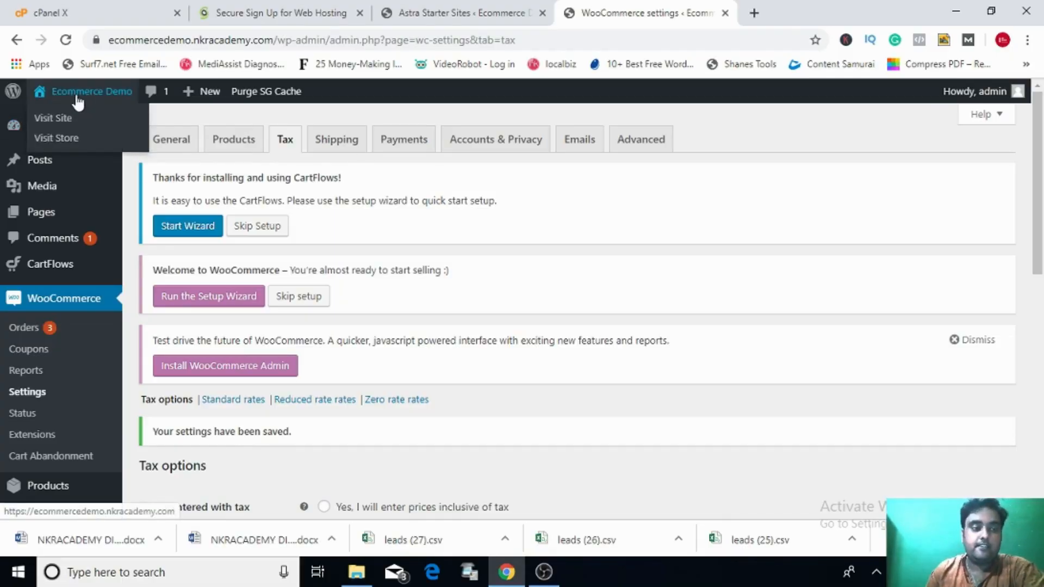
click(60, 122)
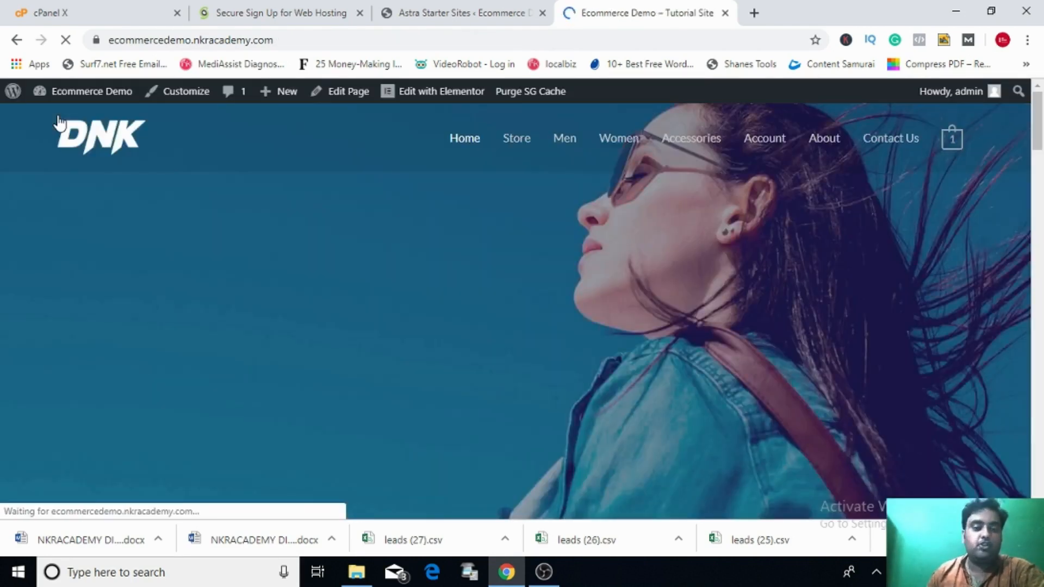
mouse_move(1037, 139)
mouse_down()
mouse_move(1037, 165)
mouse_move(1040, 121)
mouse_up()
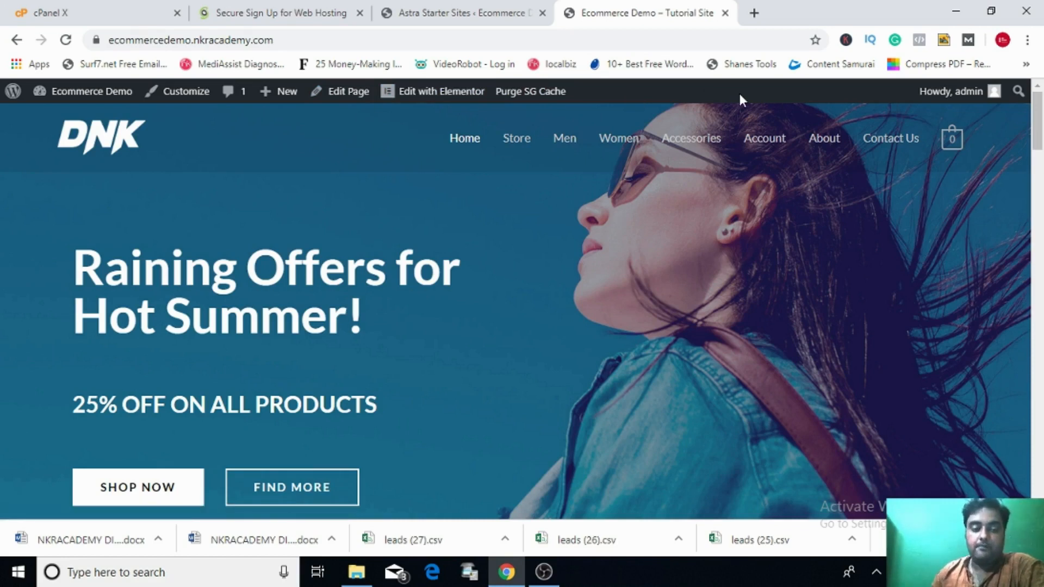
Step: Open the Torn Blue Jeans product from the home page and add one to the cart
drag(1037, 136, 1041, 320)
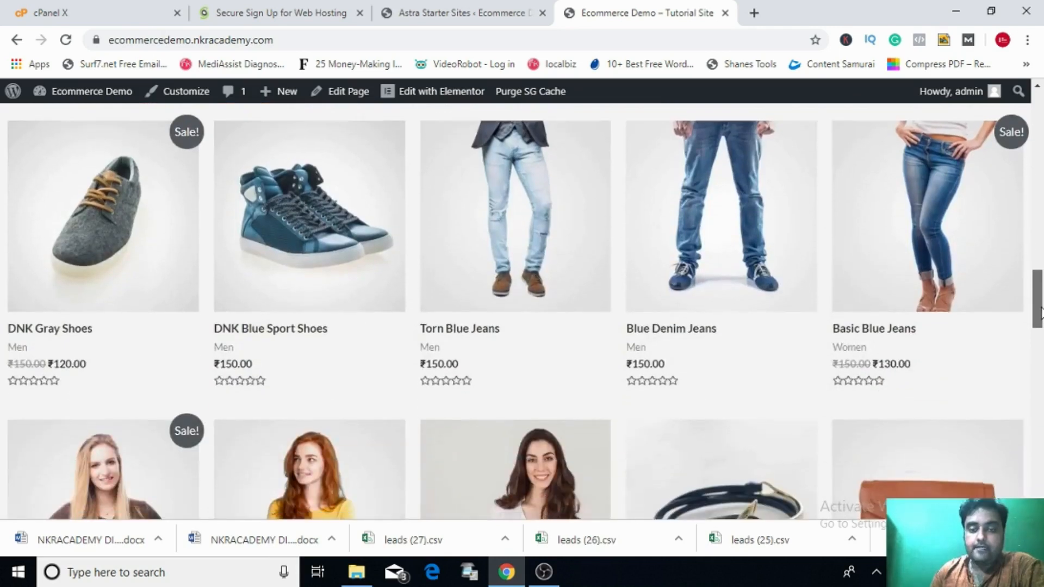
click(457, 249)
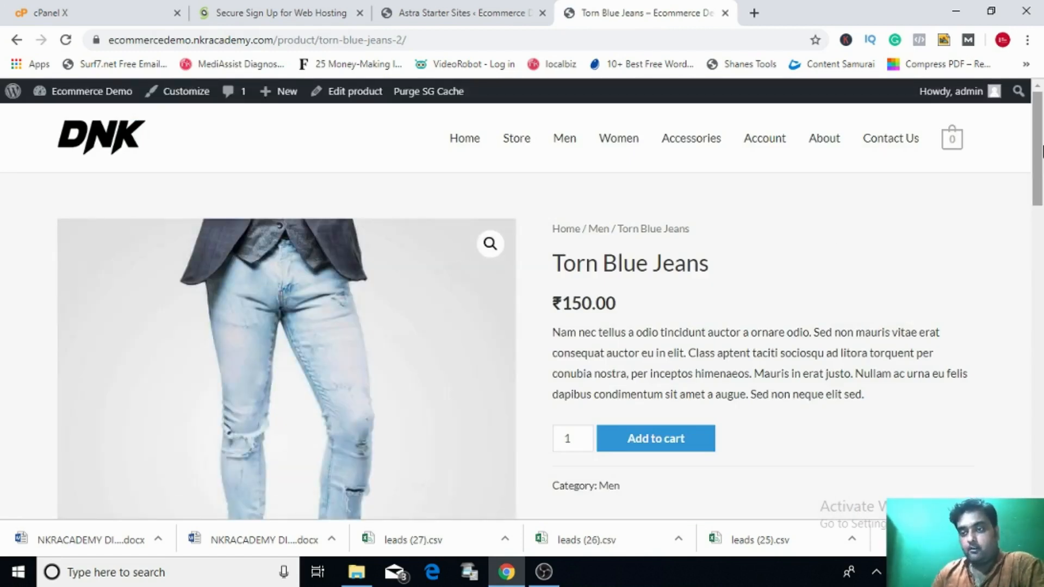
scroll(1042, 153, down, 3)
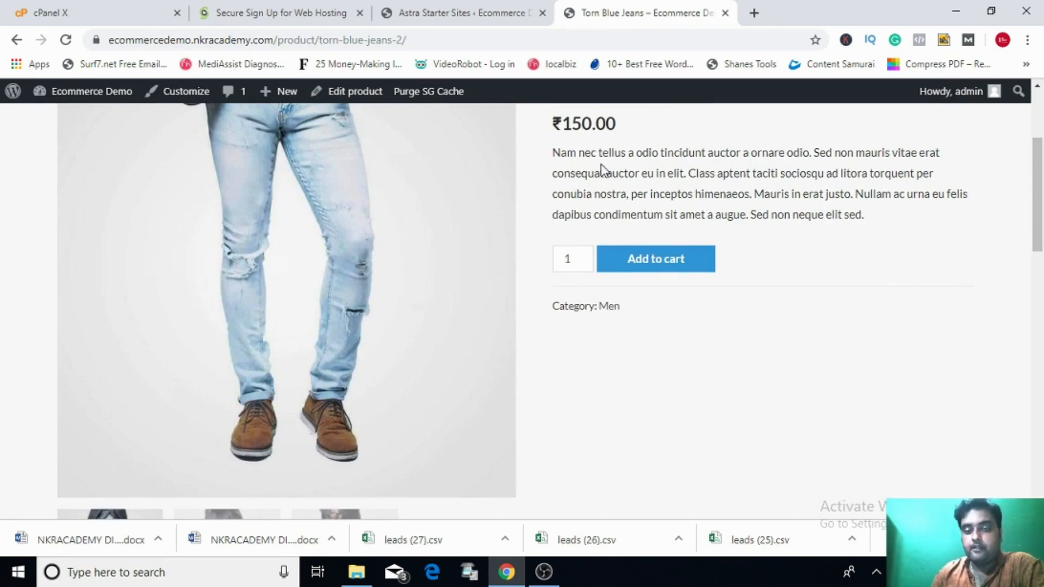
click(645, 262)
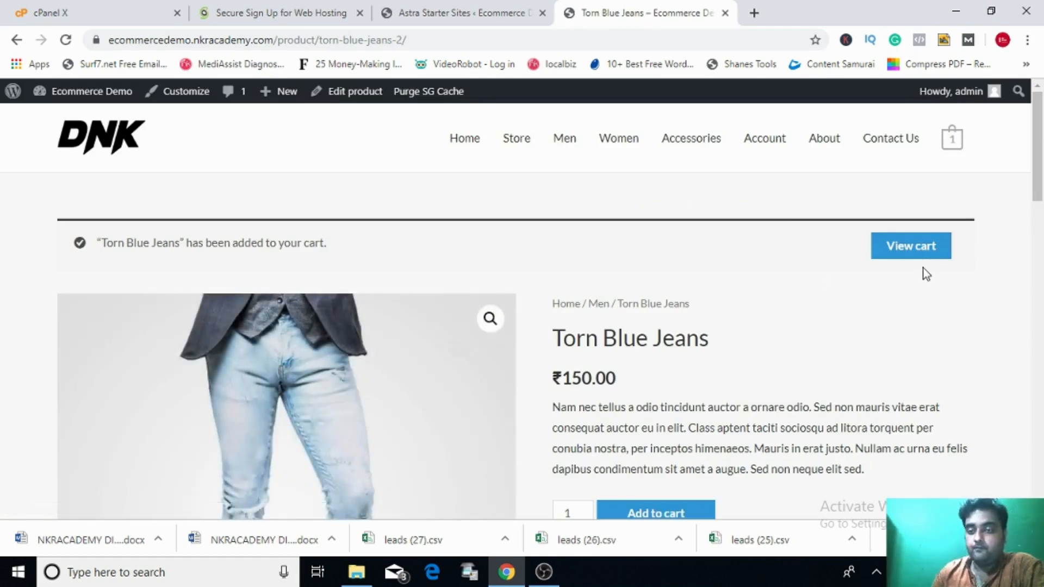
Step: View the cart totals, proceed to checkout, and review the billing form, order summary and payment options
click(920, 259)
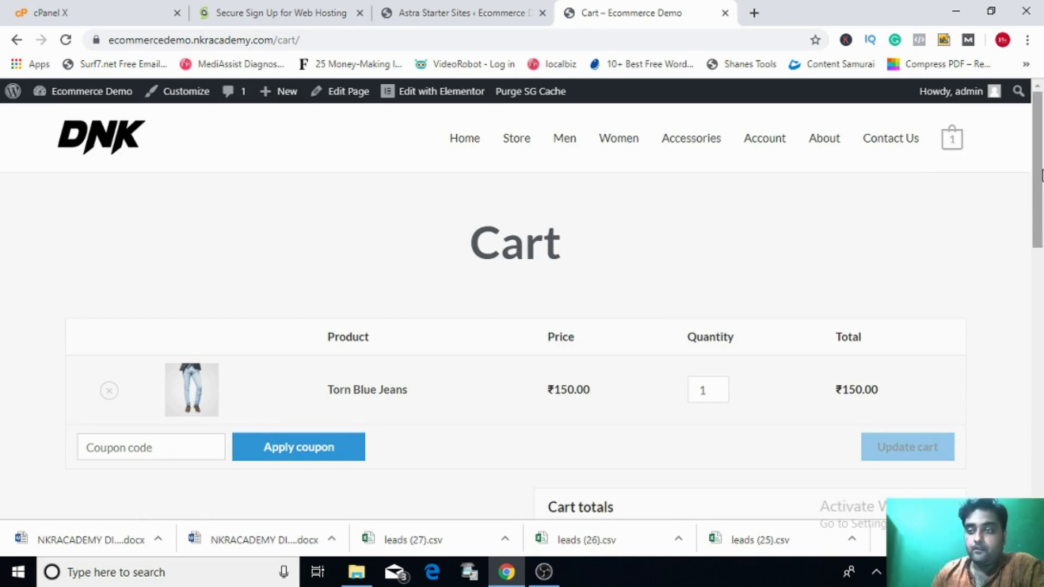
drag(1041, 175, 1042, 280)
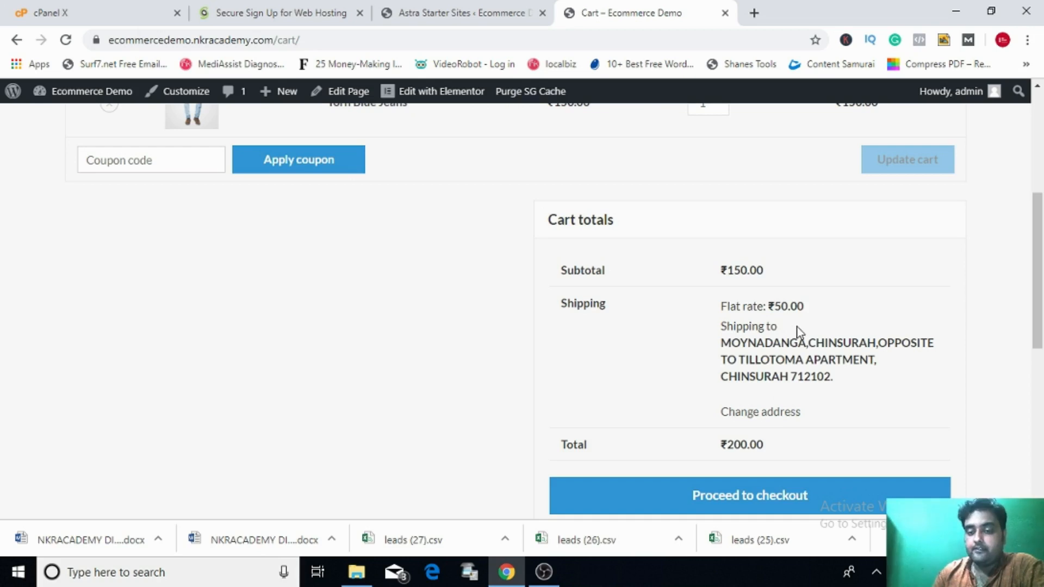
click(771, 495)
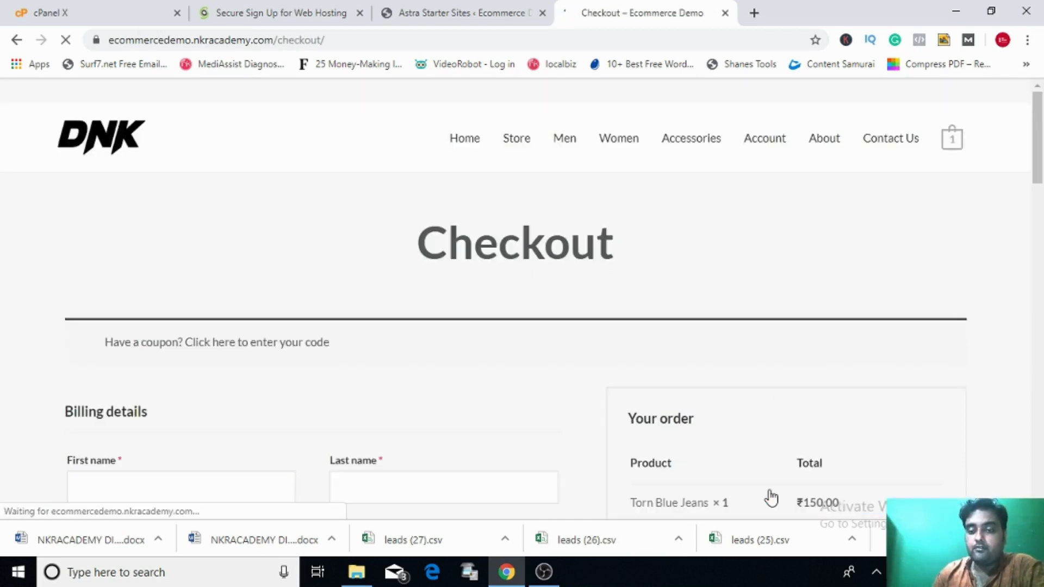
drag(1039, 187, 1042, 272)
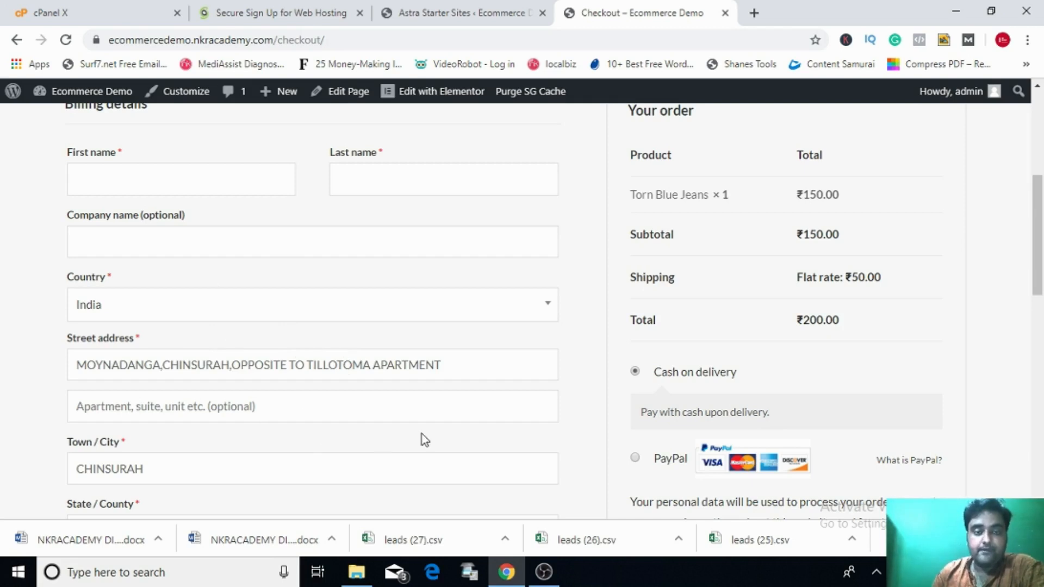
drag(1041, 283, 1041, 408)
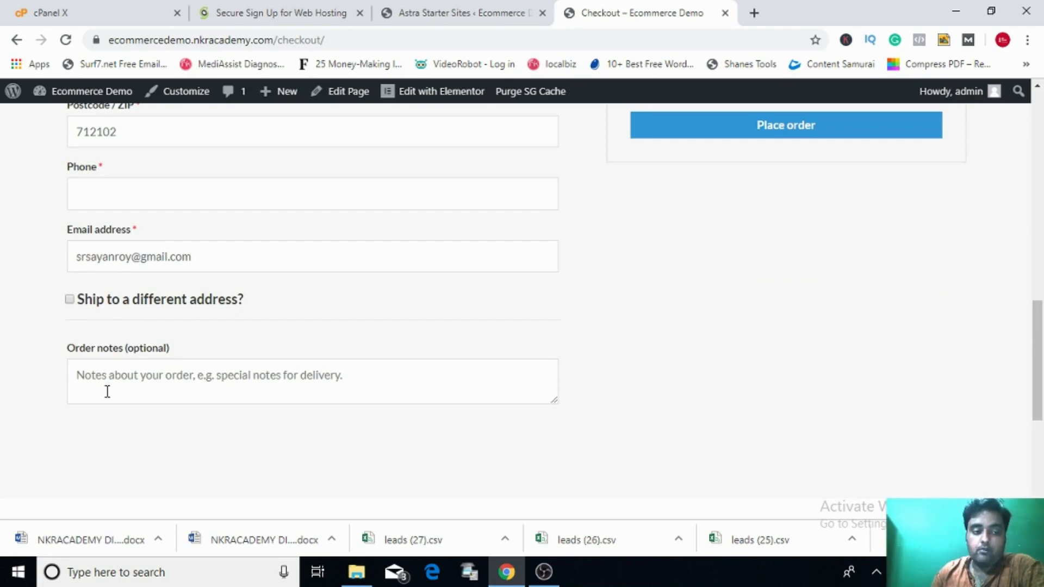
drag(1037, 318, 1040, 158)
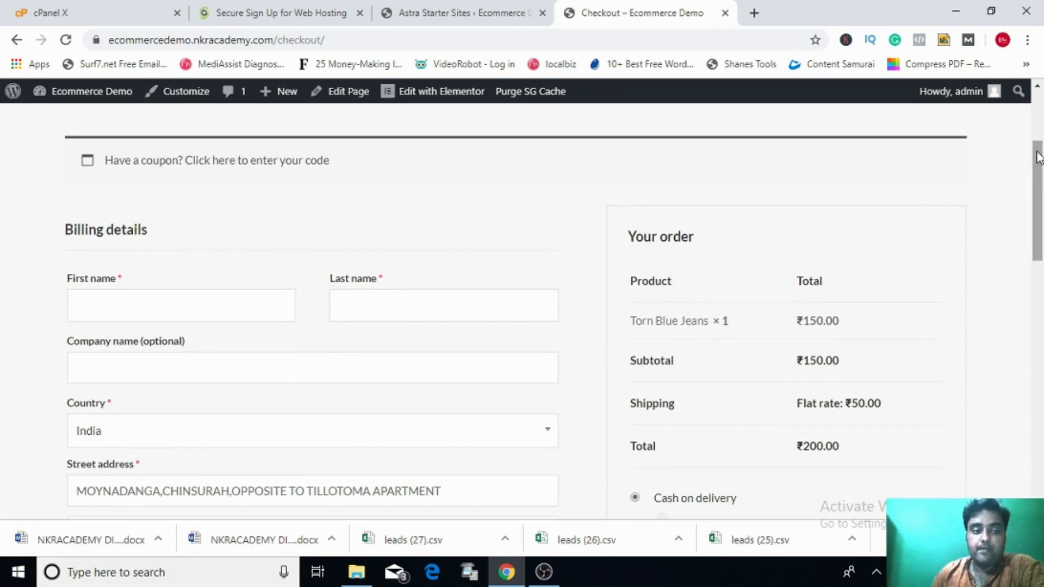
Step: Place the Torn Blue Jeans order with the customer's saved billing details and cash on delivery, and review the order confirmation
click(153, 298)
click(147, 342)
scroll(147, 342, down, 7)
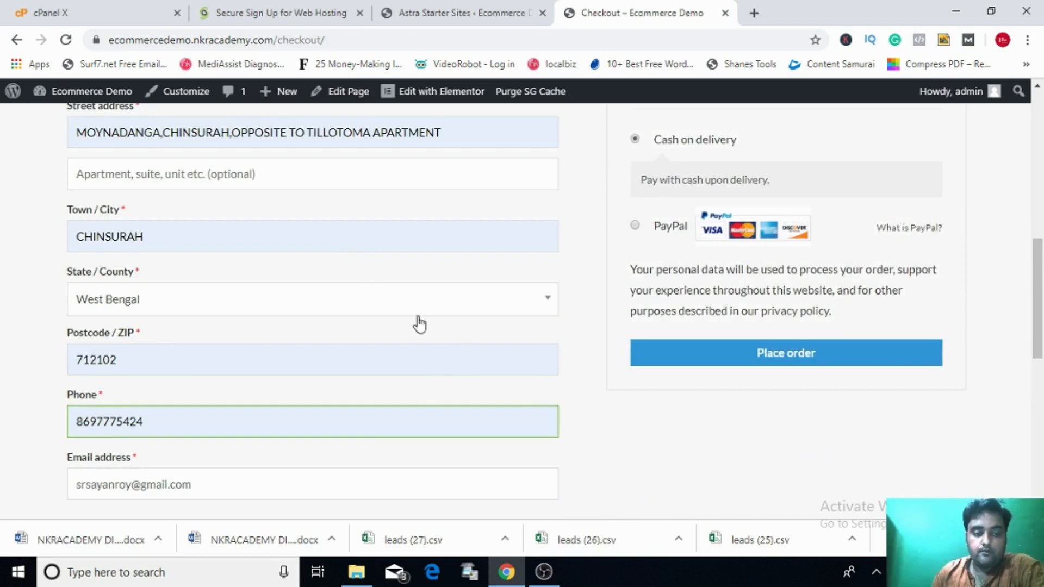
mouse_move(1040, 283)
mouse_down()
mouse_move(1040, 346)
mouse_move(1040, 180)
mouse_move(1036, 281)
mouse_up()
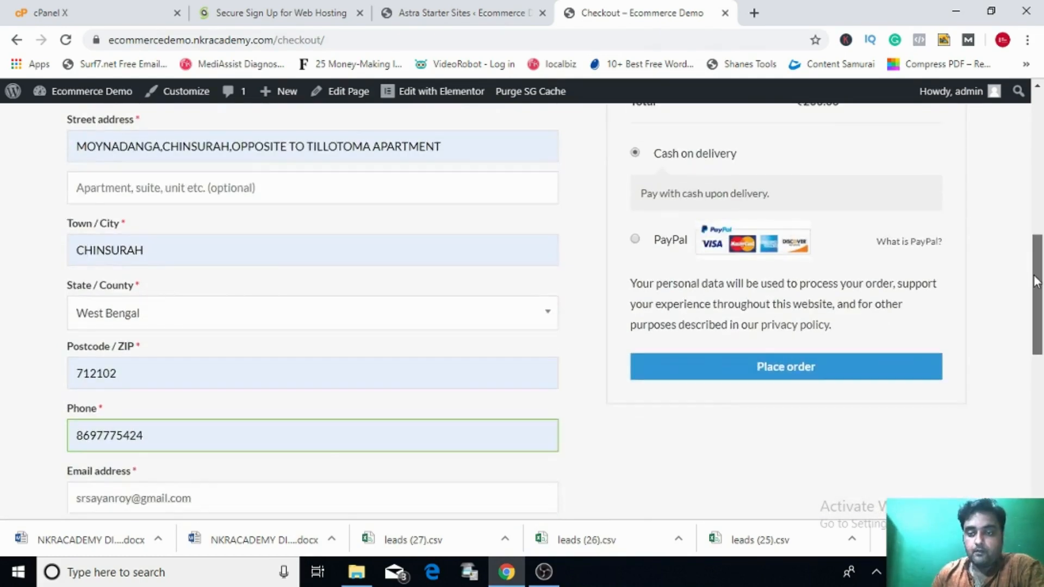
click(796, 369)
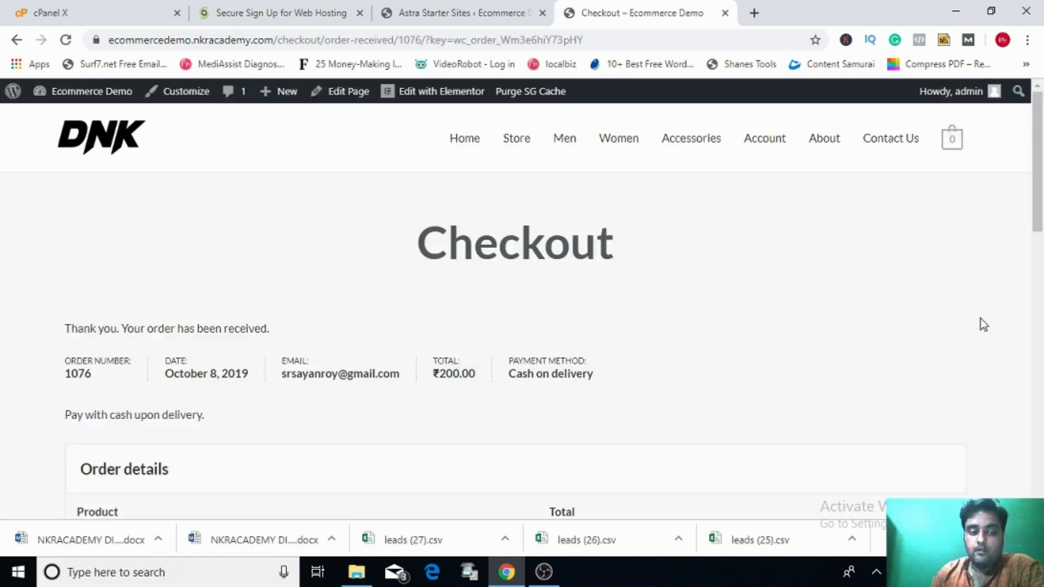
drag(1034, 203, 1039, 251)
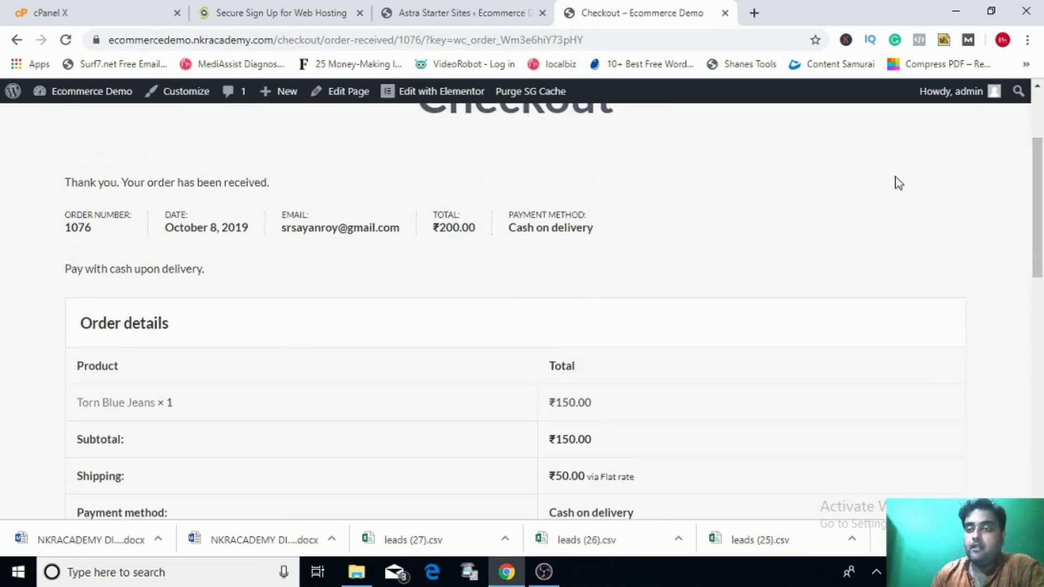
drag(1039, 208, 1039, 143)
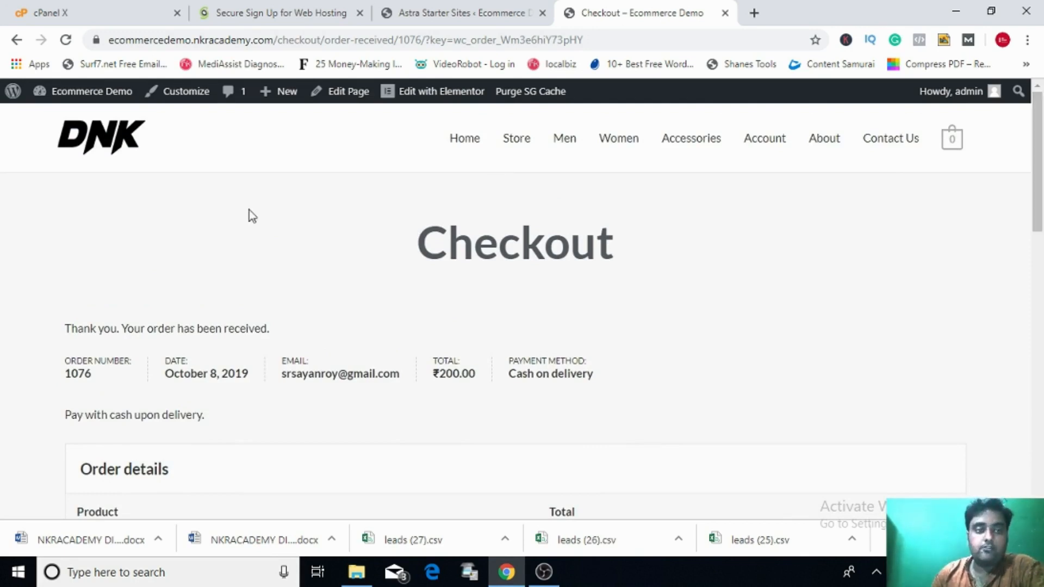
Step: Go to the WordPress dashboard and open the WooCommerce orders list to check the newly placed order
mouse_move(70, 96)
click(58, 118)
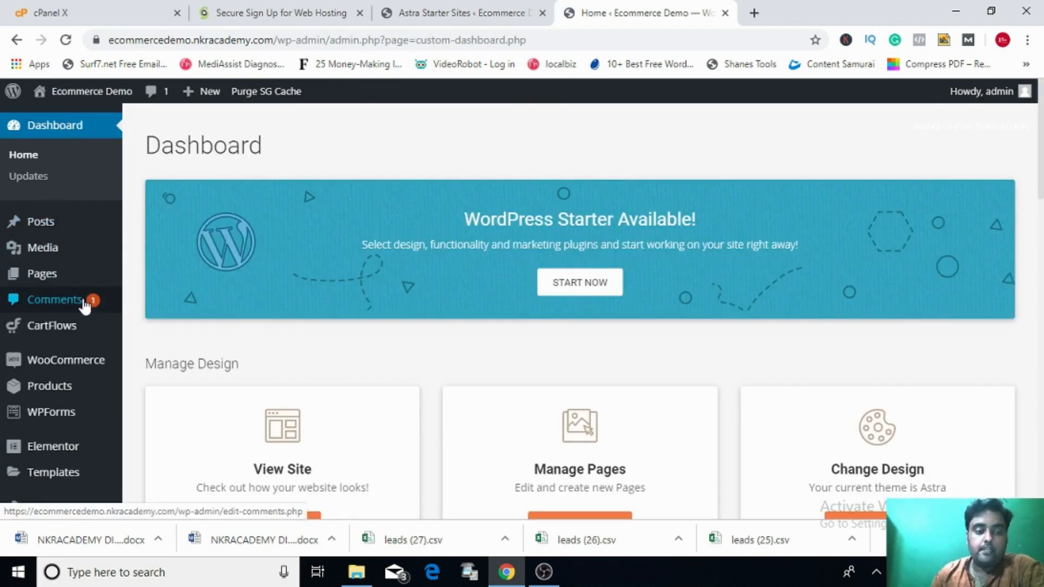
mouse_move(81, 369)
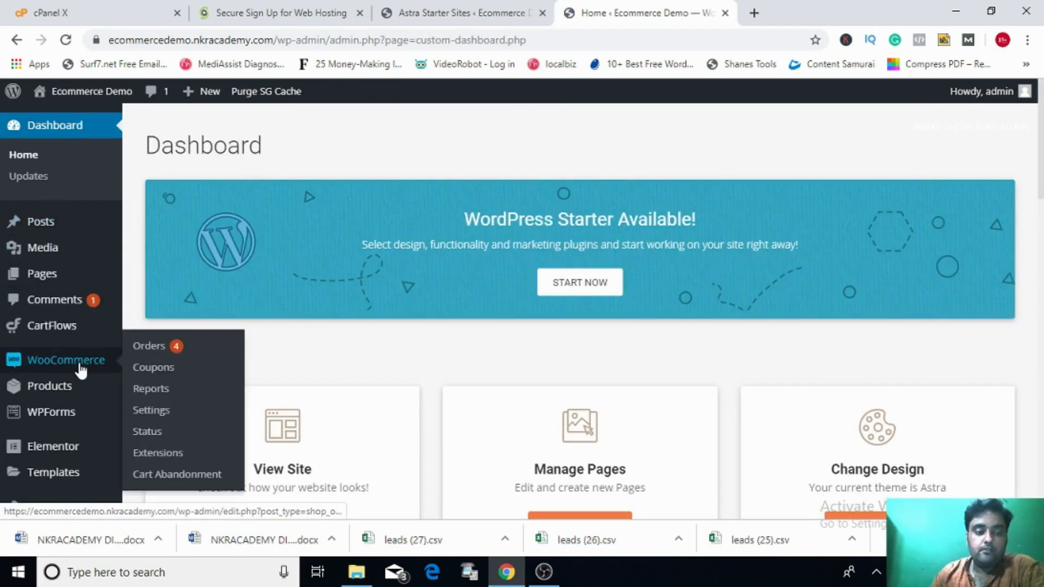
click(161, 354)
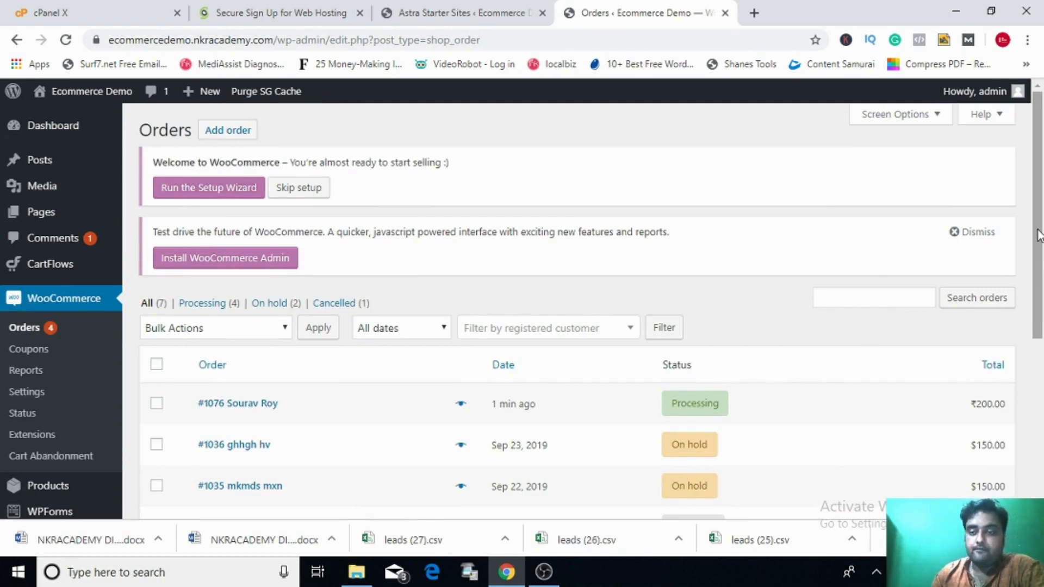
scroll(1038, 235, down, 2)
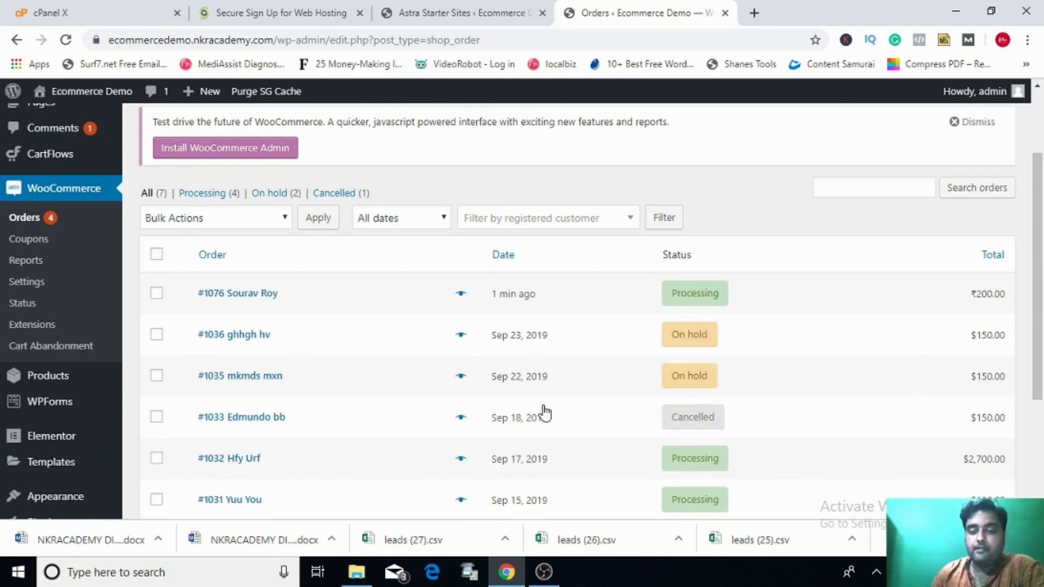
mouse_move(519, 343)
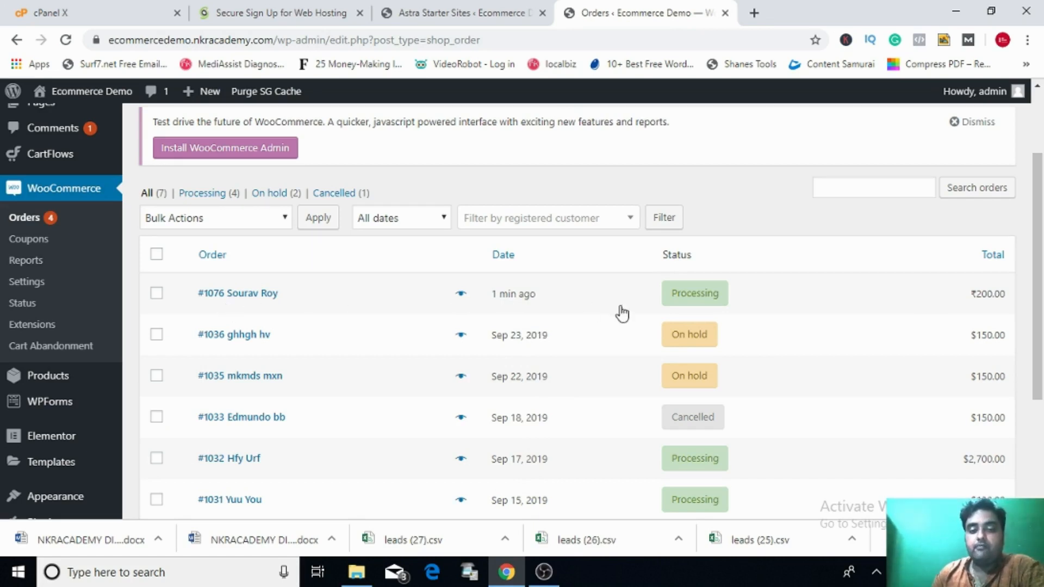
Step: Open the newest processing order and update it with the action to email the invoice / order details to the customer
click(694, 298)
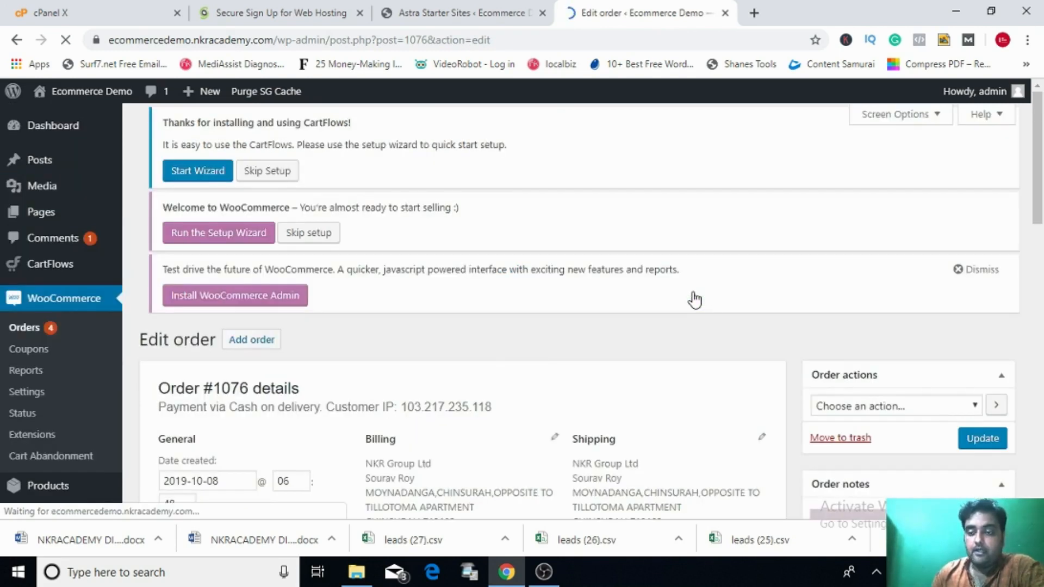
drag(1037, 174, 1041, 238)
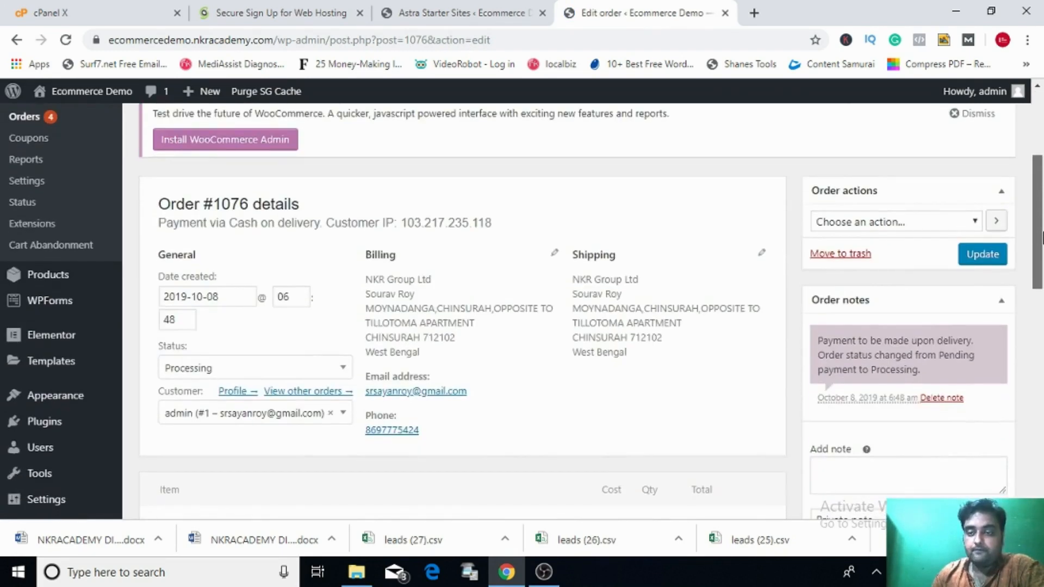
click(978, 220)
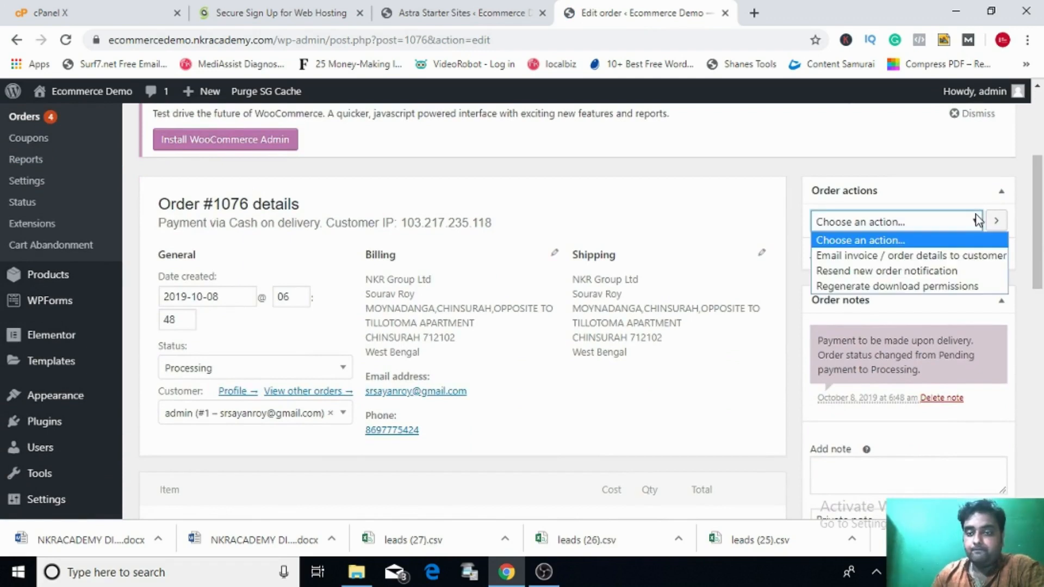
click(925, 260)
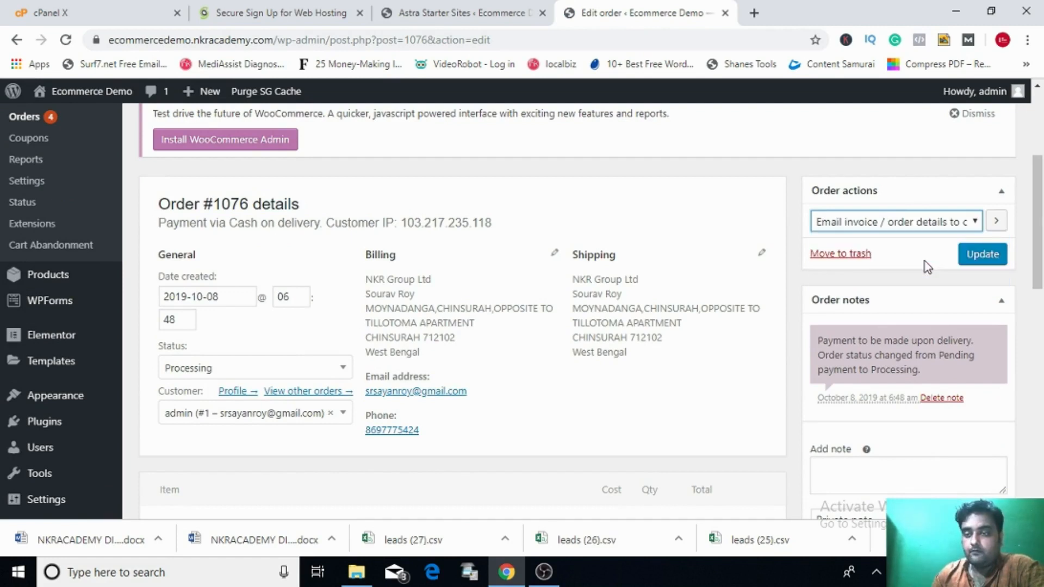
click(999, 260)
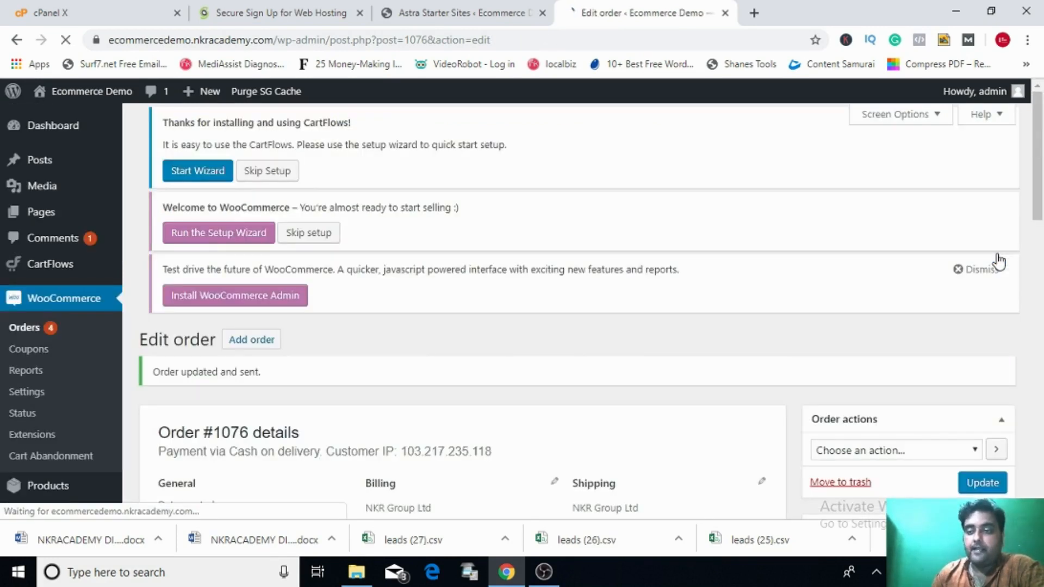
drag(1042, 186, 1042, 215)
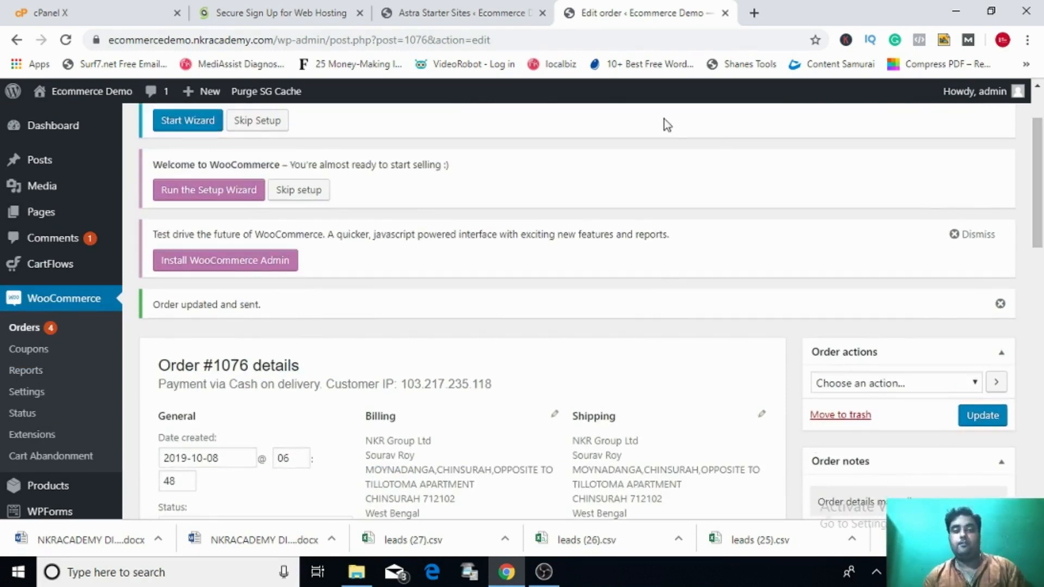
Step: Switch to the Gmail inbox in a new tab, open the Ecommerce Demo new order notification, mark it as safe and read its order details
click(753, 14)
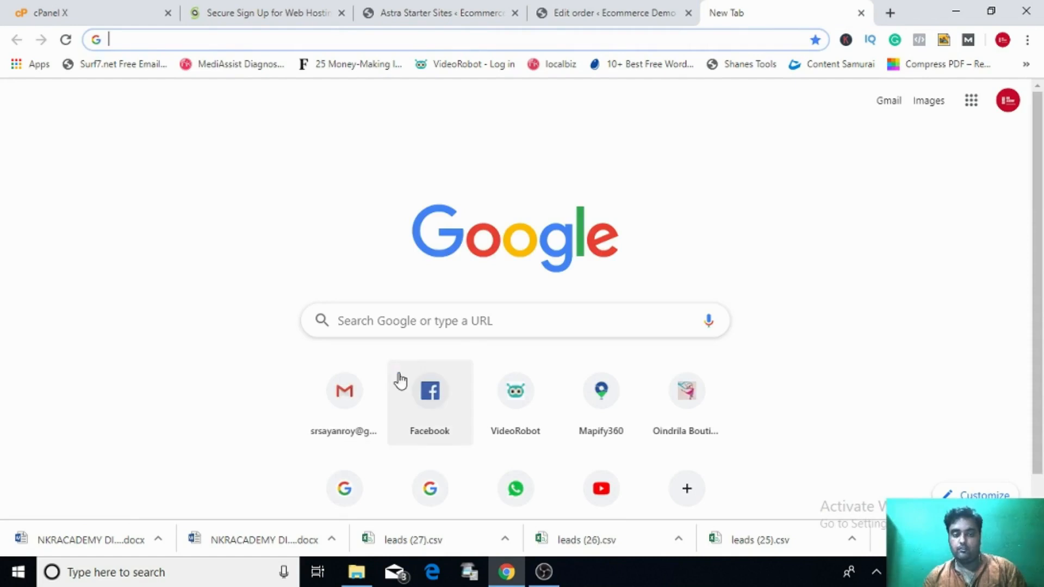
click(357, 392)
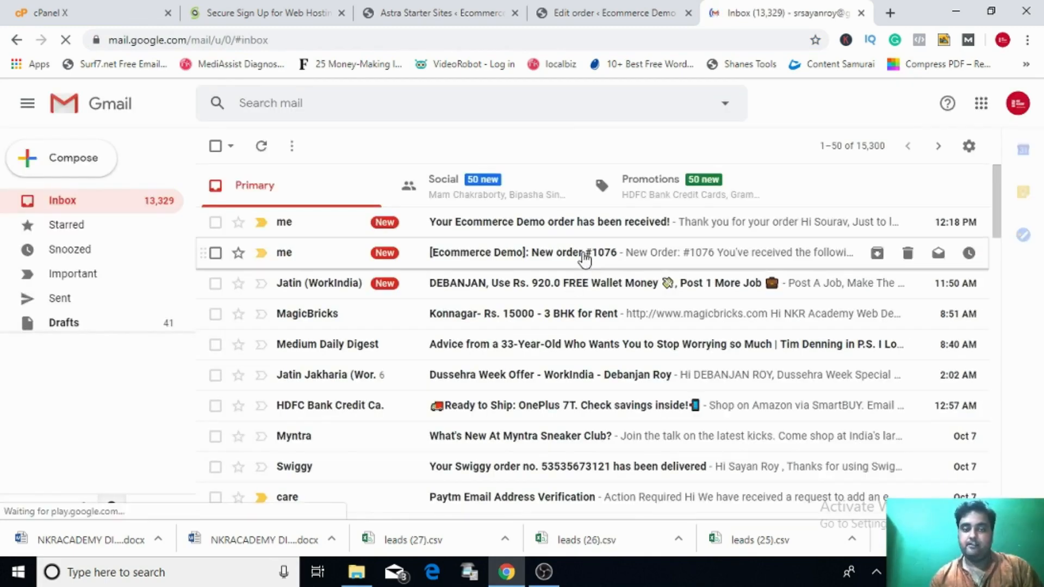
click(539, 257)
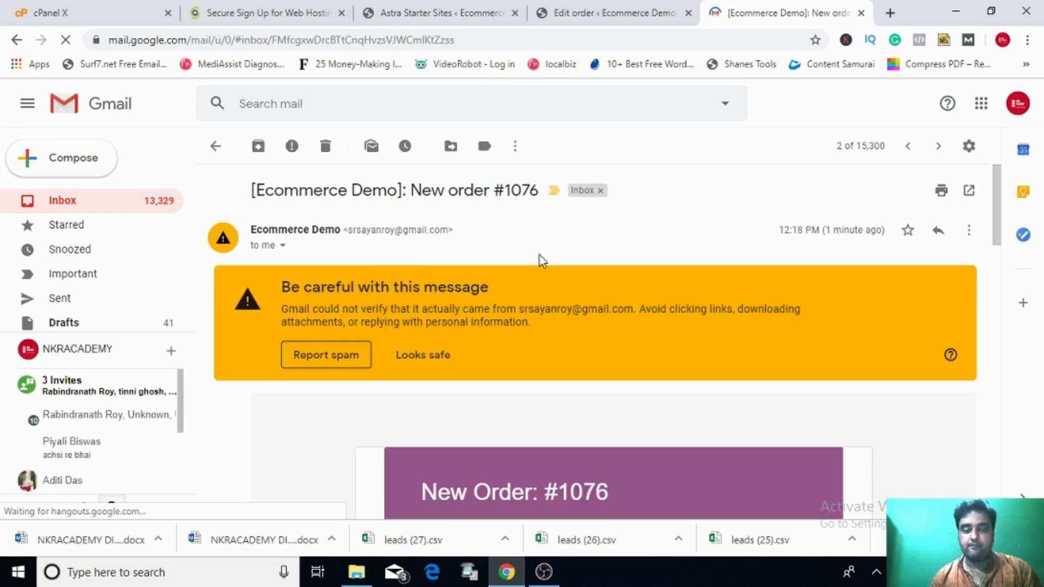
click(412, 357)
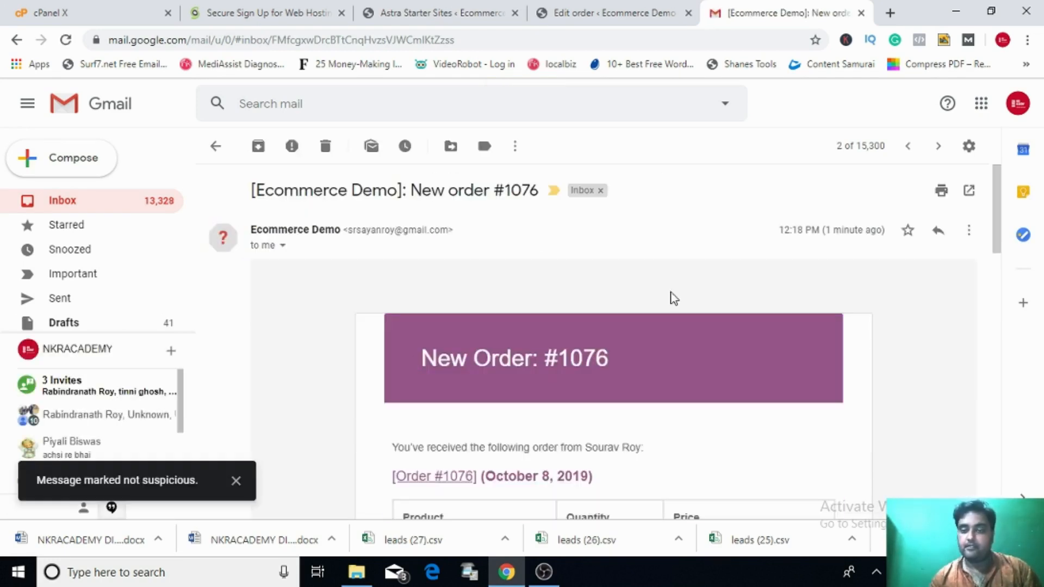
drag(992, 208, 1008, 273)
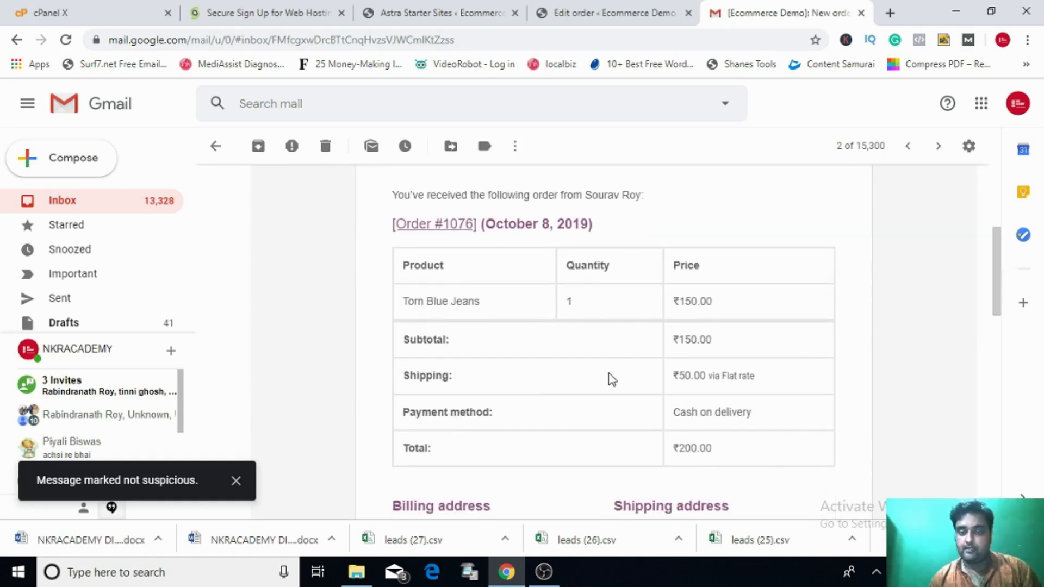
drag(997, 280, 978, 195)
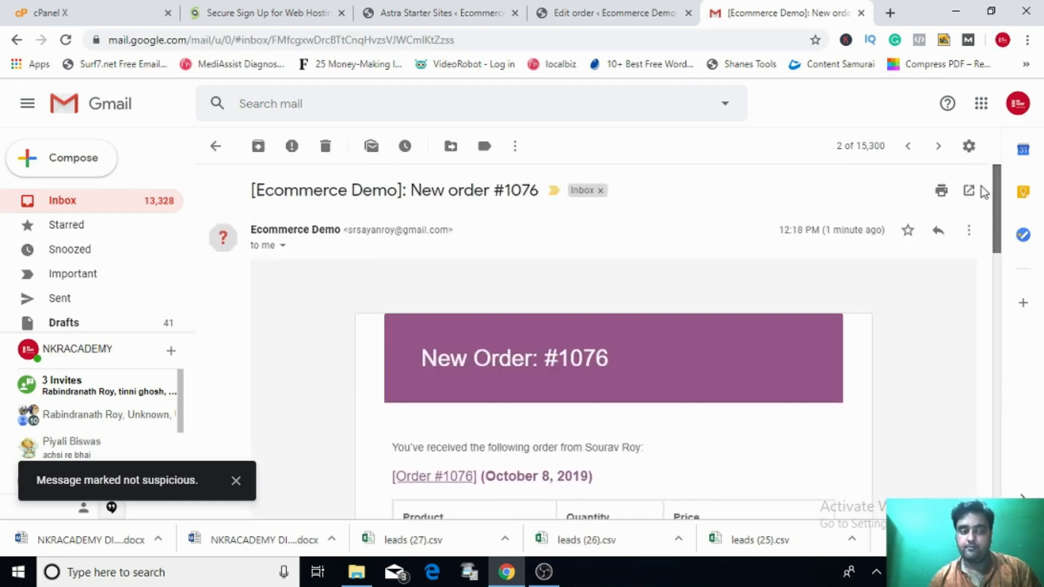
Step: Return to the inbox, open the message "Your Ecommerce Demo order has been received!", mark it as safe and read it
click(109, 204)
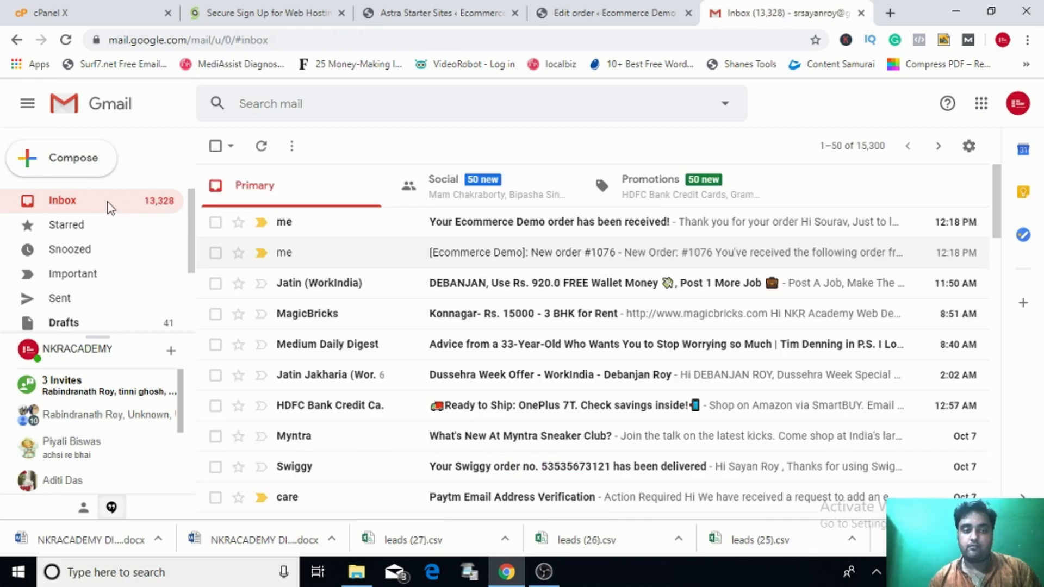
click(562, 228)
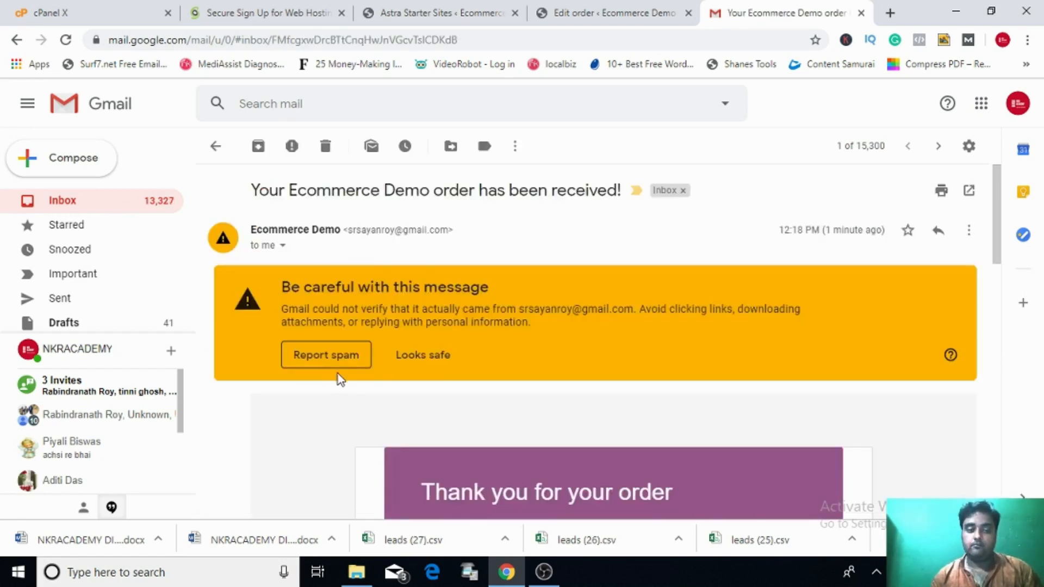
click(423, 356)
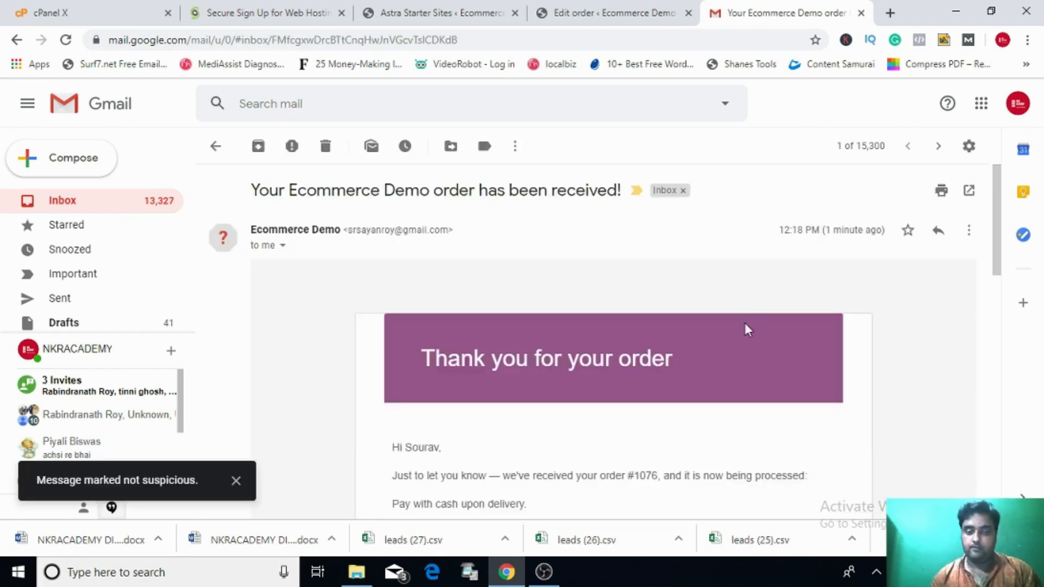
drag(998, 218, 1006, 275)
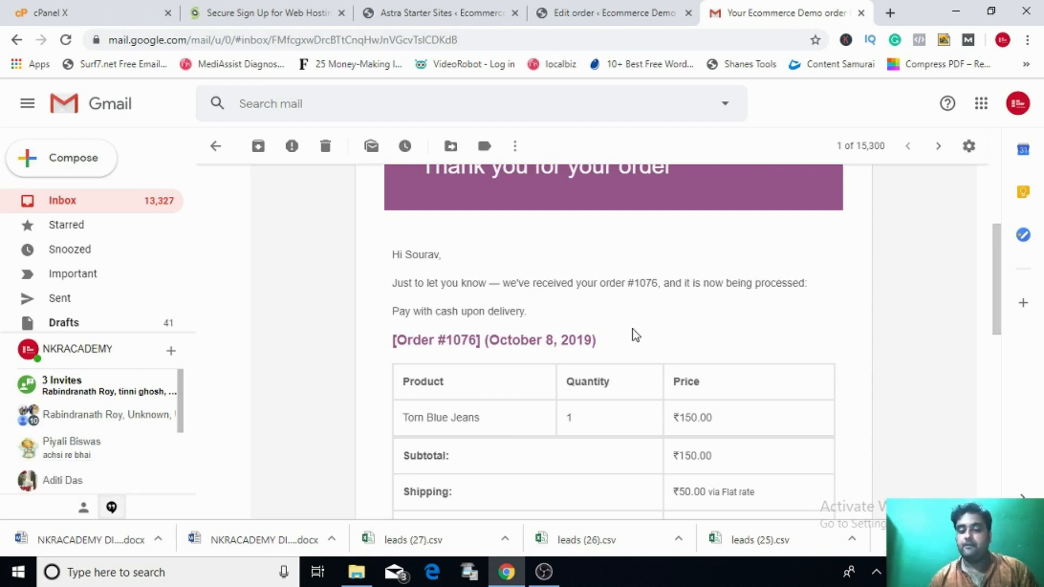
drag(994, 270, 989, 172)
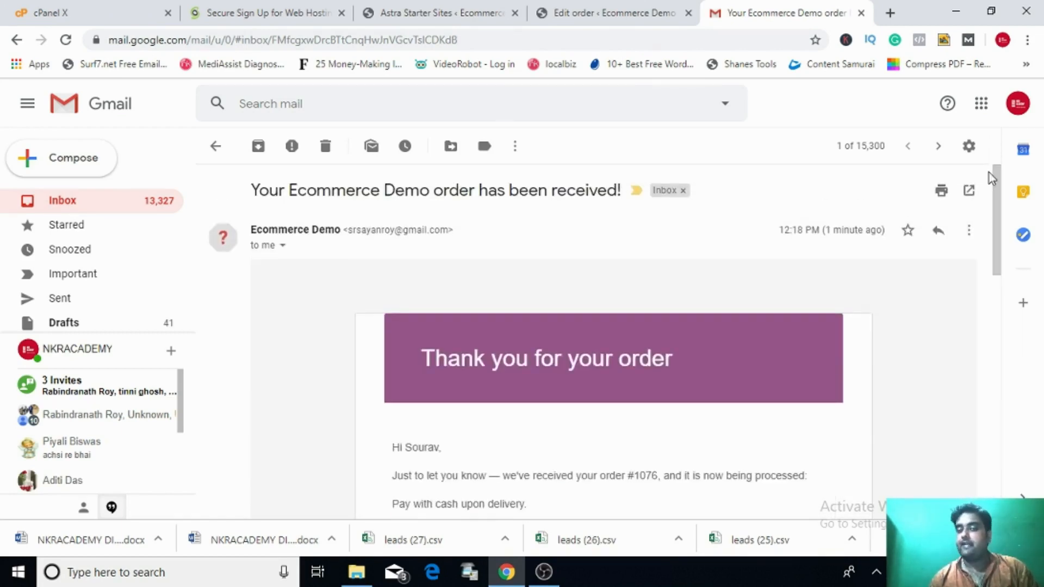